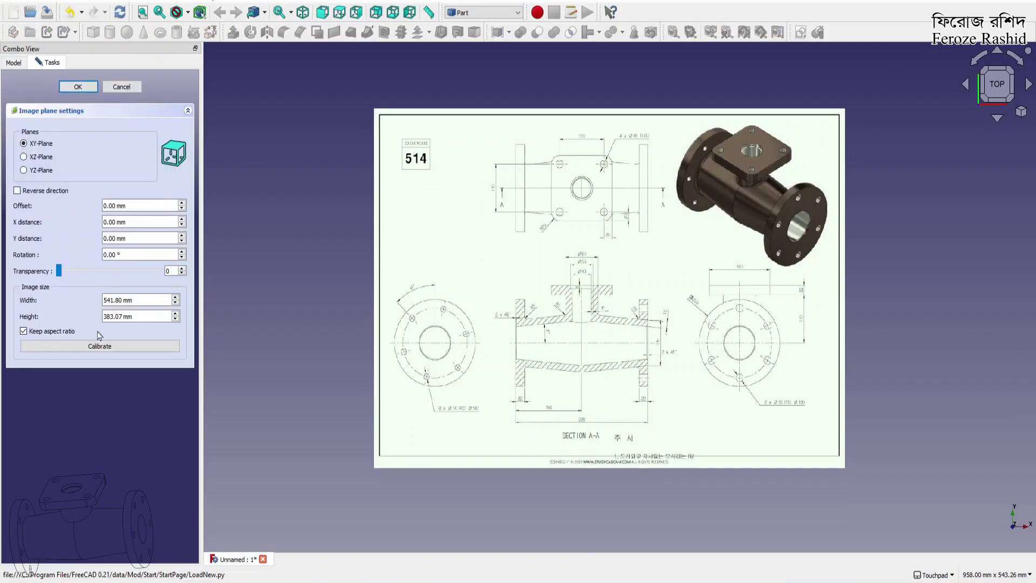
Calibrate the imported drawing's scale by setting its 164 mm half-length dimension line to 164 mm, and accept the image settings
click(111, 351)
scroll(602, 427, up, 6)
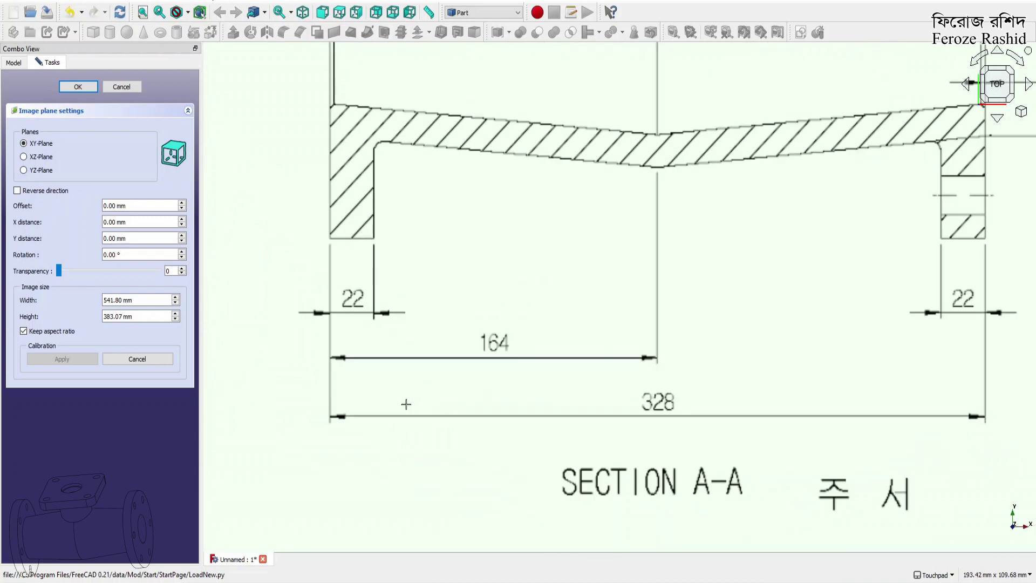
click(327, 338)
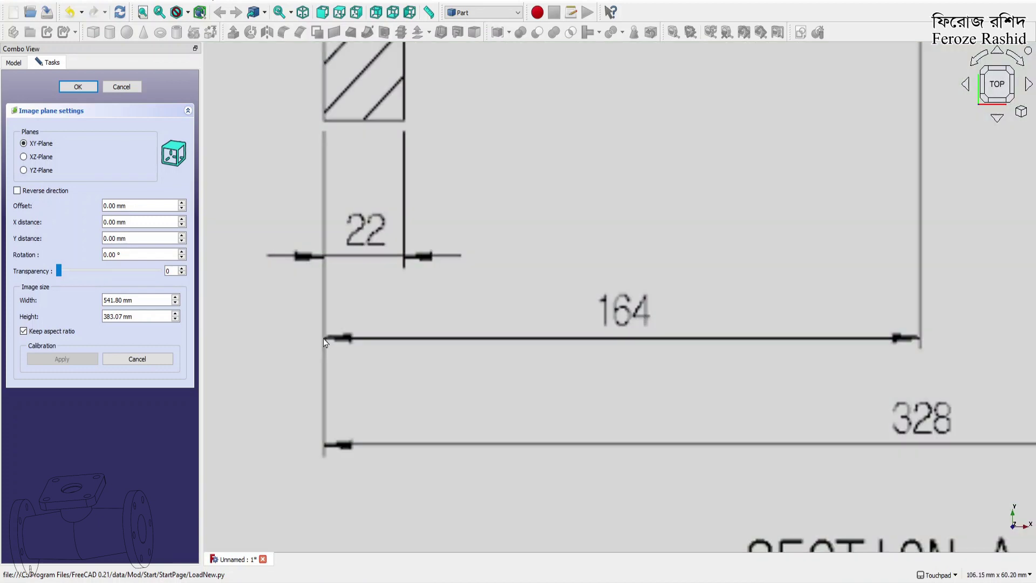
click(921, 339)
text(16)
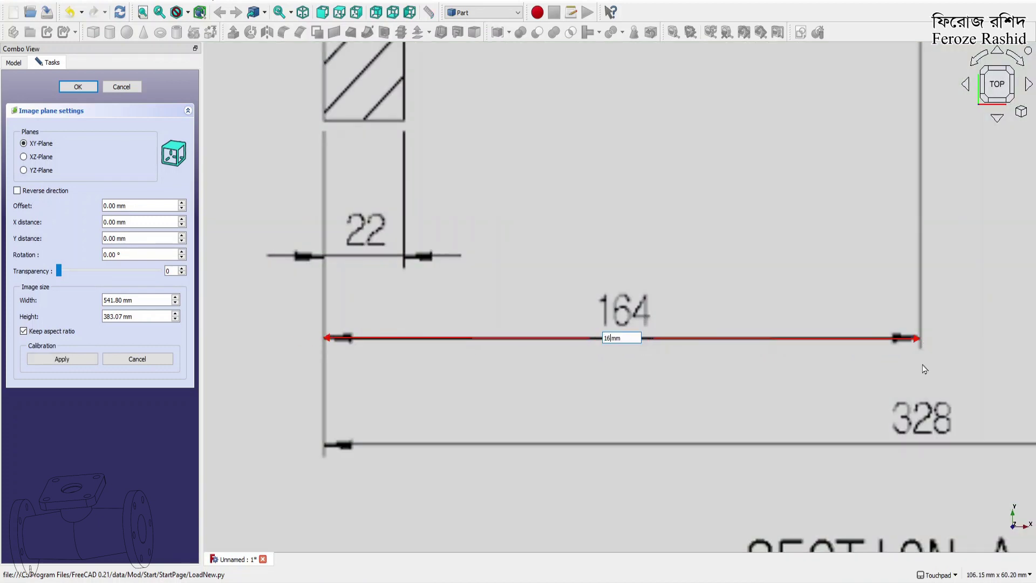
text(4)
key(Return)
scroll(486, 288, down, 4)
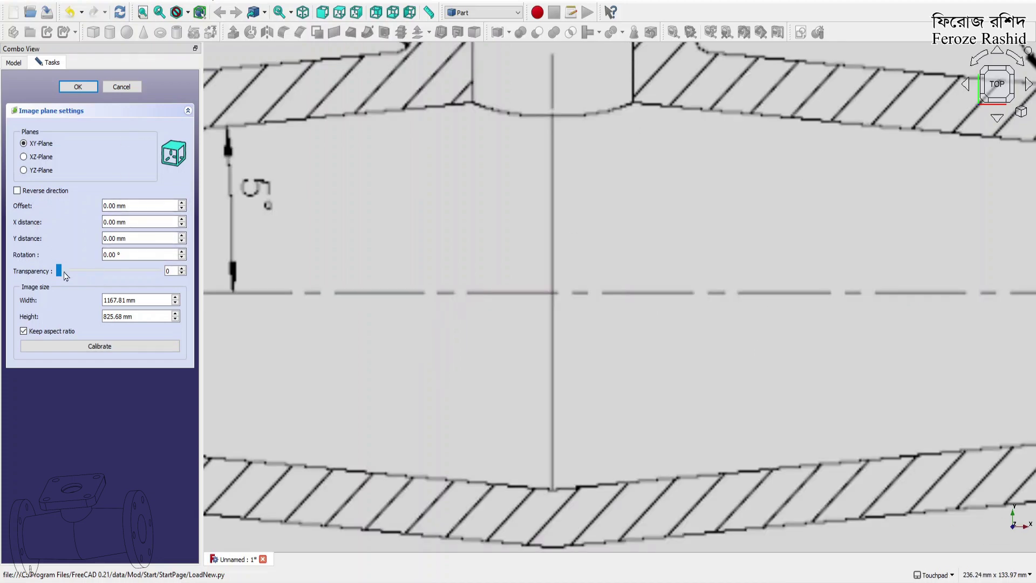
click(78, 87)
Transform the drawing image, moving it in X and Y so the centre of Section A-A sits near the origin
scroll(609, 262, down, 9)
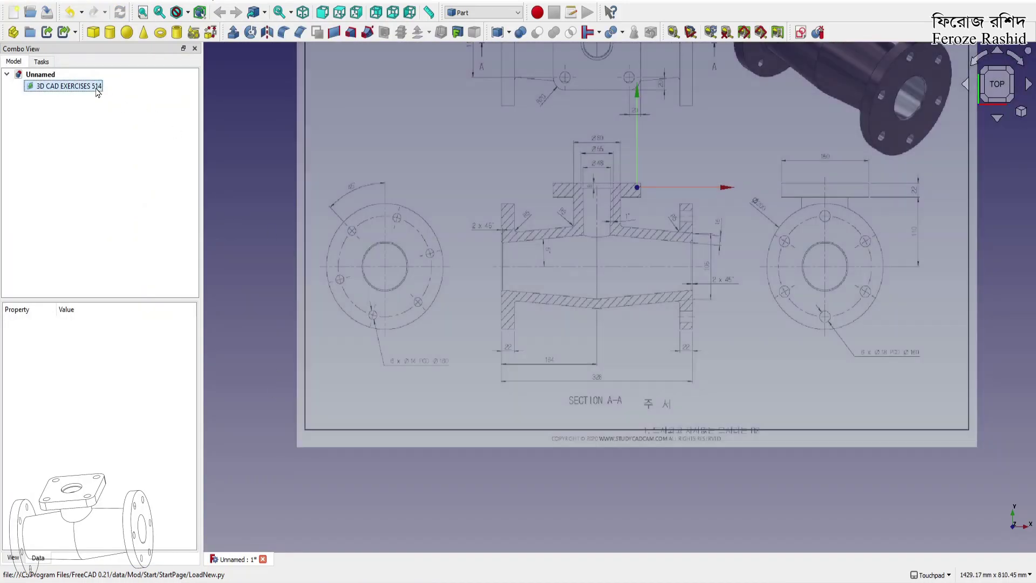
right_click(96, 86)
click(122, 93)
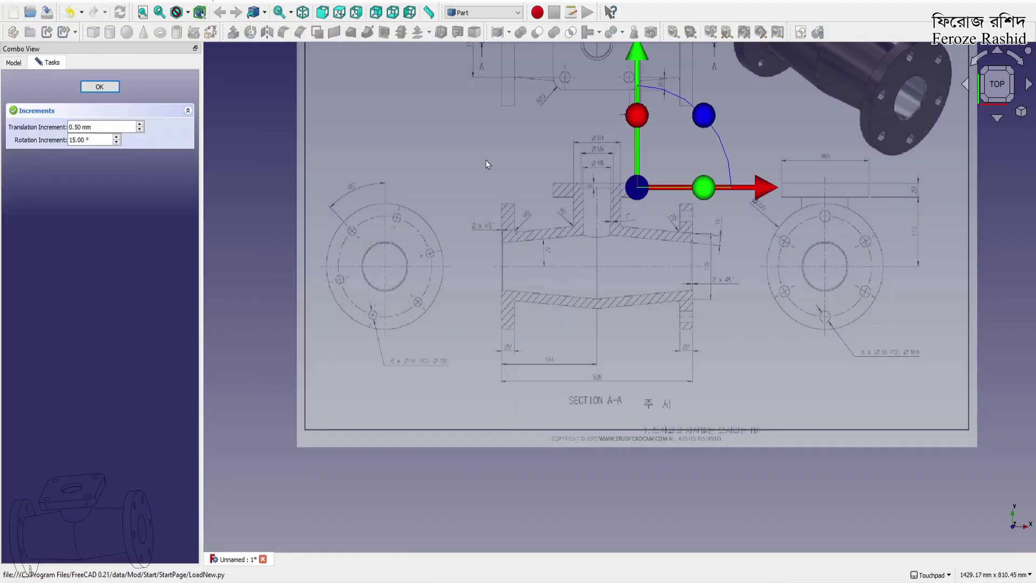
drag(763, 192, 803, 195)
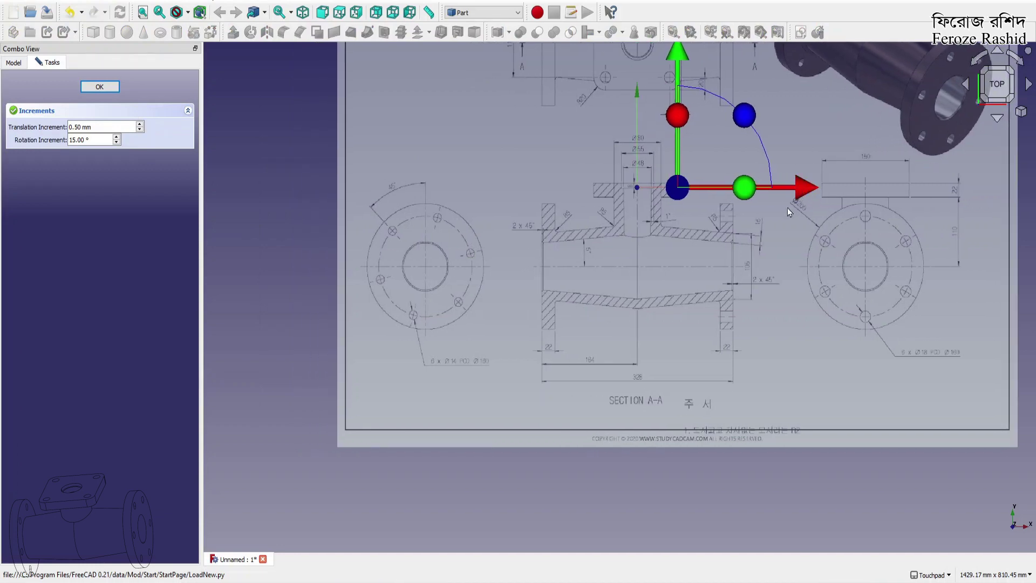
scroll(546, 472, down, 3)
scroll(637, 203, up, 3)
scroll(553, 484, up, 5)
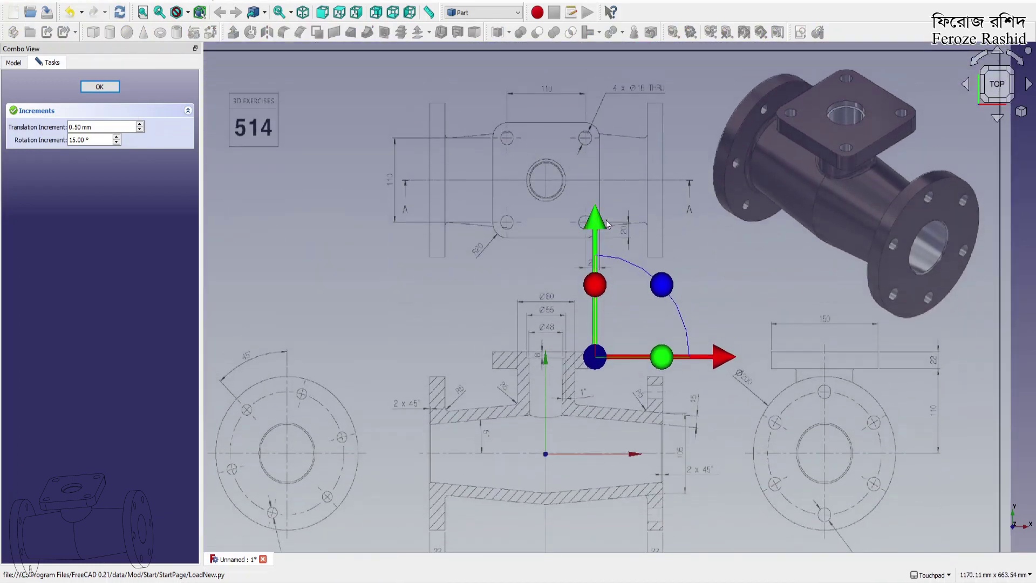
Fine-tune the drawing's position in both directions so the section's centre lines pass through the origin, and finish the transform
scroll(552, 484, up, 4)
scroll(583, 486, down, 3)
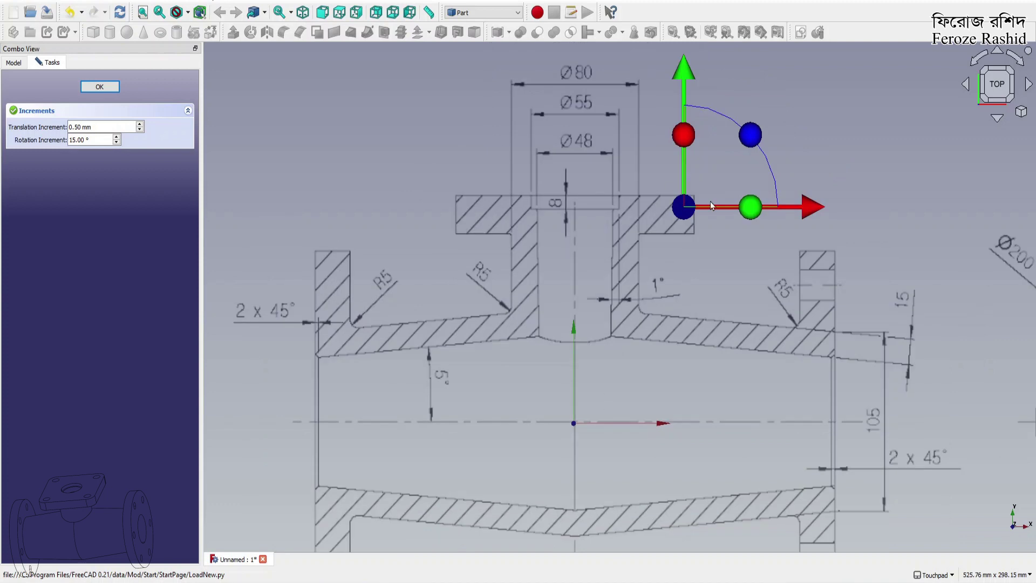
drag(689, 70, 687, 72)
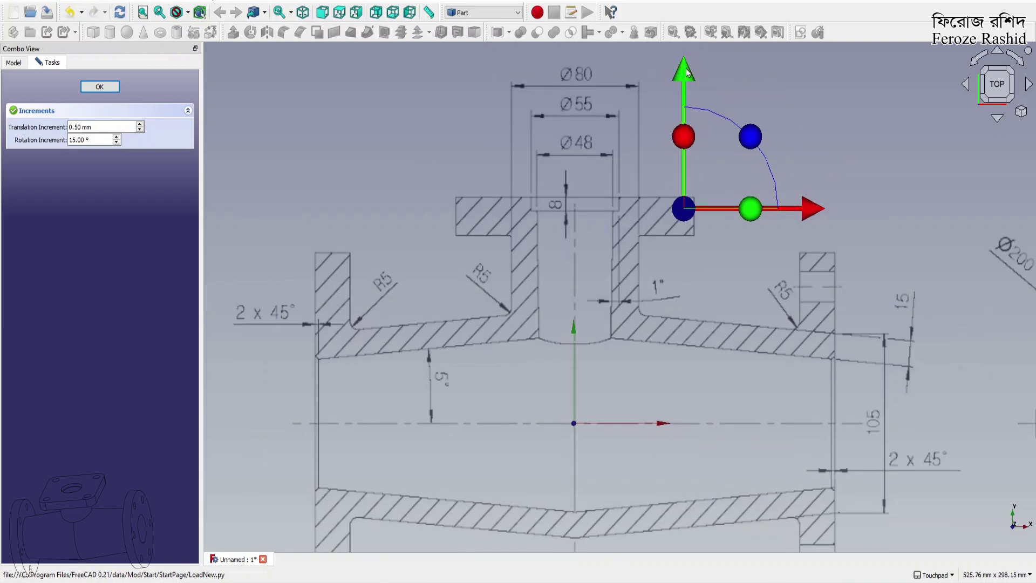
drag(812, 211, 809, 210)
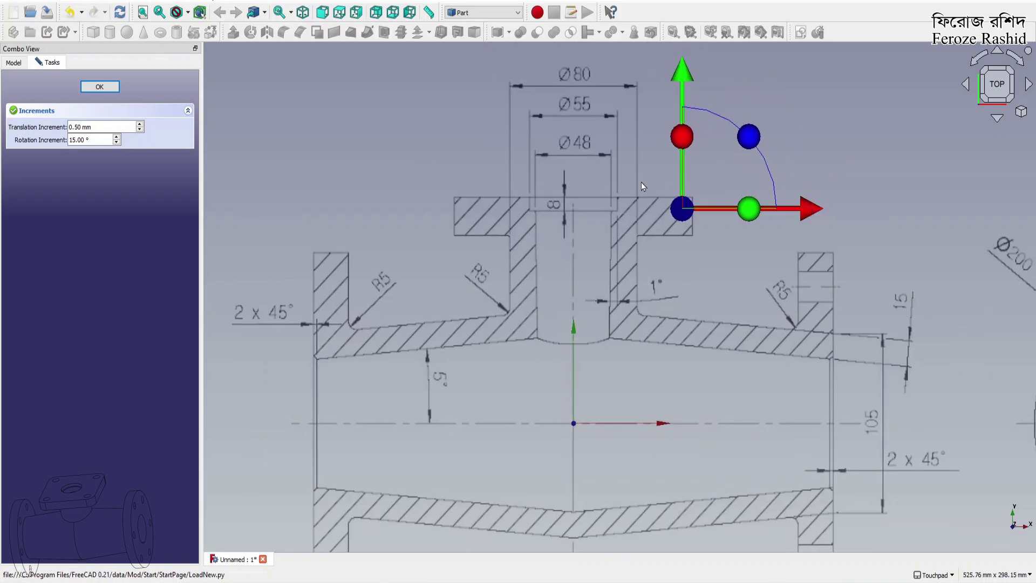
click(99, 87)
scroll(624, 194, down, 5)
click(582, 470)
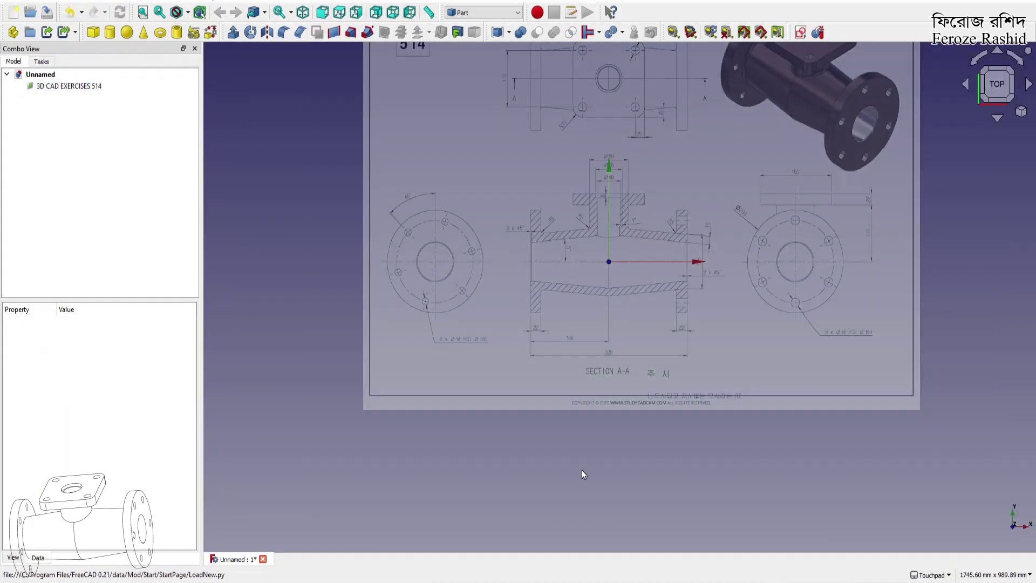
Create a new sketch on the XY plane with zero offset
scroll(608, 262, up, 3)
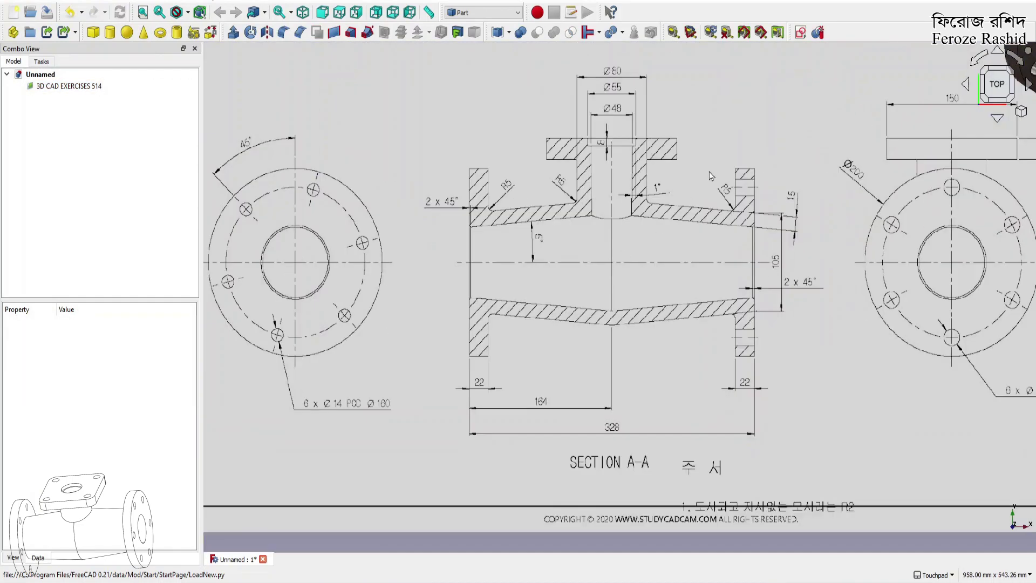
click(801, 33)
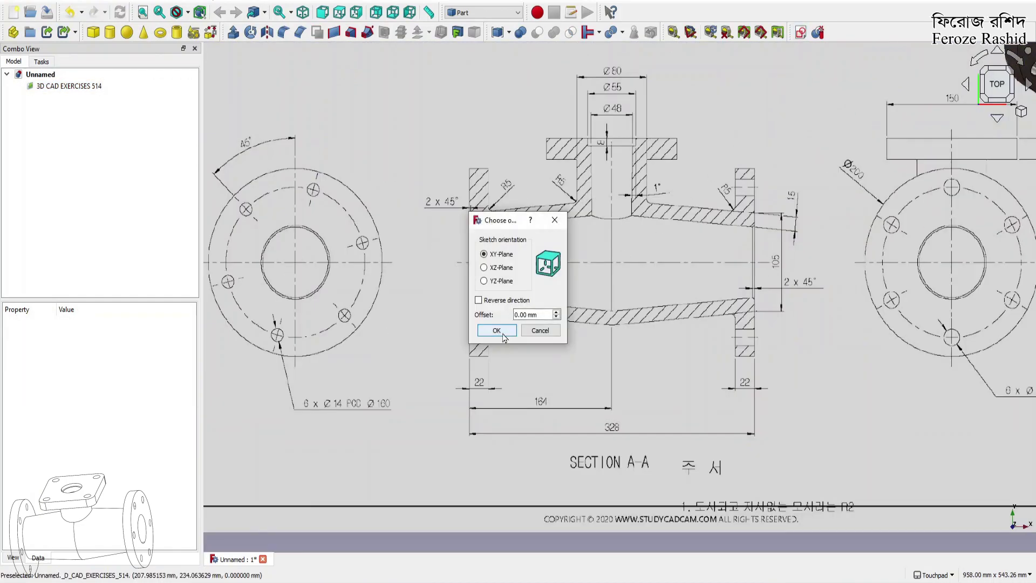
click(497, 331)
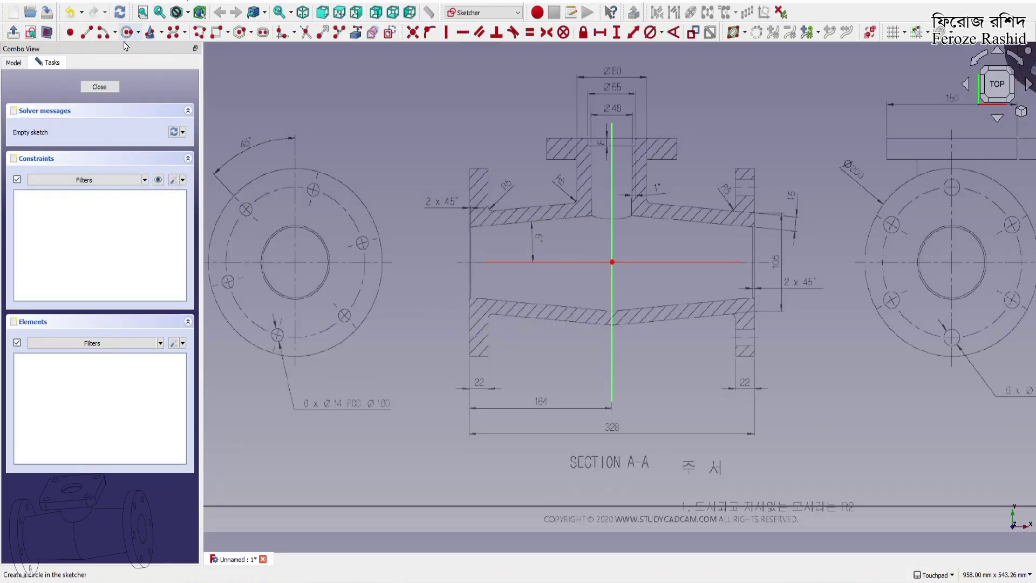
Draw a closed six-line polyline tracing the lower right half-section: inner wall, flange outline, outer wall, and closing edge on the vertical axis
click(91, 35)
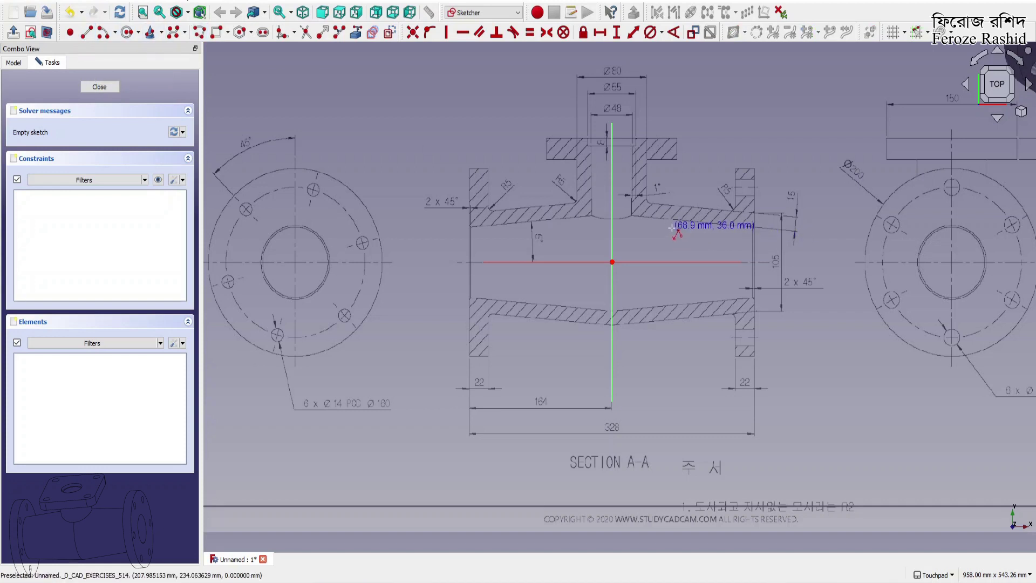
click(612, 312)
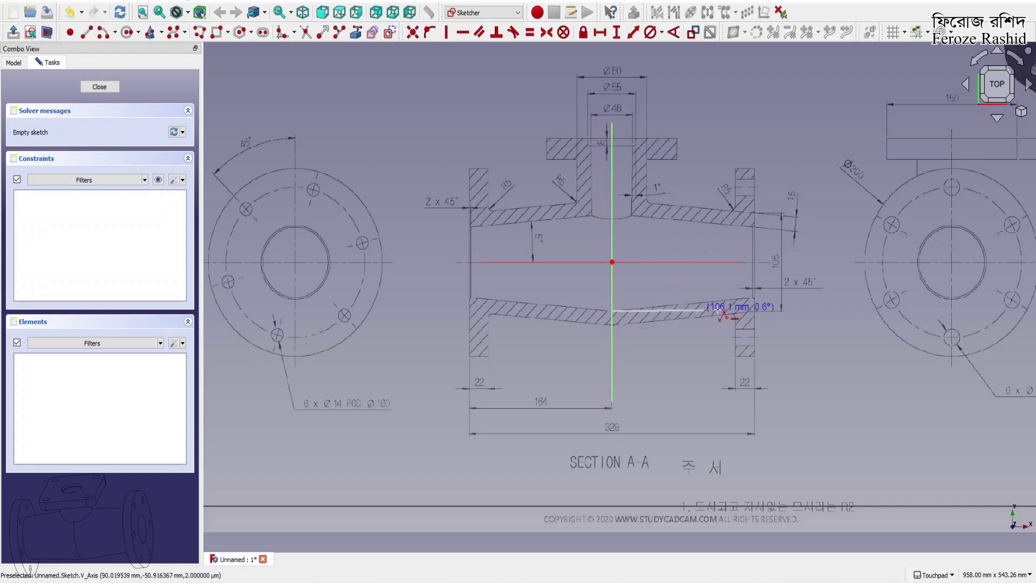
click(755, 297)
click(755, 356)
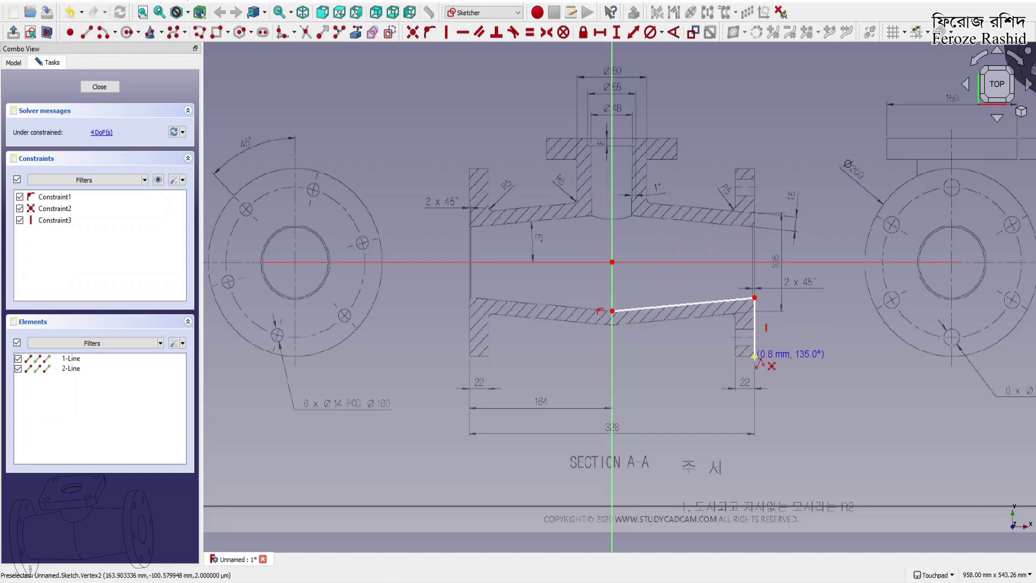
click(735, 357)
click(735, 314)
click(612, 326)
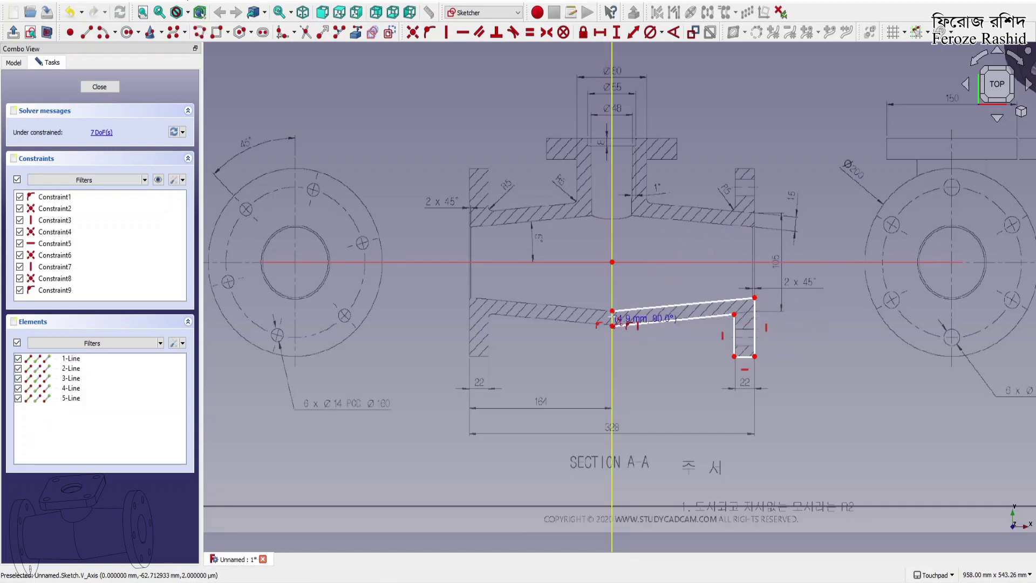
click(612, 312)
right_click(632, 298)
Make the sloped inner and outer wall lines of the profile parallel
click(638, 311)
click(641, 331)
key(p)
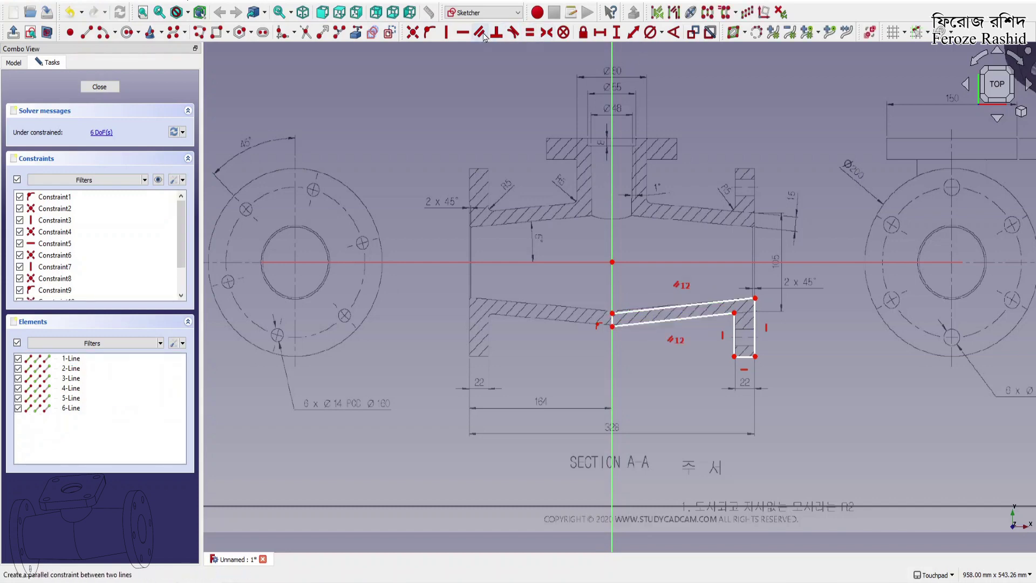
Constrain the angle between the inner wall line and the horizontal axis to the drawing's 5° slope
scroll(724, 303, up, 1)
click(640, 307)
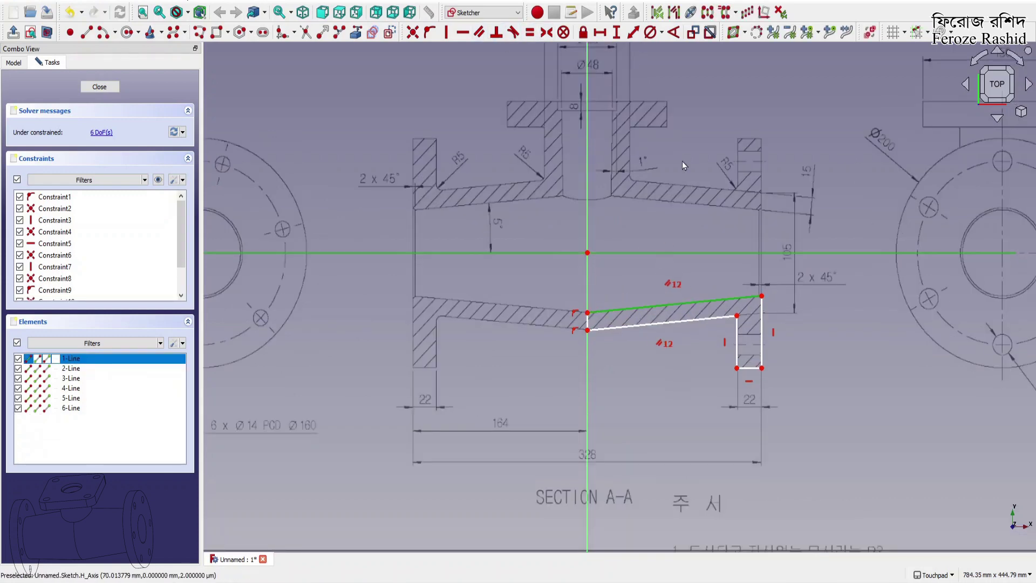
click(673, 32)
text(5.19)
key(Return)
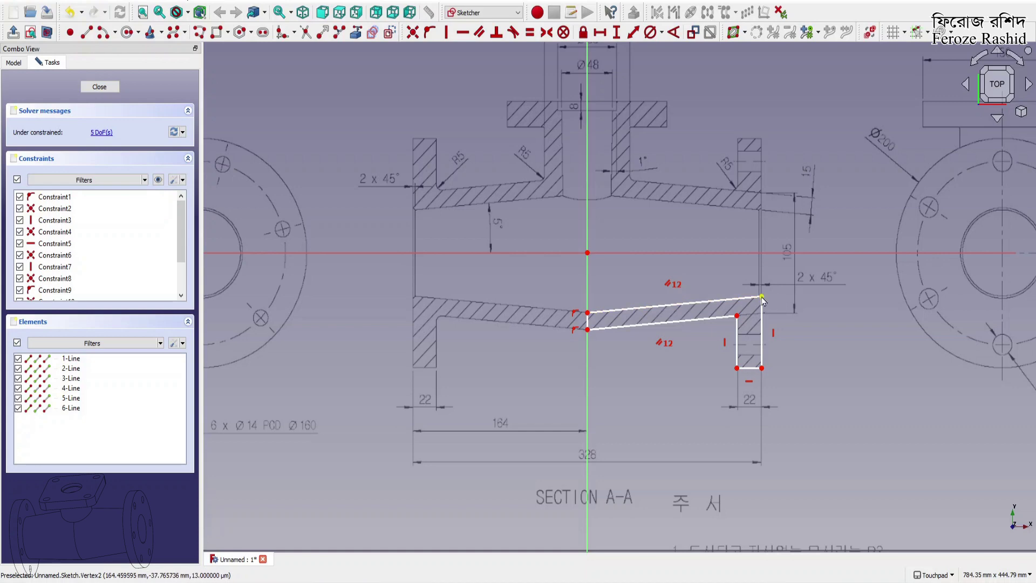
Dimension the flange thickness as 22 mm and the horizontal distance from the origin to the inner wall's flange end as 328/2 mm
click(757, 353)
key(i)
key(Return)
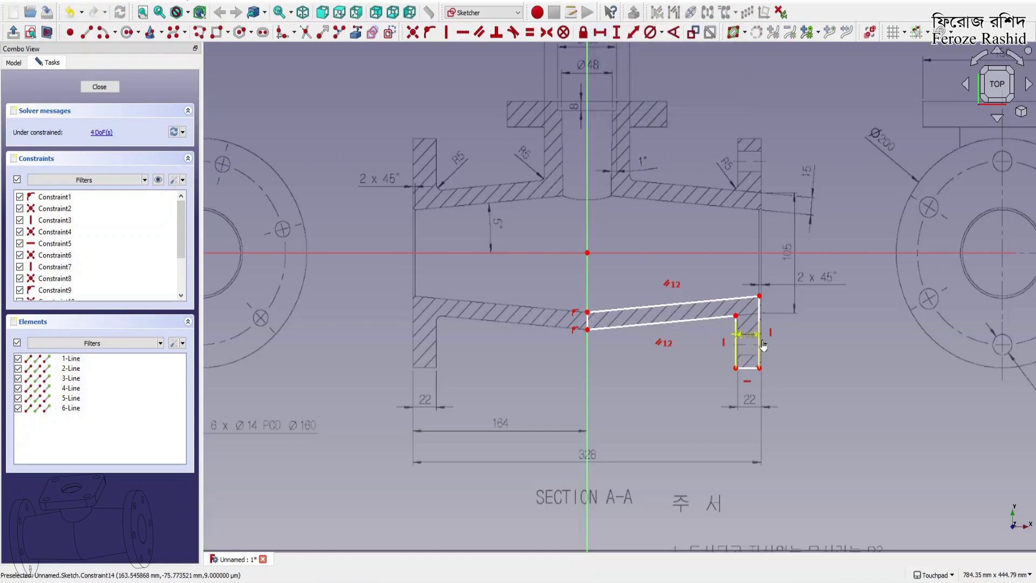
click(763, 295)
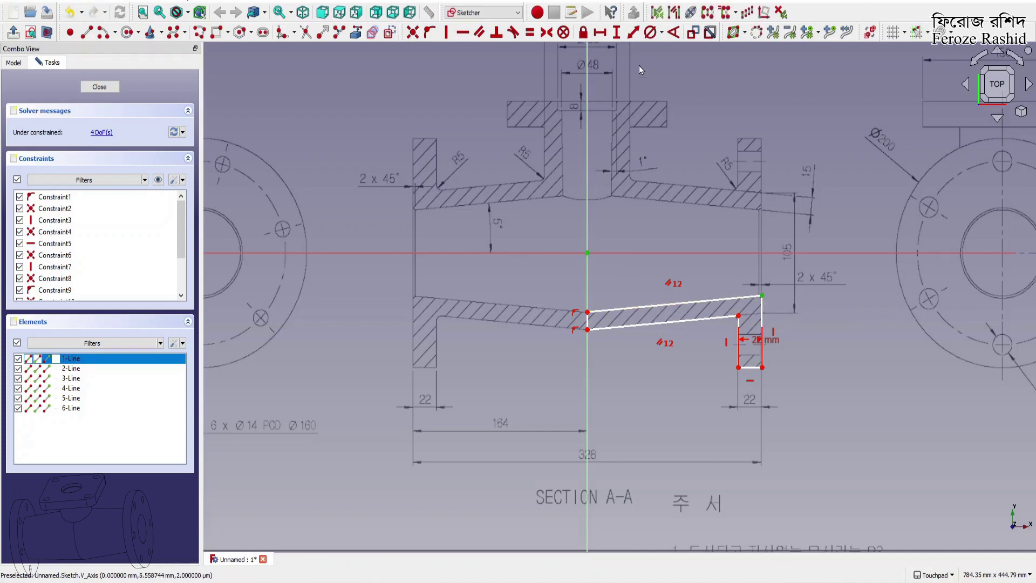
text(l328/2)
key(Return)
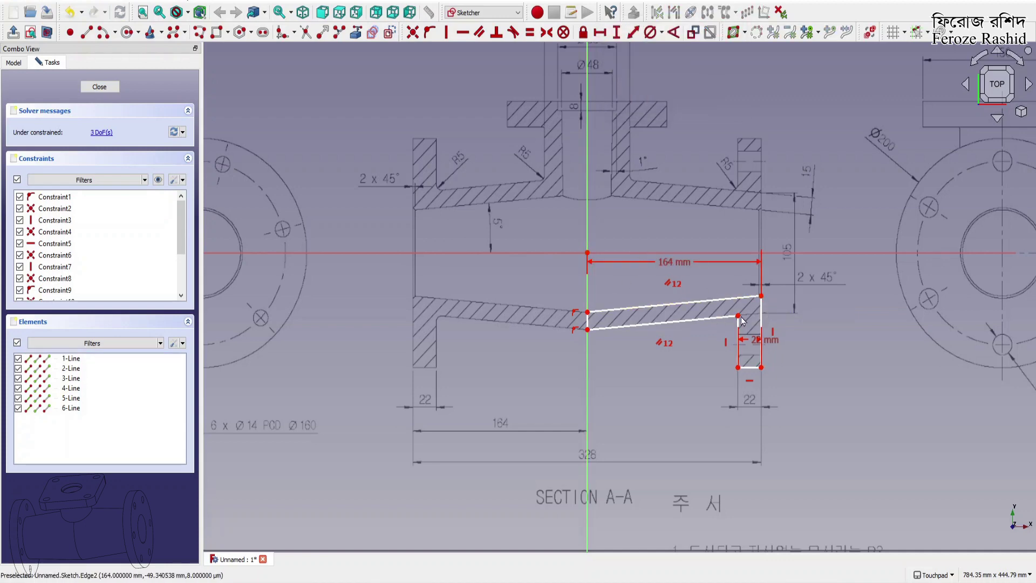
Draw a construction line from the inner flange corner to the flange's end face and make it parallel to the outer wall line
click(87, 32)
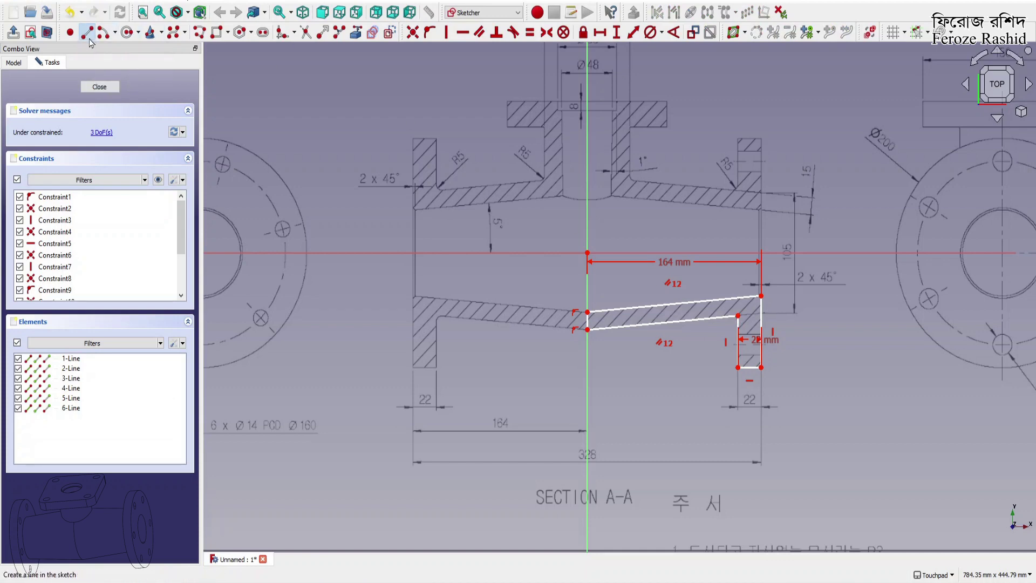
scroll(632, 329, up, 2)
click(625, 319)
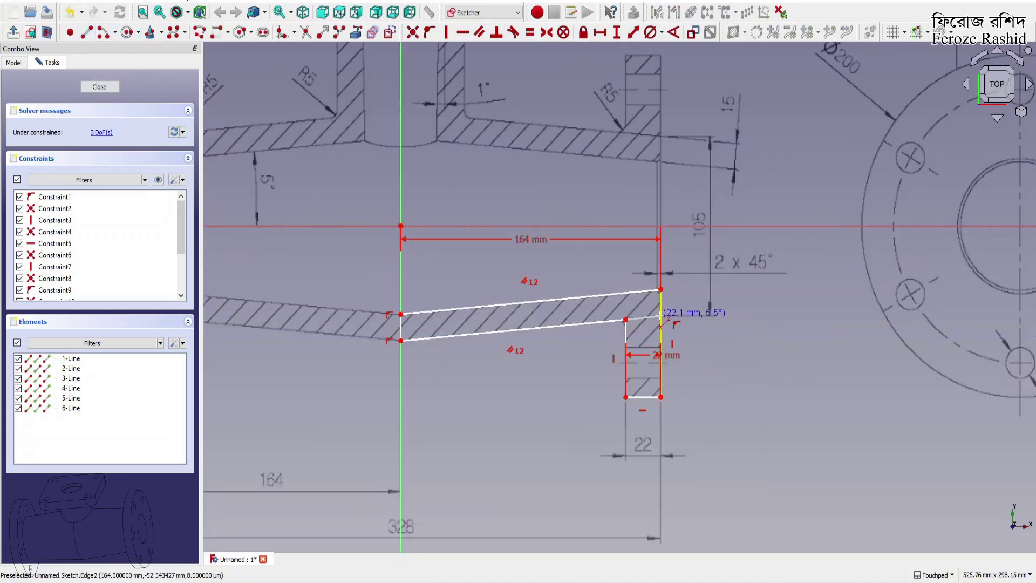
click(661, 315)
click(512, 330)
click(479, 32)
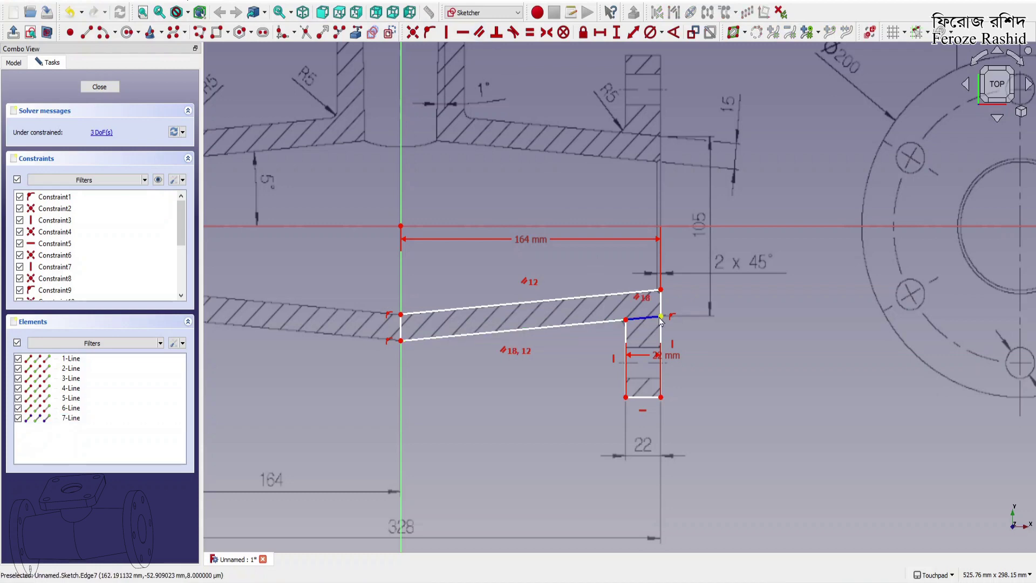
Set the vertical distance from the horizontal axis to the construction line's end on the flange face to -52.5 mm
click(634, 32)
text(-52.5)
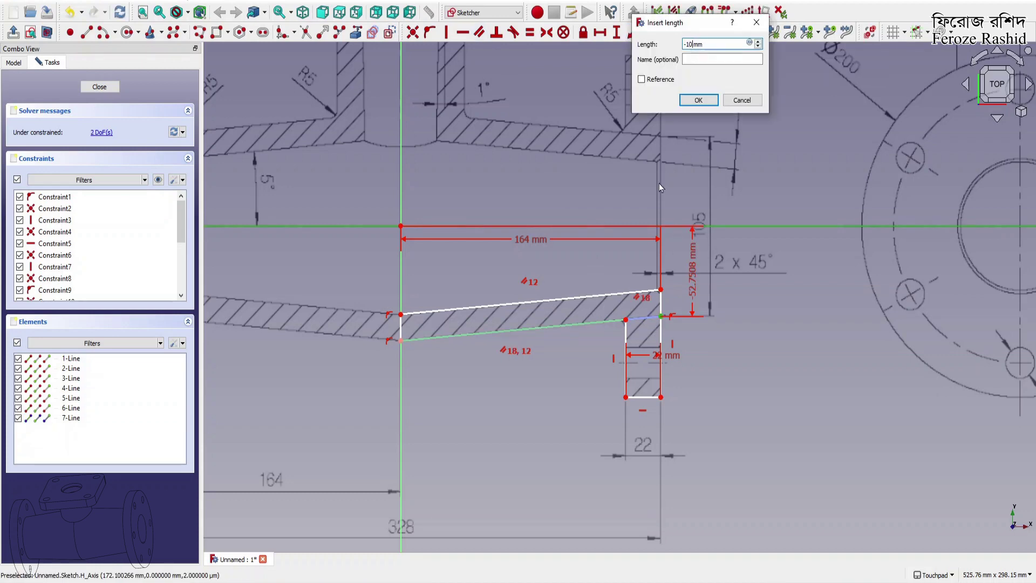
key(Return)
scroll(565, 326, down, 5)
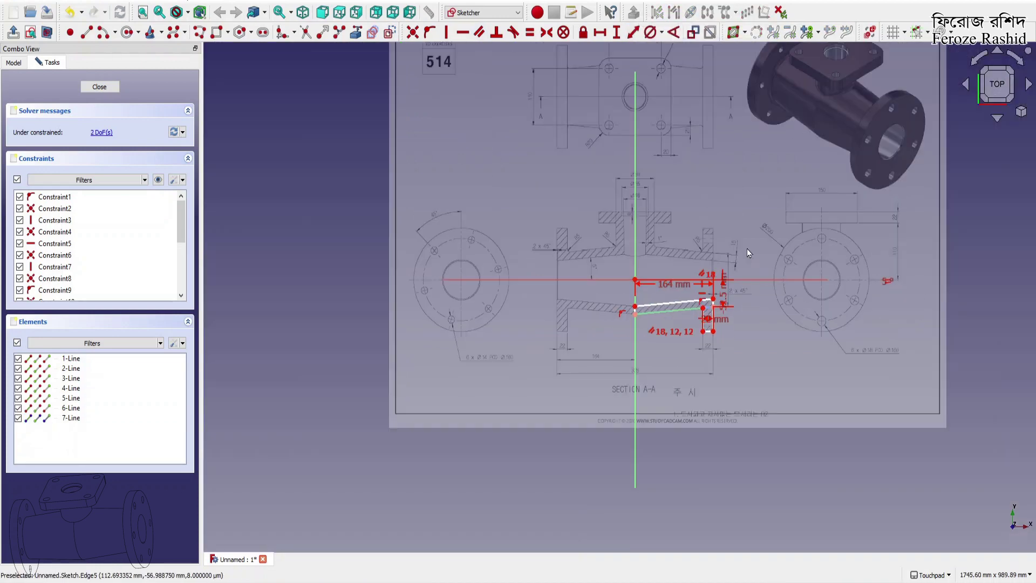
scroll(548, 371, up, 3)
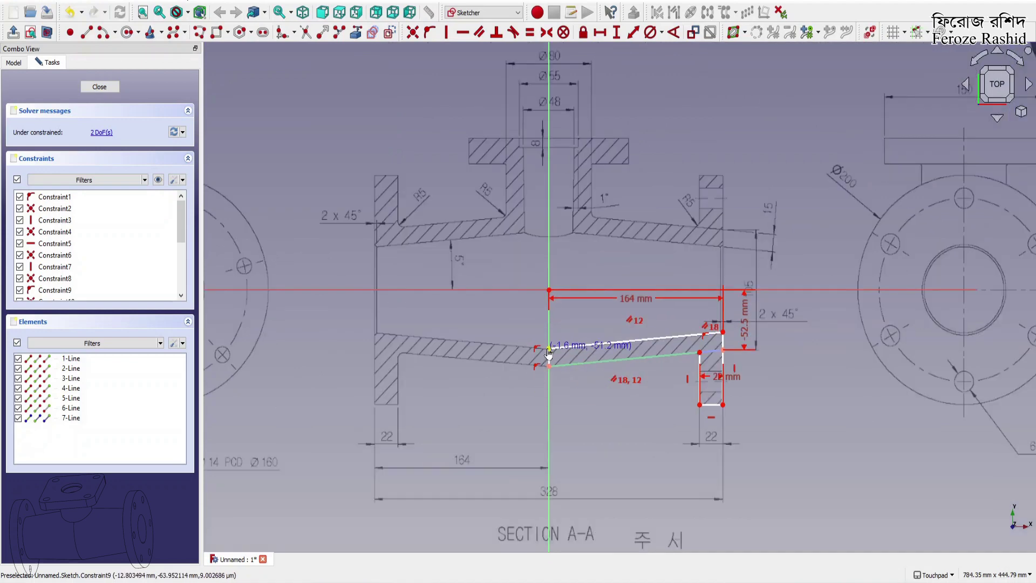
scroll(488, 371, down, 1)
scroll(481, 359, down, 3)
scroll(507, 344, up, 4)
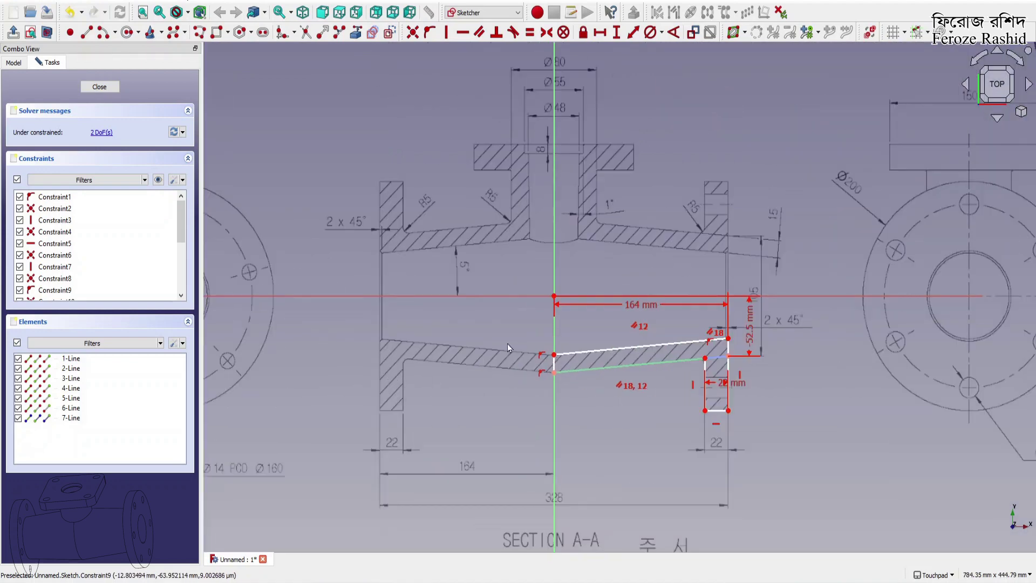
scroll(621, 367, down, 2)
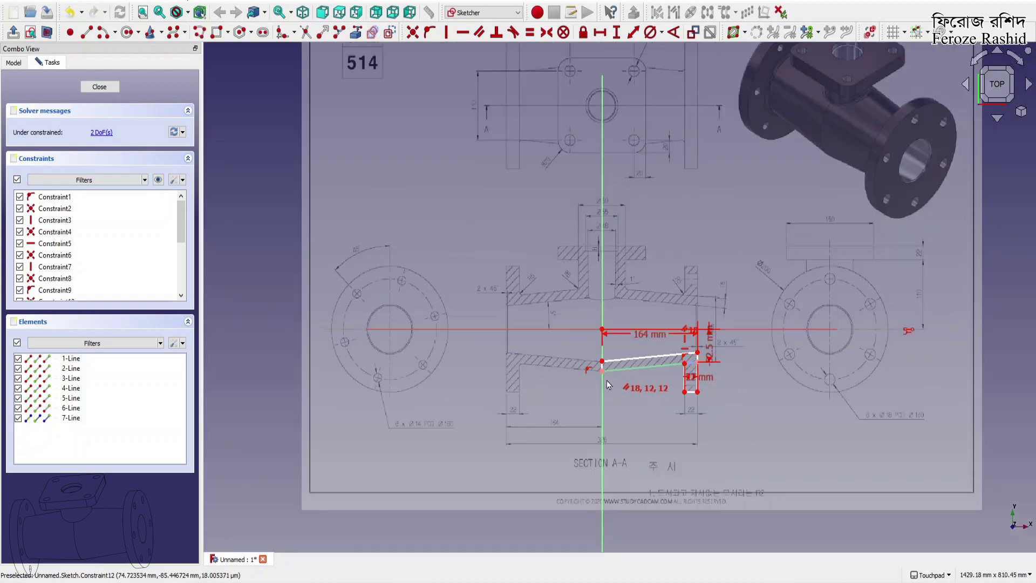
scroll(621, 459, up, 1)
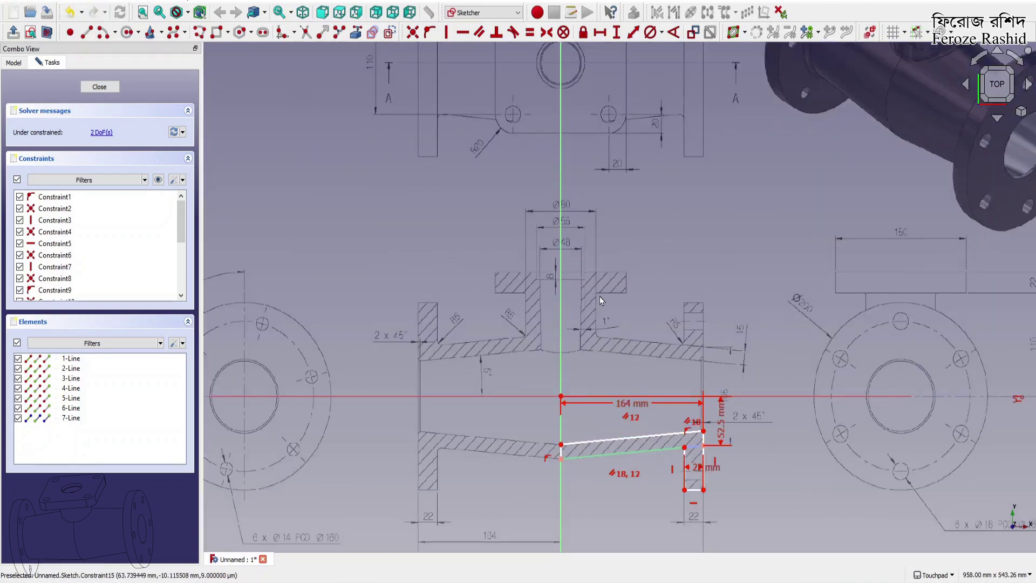
Set the perpendicular distance between the outer wall's flange-side corner and the inner wall line to 15 mm
scroll(808, 376, up, 2)
click(742, 402)
click(739, 381)
click(634, 33)
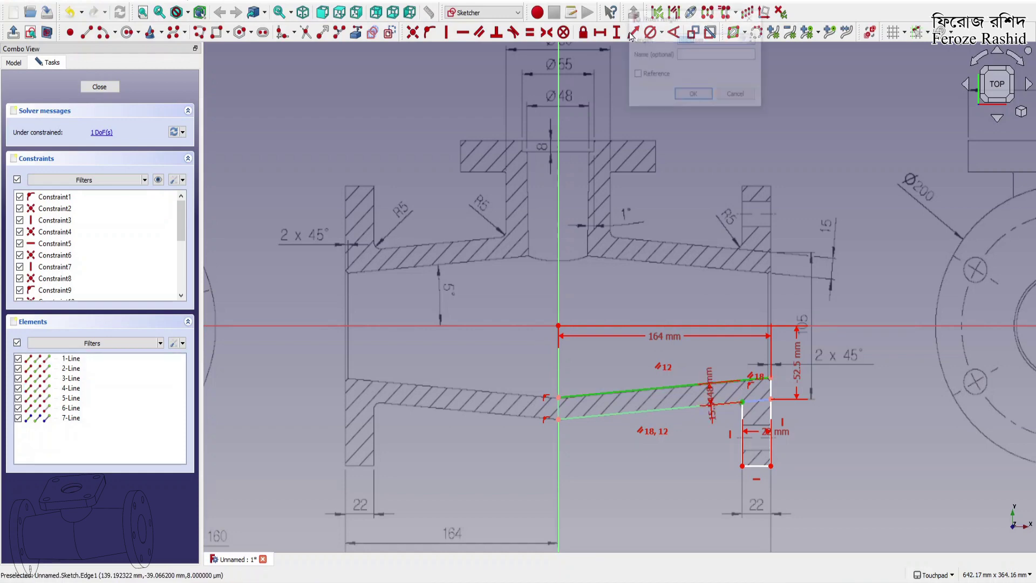
text(15)
key(Return)
Set the vertical distance from the origin to the flange's outer rim corner to -200/2 mm and finish the sketch
scroll(645, 85, down, 5)
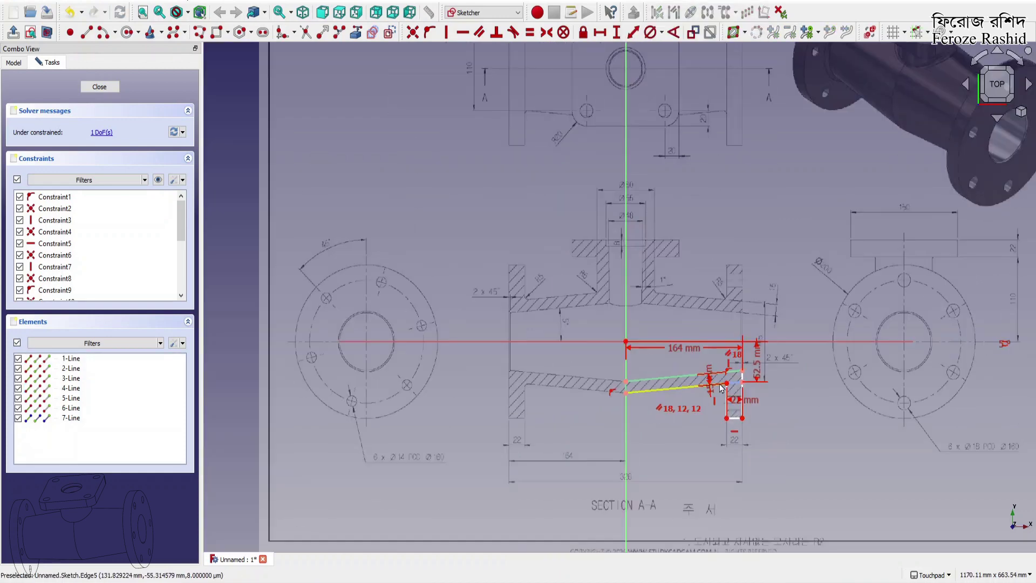
scroll(448, 227, up, 1)
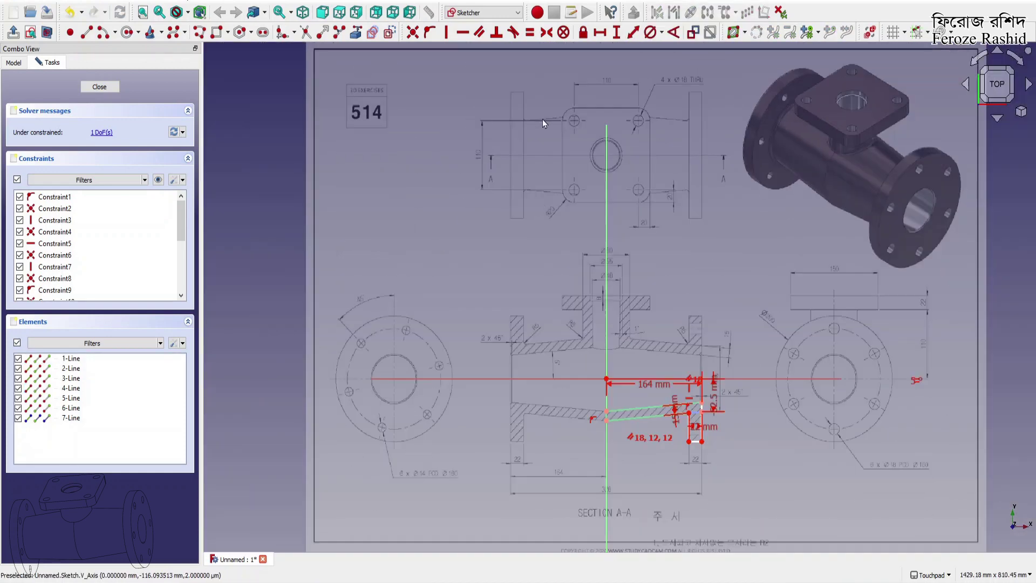
scroll(769, 438, up, 3)
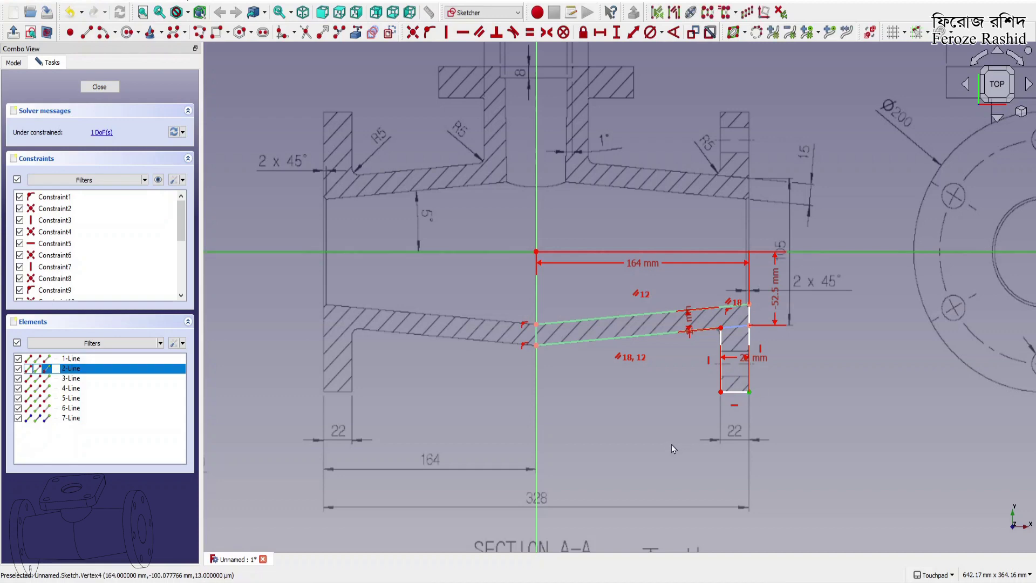
scroll(670, 446, down, 1)
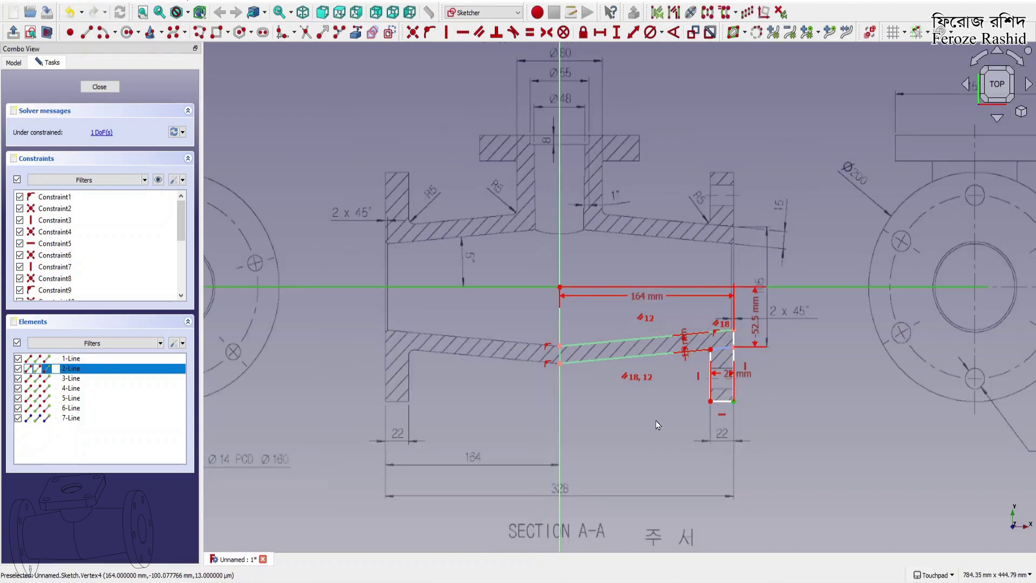
click(634, 32)
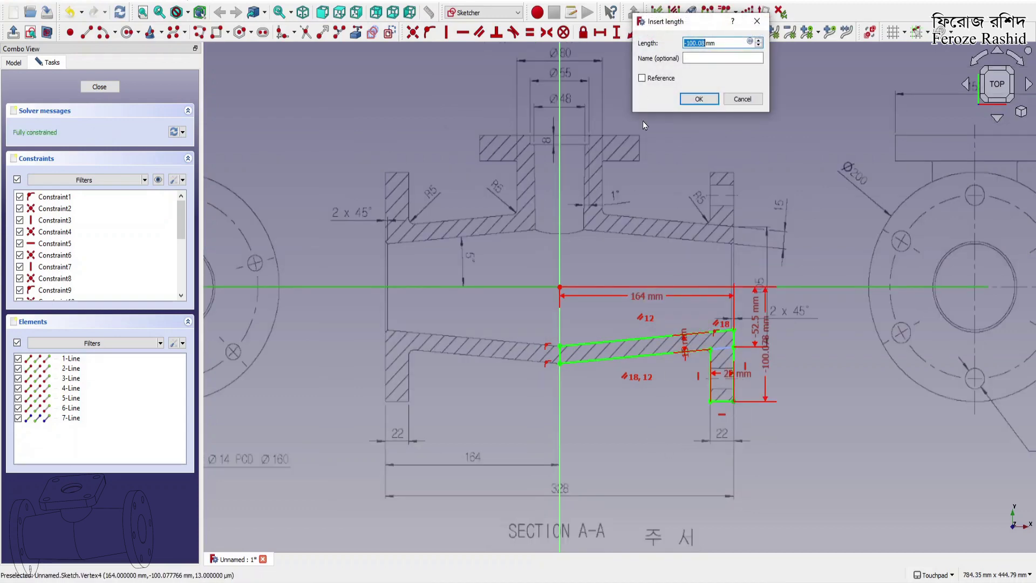
text(-200/2)
key(Return)
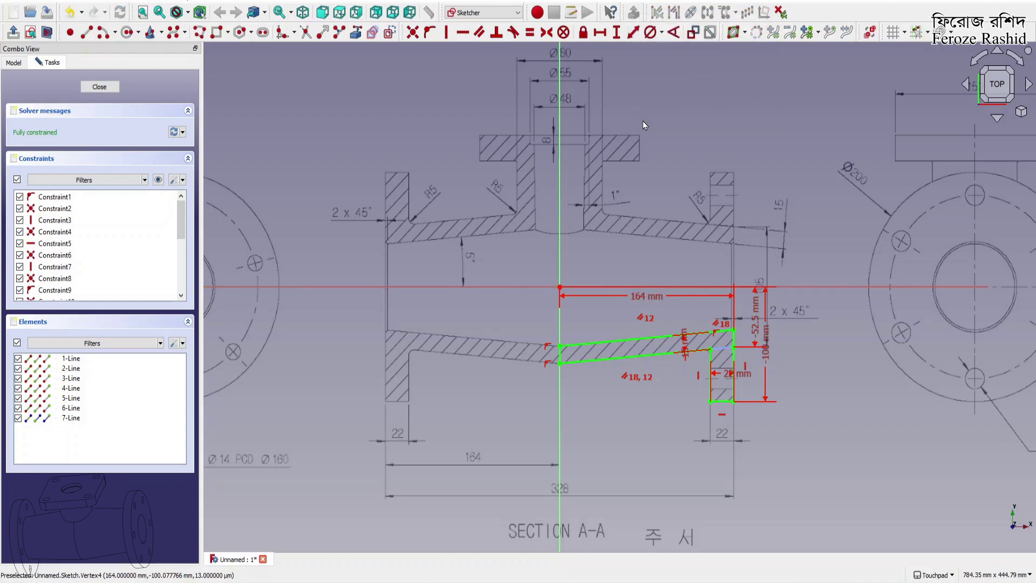
click(100, 87)
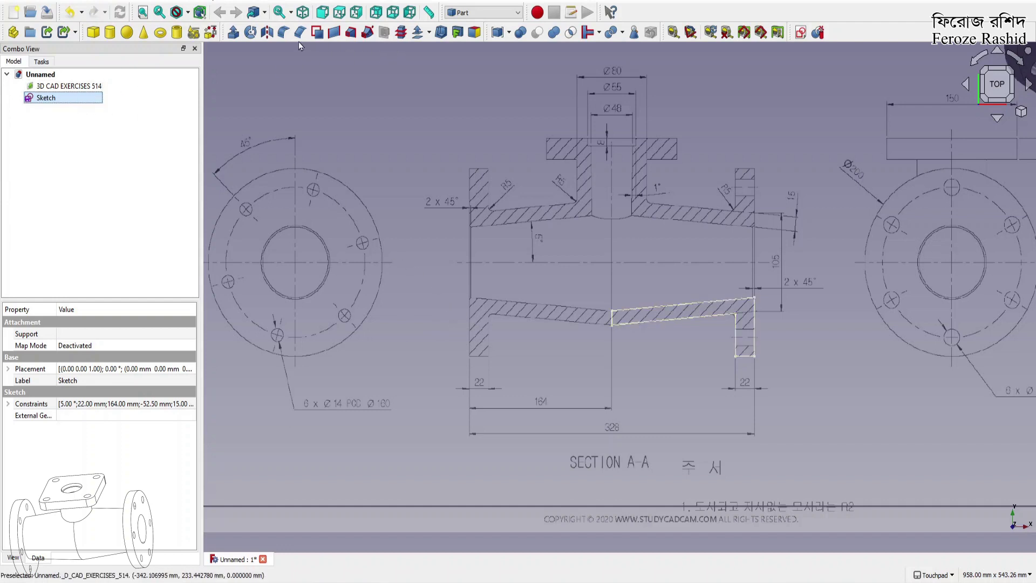
Revolve the half-section sketch 360° about the X axis into a solid
click(250, 32)
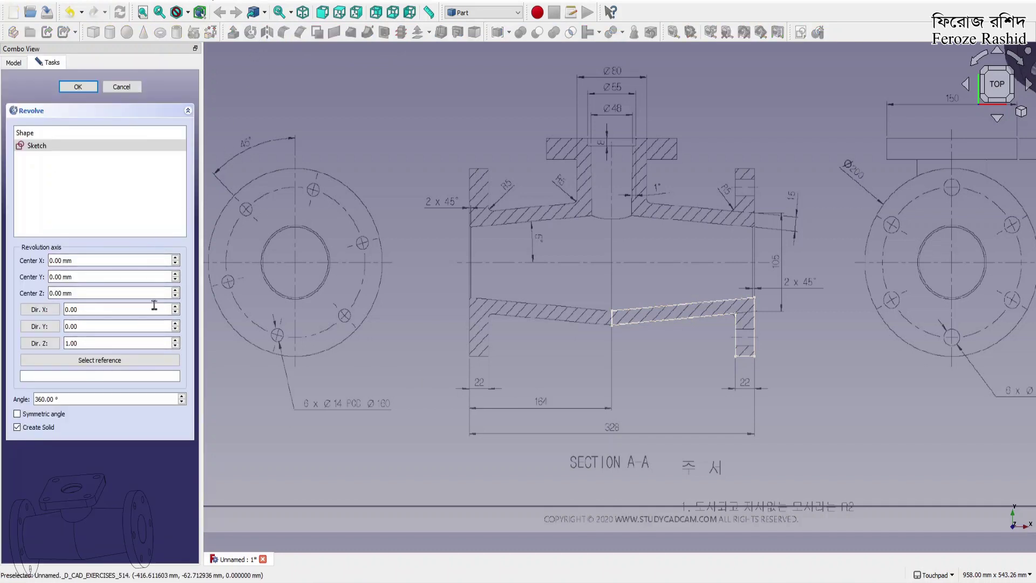
click(39, 310)
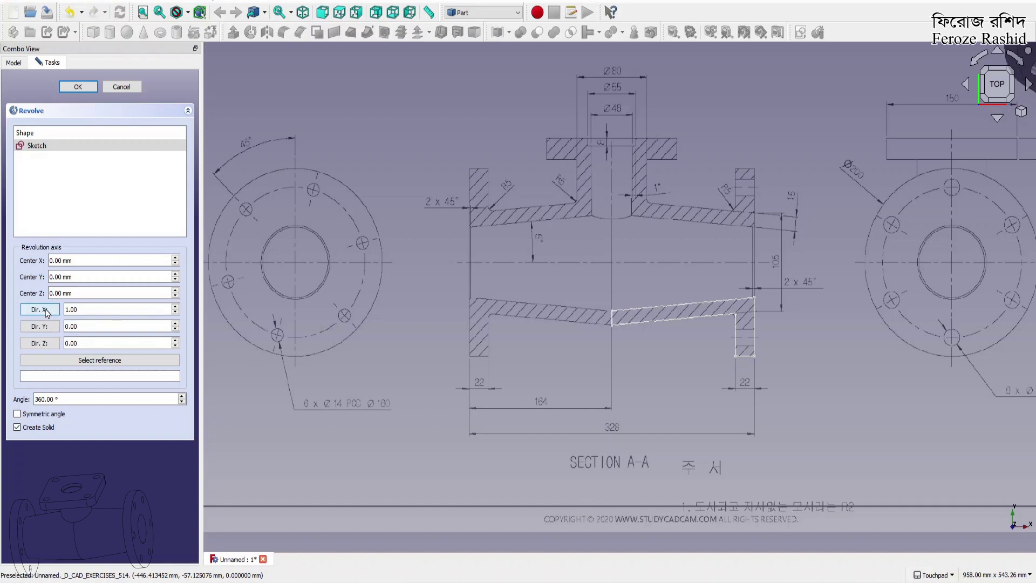
click(78, 88)
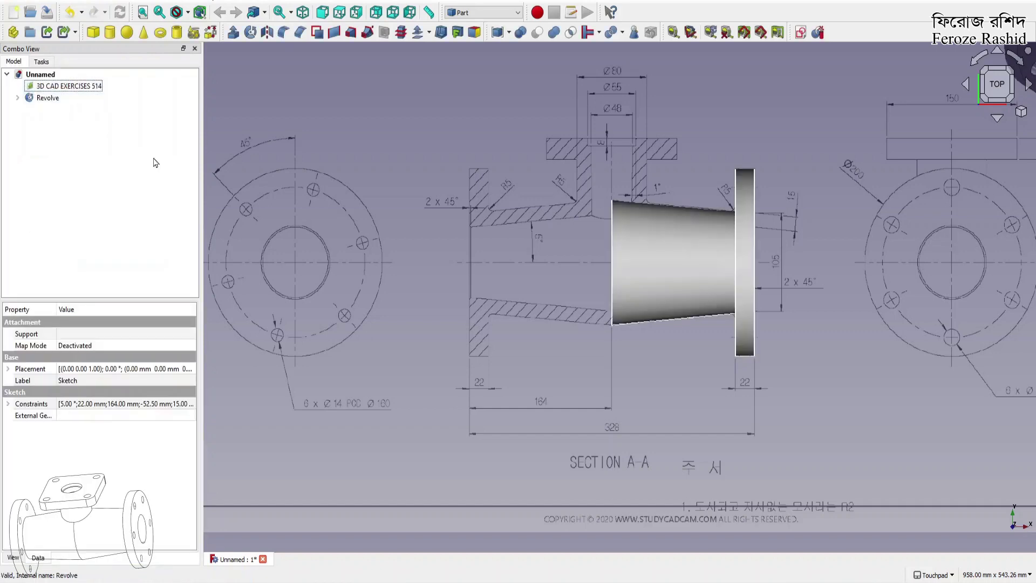
Mirror the revolved body half across the YZ plane with the base point at the origin
scroll(649, 376, down, 2)
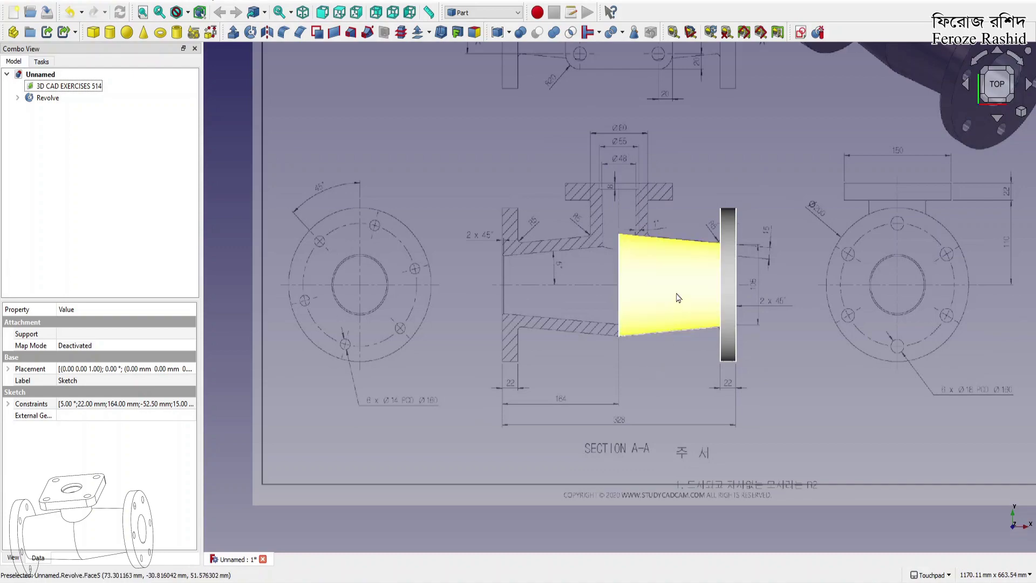
mouse_move(684, 271)
alt+middle_down()
mouse_move(746, 252)
mouse_move(550, 253)
mouse_move(655, 252)
alt+middle_up()
scroll(664, 263, down, 3)
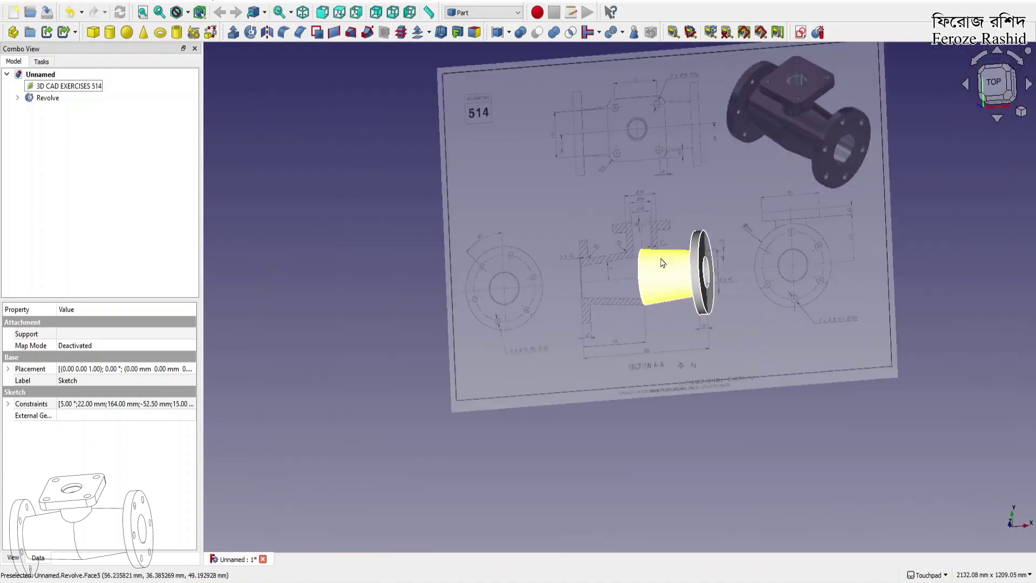
scroll(660, 258, up, 2)
click(662, 284)
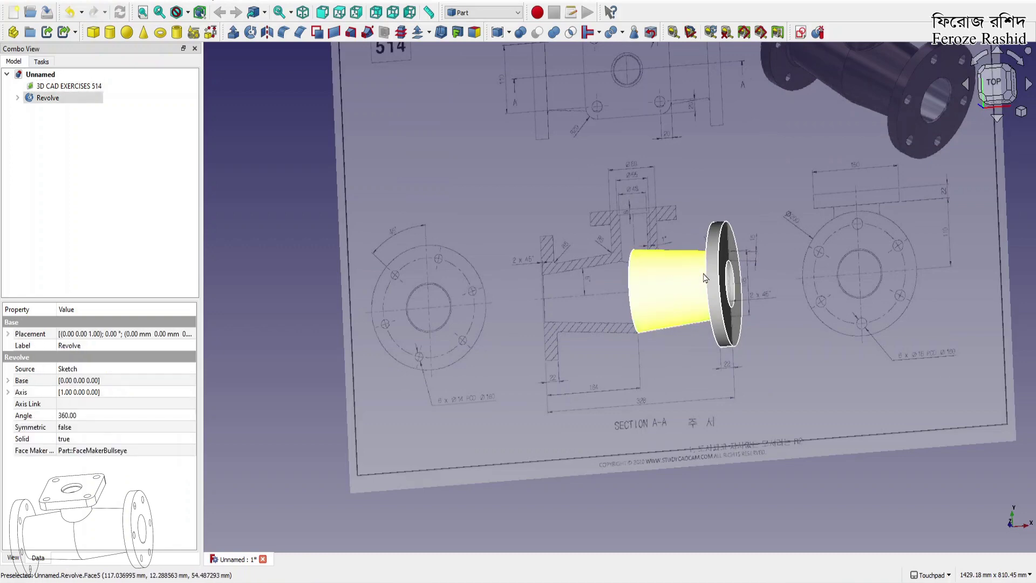
click(84, 145)
click(75, 103)
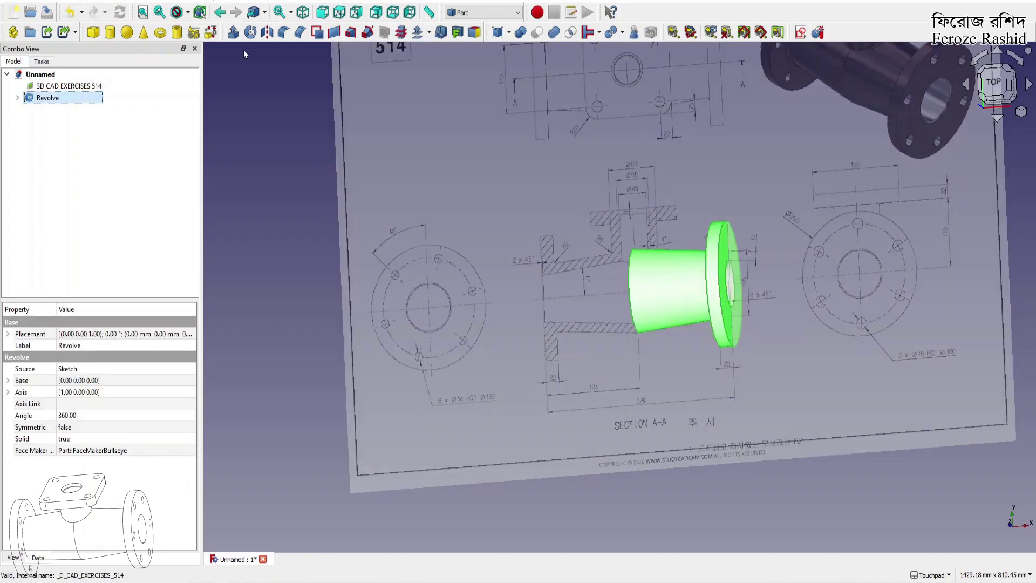
click(266, 32)
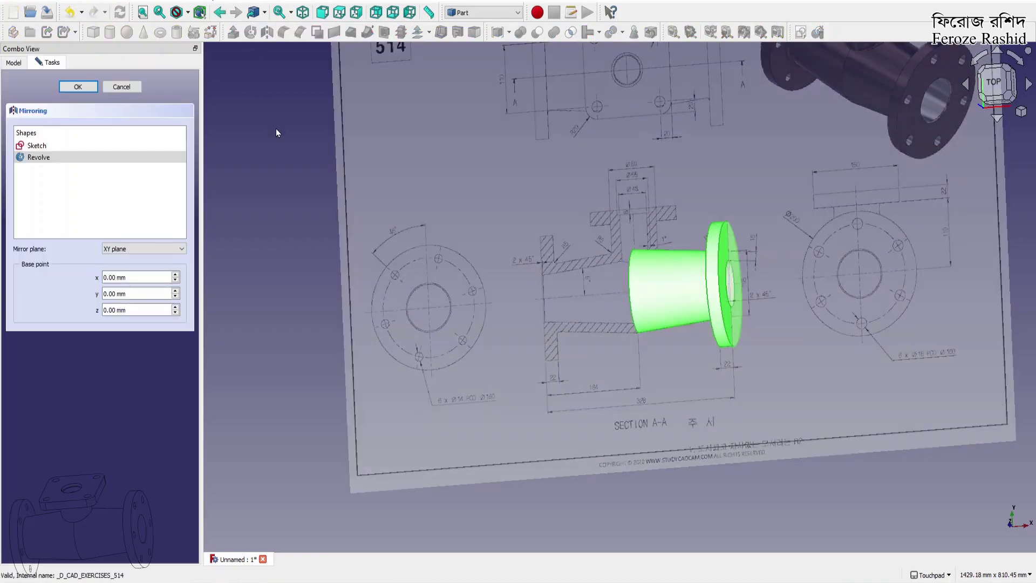
click(129, 250)
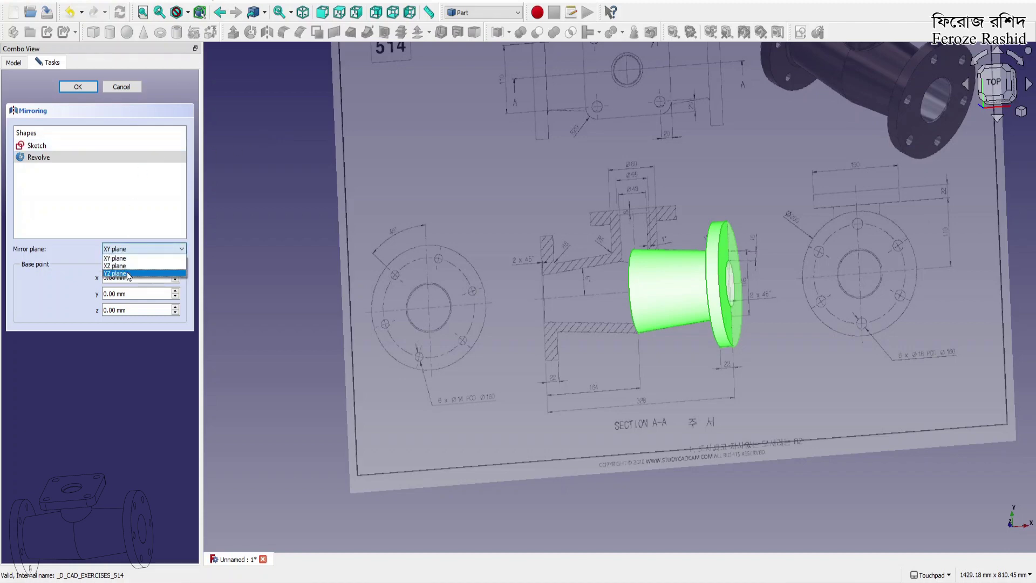
click(127, 273)
click(78, 87)
Create a new sketch on the XY plane with zero offset and section the view at the sketch plane
alt+drag(463, 178, 509, 167)
click(466, 527)
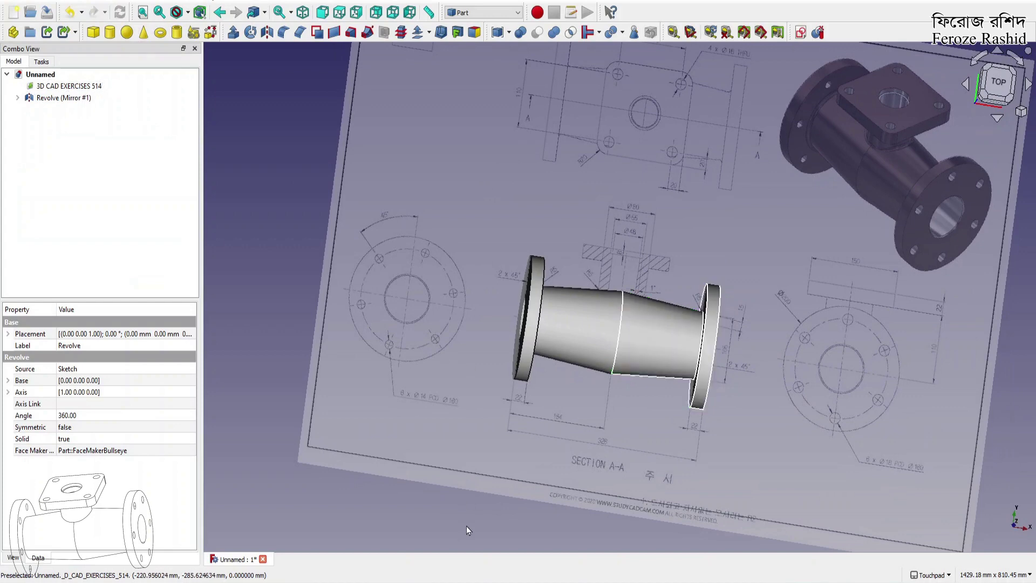
alt+drag(585, 342, 571, 362)
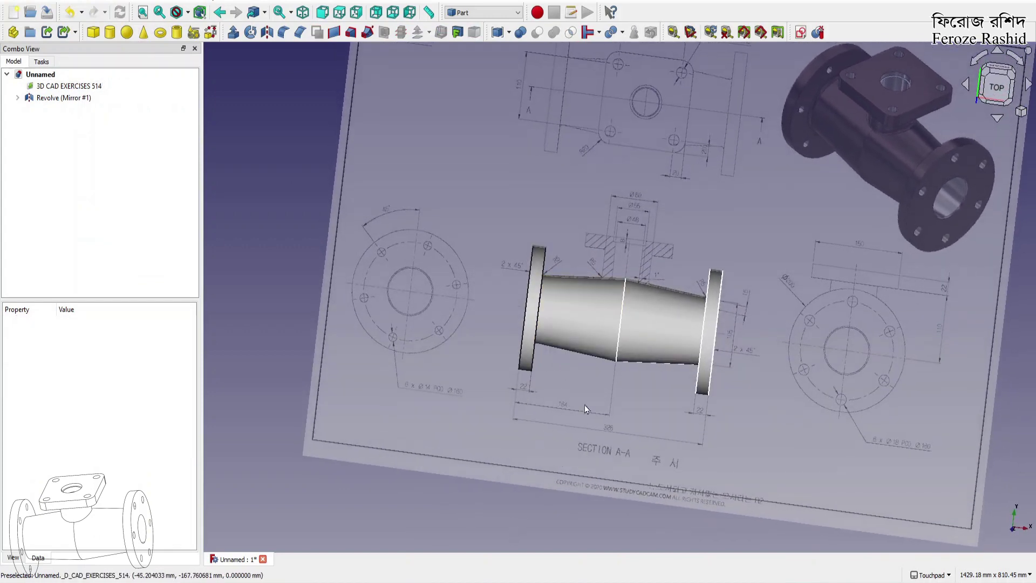
click(997, 86)
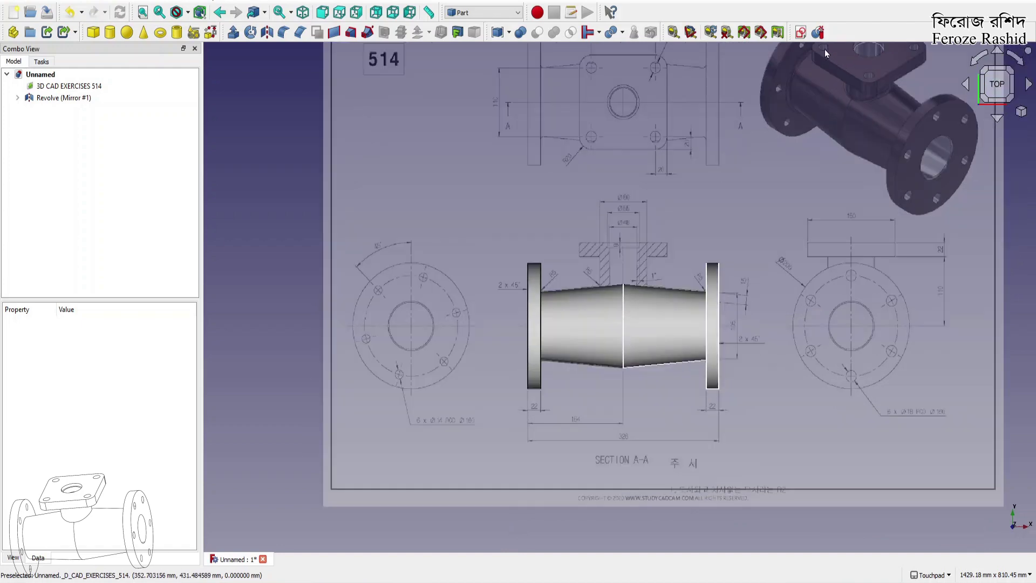
click(805, 33)
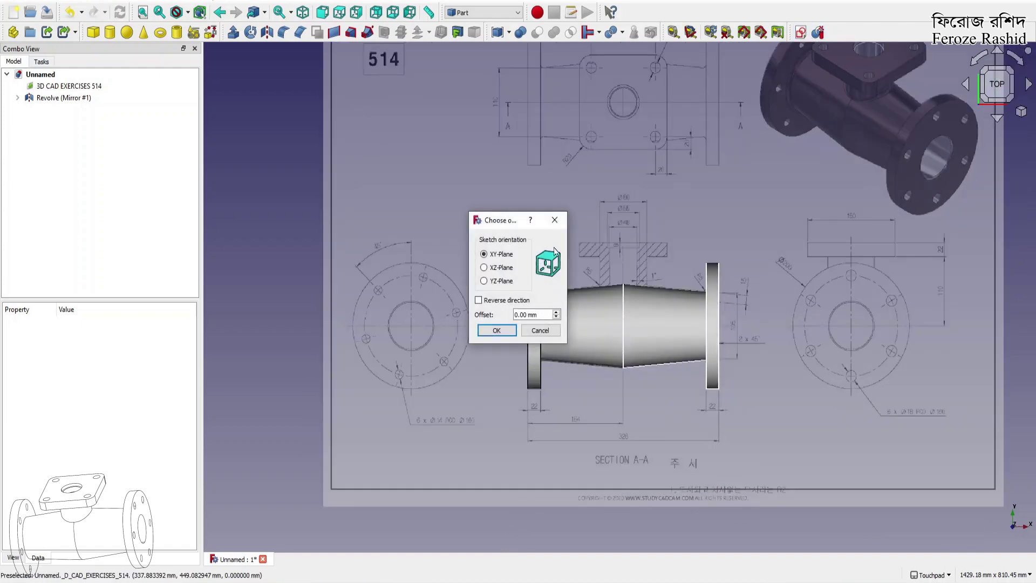
click(496, 331)
scroll(582, 285, up, 2)
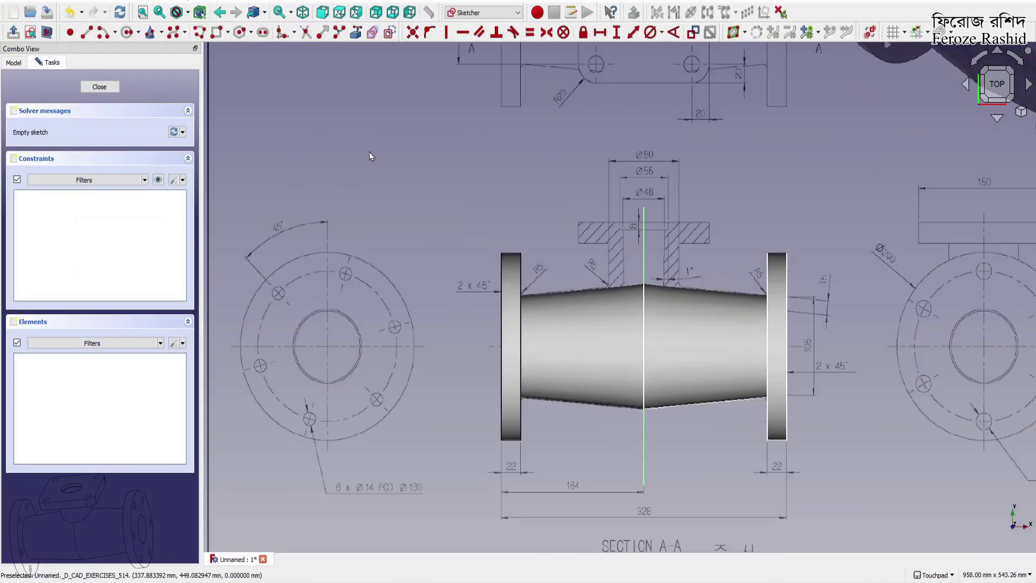
click(47, 32)
scroll(688, 249, up, 3)
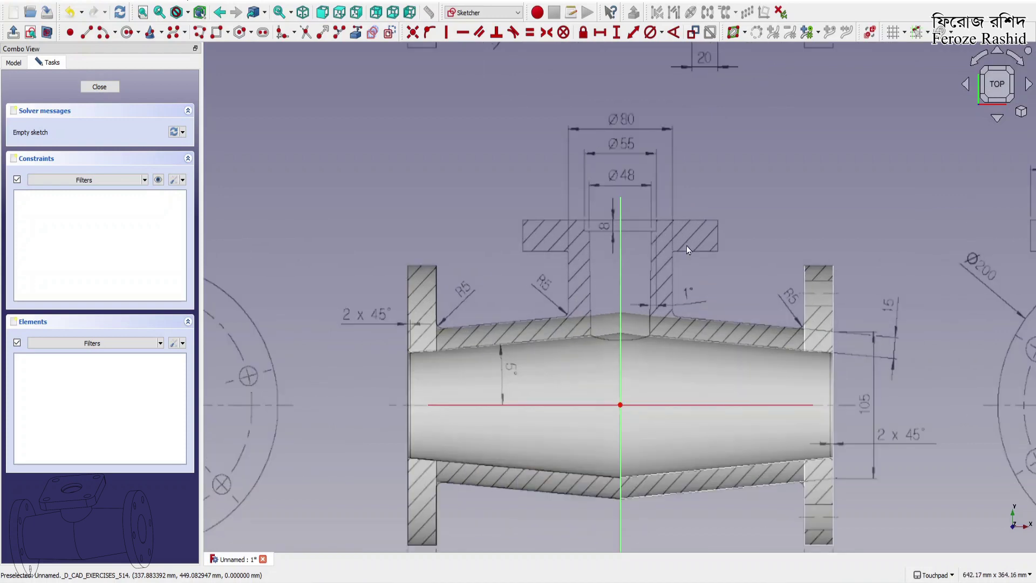
Leave the empty branch sketch, hide the reference drawing image and reopen the sketch for editing
scroll(642, 394, down, 6)
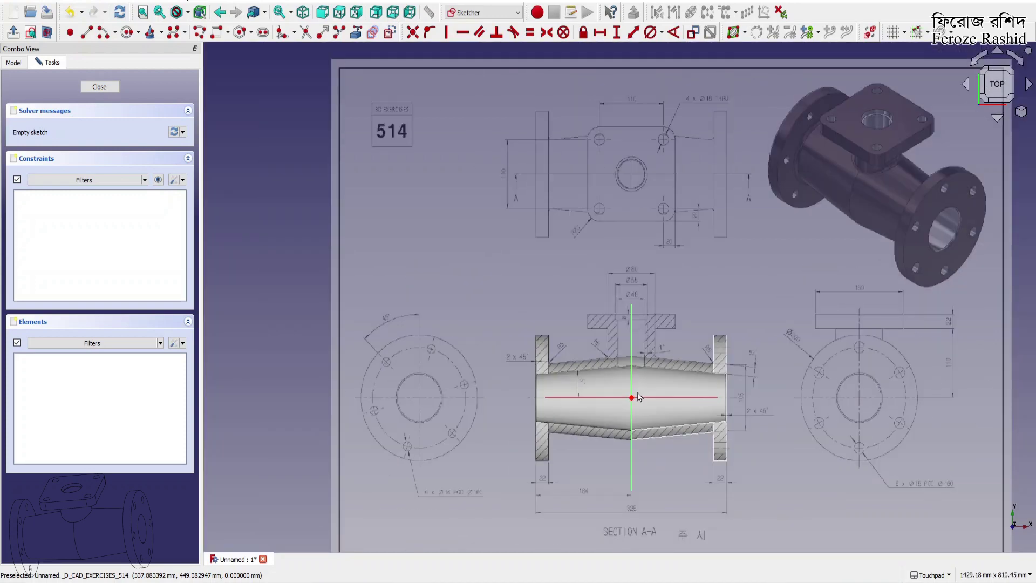
scroll(637, 387, up, 6)
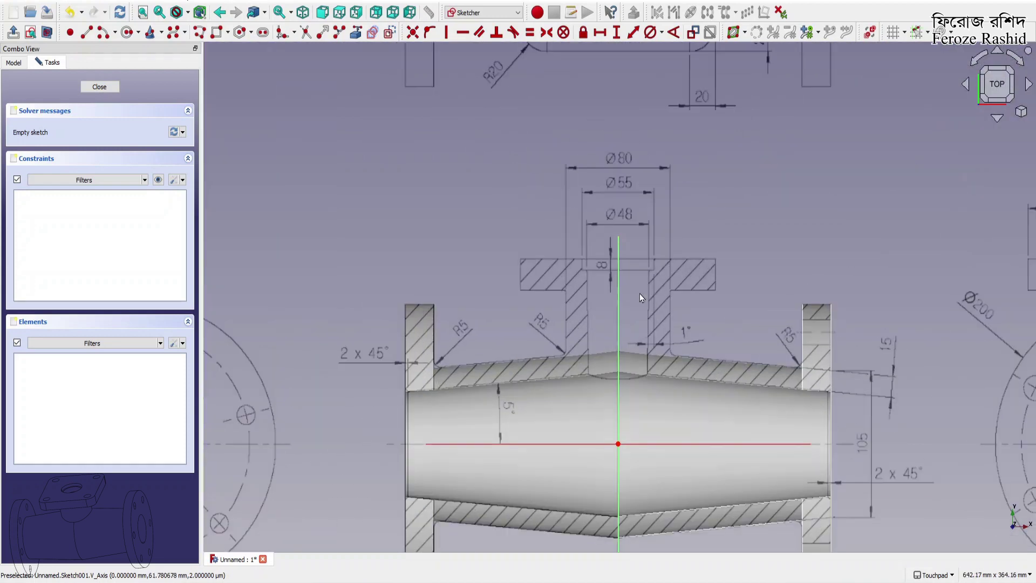
scroll(655, 379, up, 4)
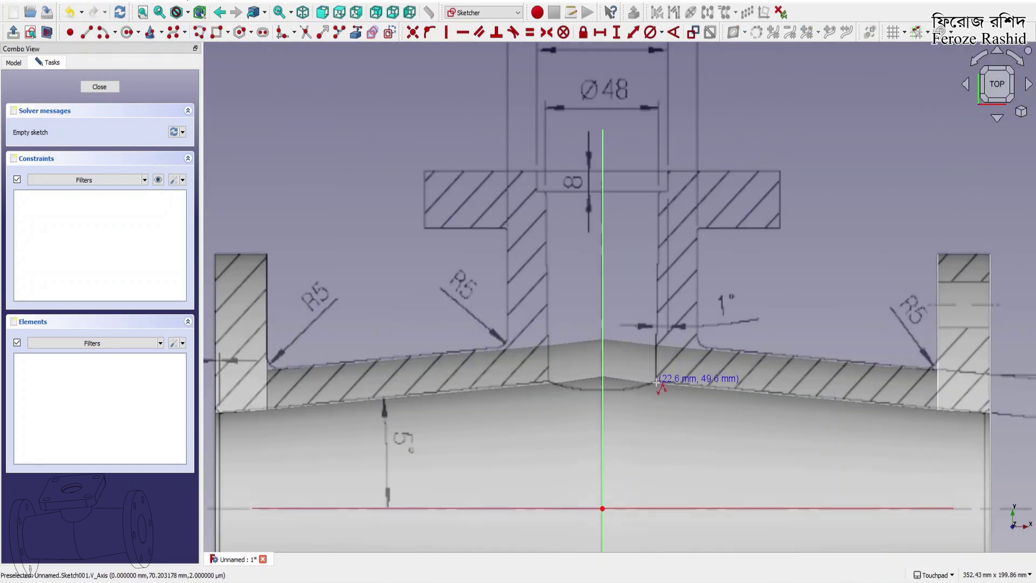
scroll(650, 313, down, 2)
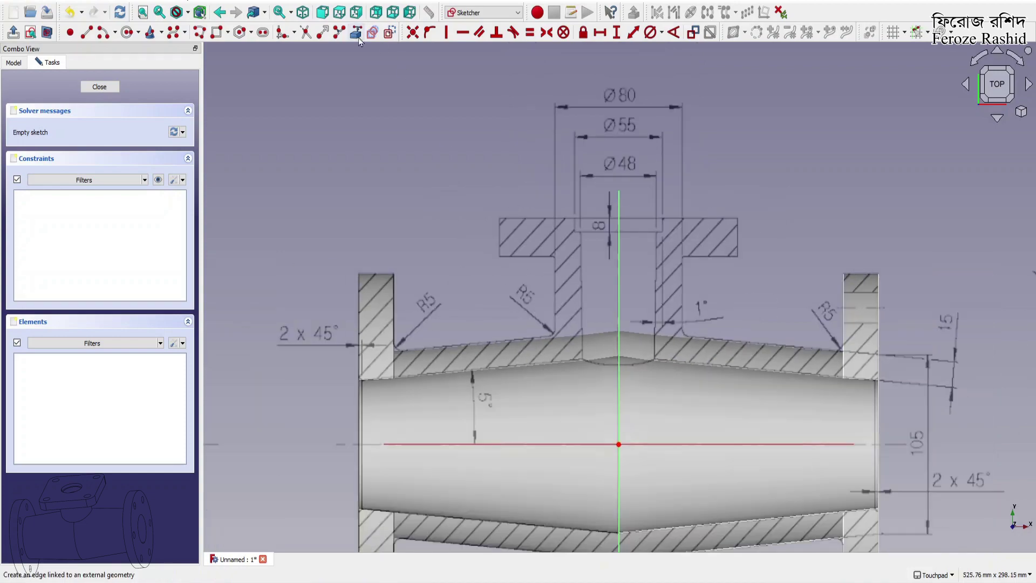
click(356, 32)
shift+drag(706, 405, 688, 432)
middle_drag(689, 432, 647, 411)
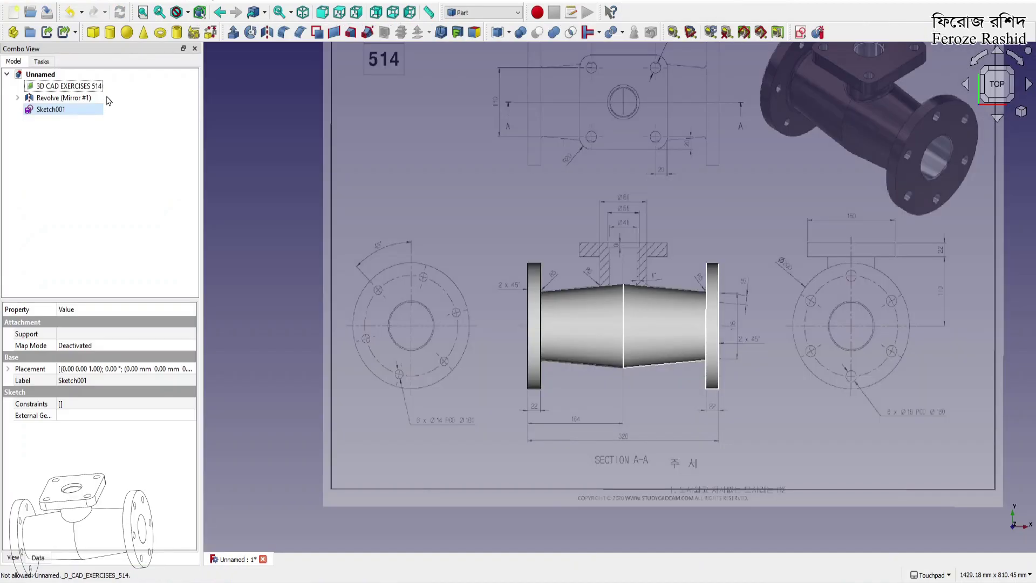
key(space)
click(58, 111)
double_click(58, 114)
Link the inner and outer wall edges at the main body's middle plane into the sketch as external geometry
click(356, 33)
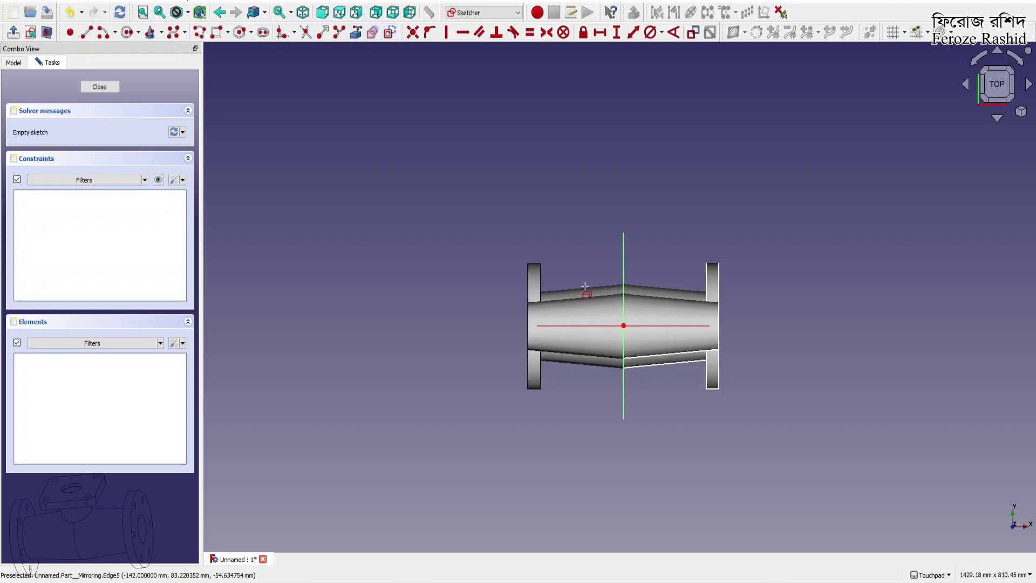
scroll(641, 302, up, 2)
alt+drag(643, 301, 636, 298)
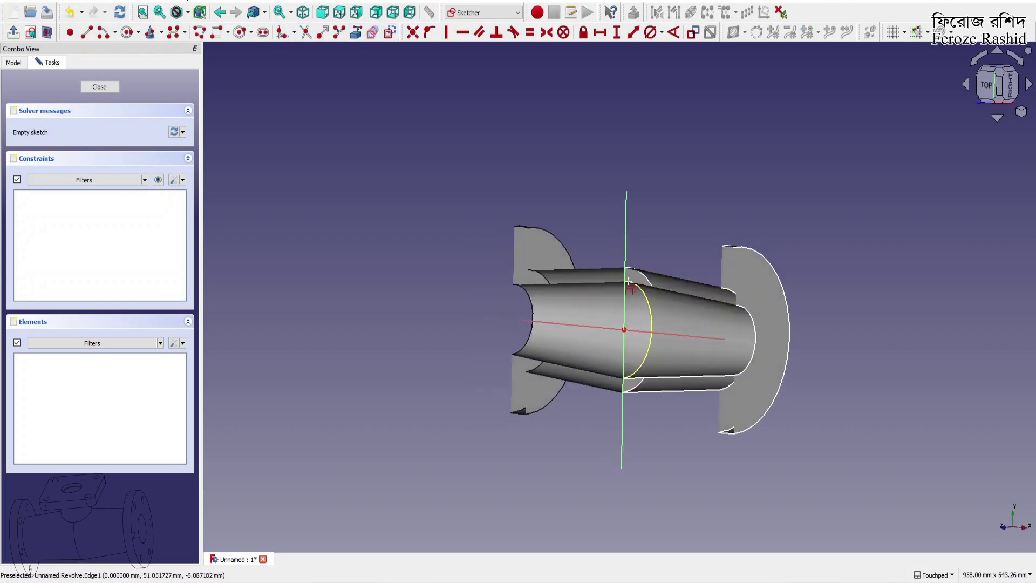
click(651, 321)
click(626, 268)
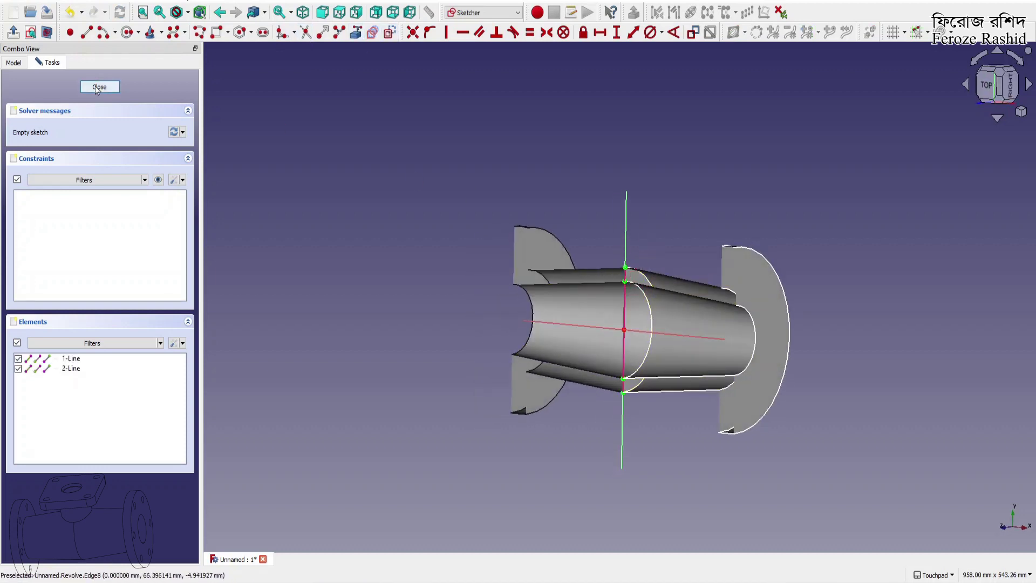
Show the reference drawing image again and return to the top view of the sketch
click(13, 62)
click(58, 87)
key(space)
scroll(631, 297, up, 4)
key(2)
key(Escape)
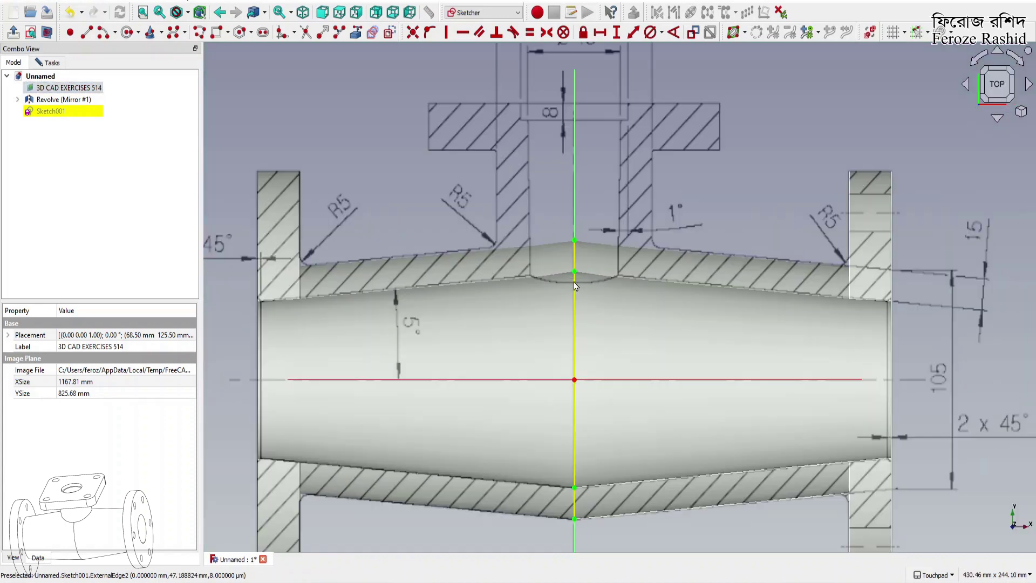
Sketch the branch's right wall as a polyline: the stepped counterbore, an inner wall about 76 mm long and a sloping lower edge
scroll(551, 324, down, 1)
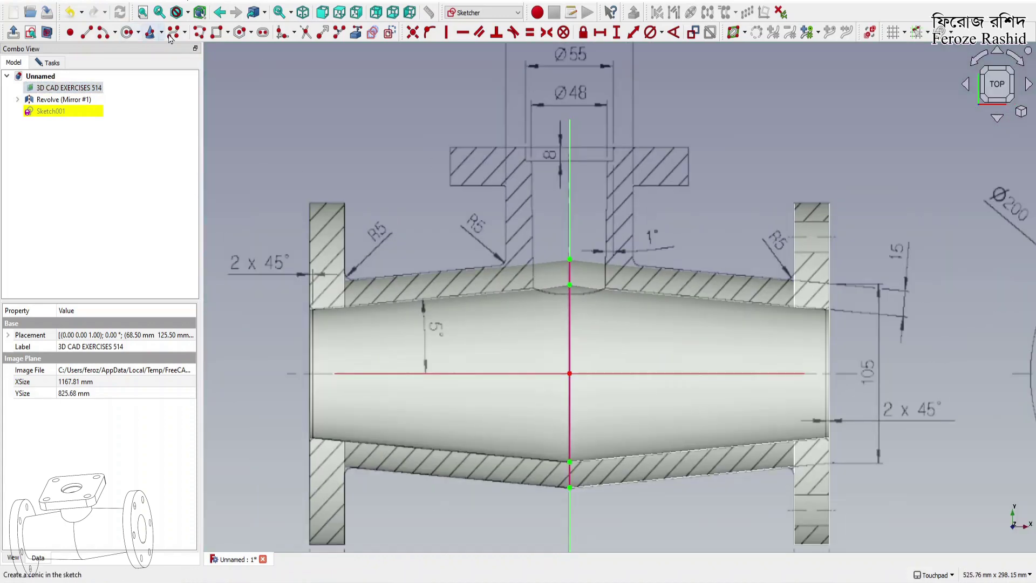
click(199, 32)
scroll(594, 171, up, 3)
click(628, 127)
click(628, 151)
click(617, 151)
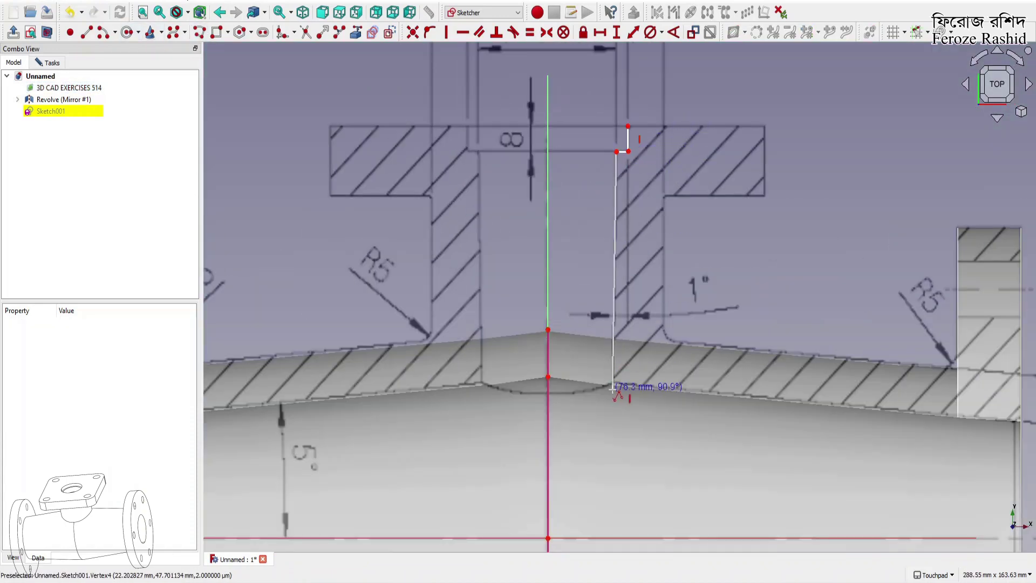
click(617, 389)
click(665, 396)
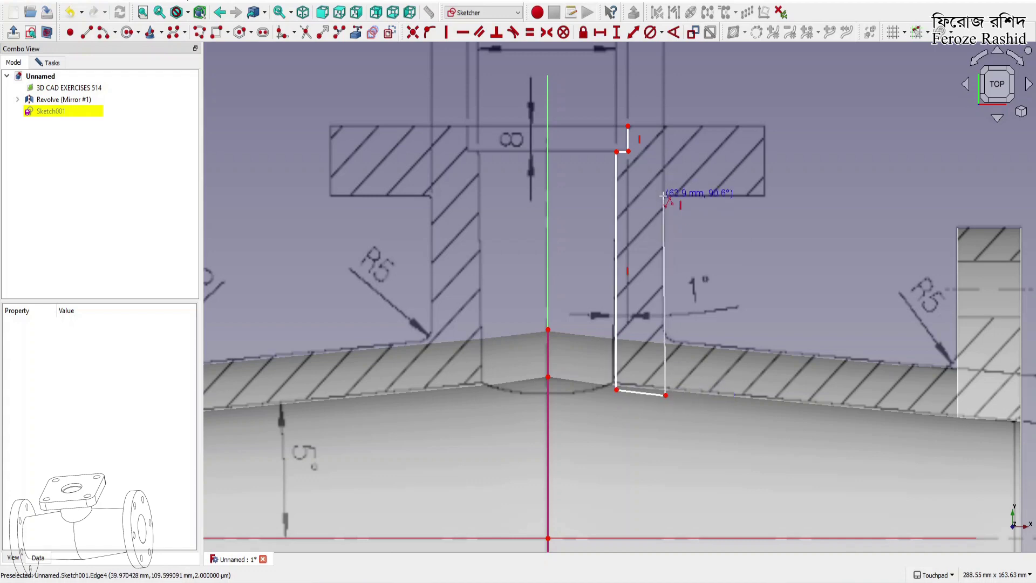
Draw the vertical outer wall up to the branch's top face, remove the extra flange segment and close the profile along the top
click(666, 197)
click(765, 196)
key(Escape)
click(672, 196)
key(Delete)
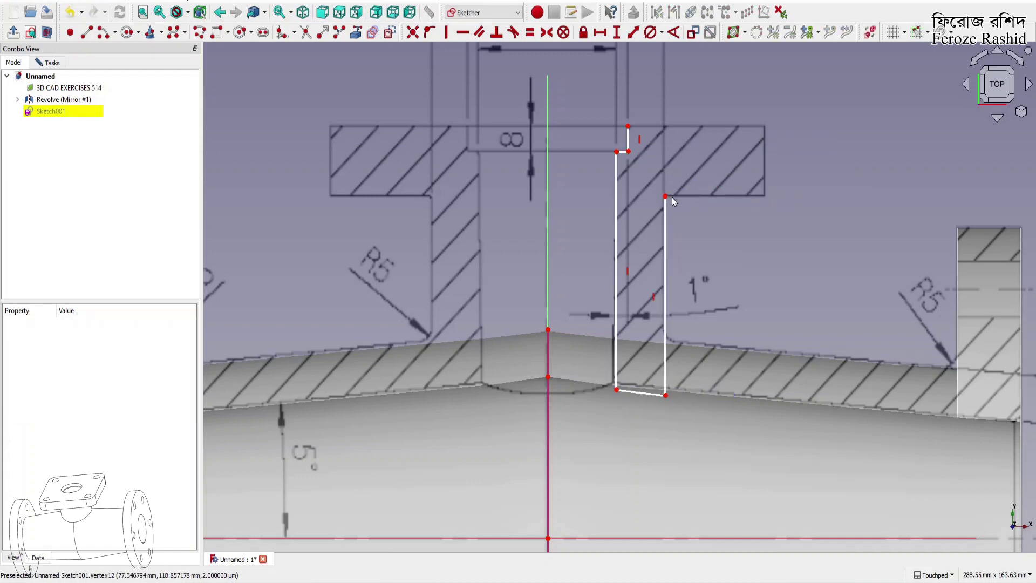
click(666, 127)
click(628, 126)
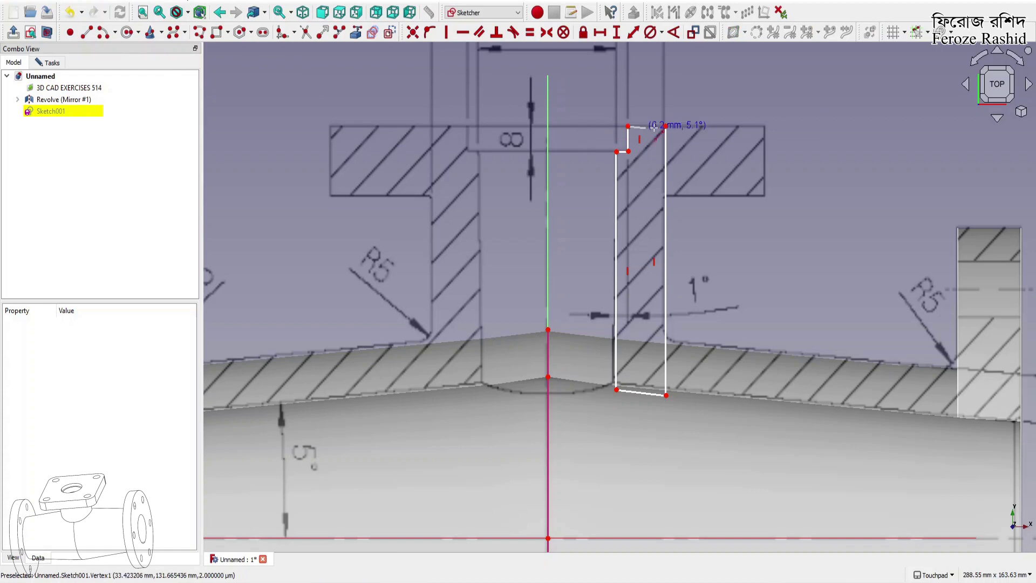
Remove the inner wall's vertical constraint, tilt the line slightly and constrain it at 1° to the counterbore's vertical side
click(612, 250)
key(Delete)
drag(599, 368, 596, 366)
click(598, 247)
click(612, 120)
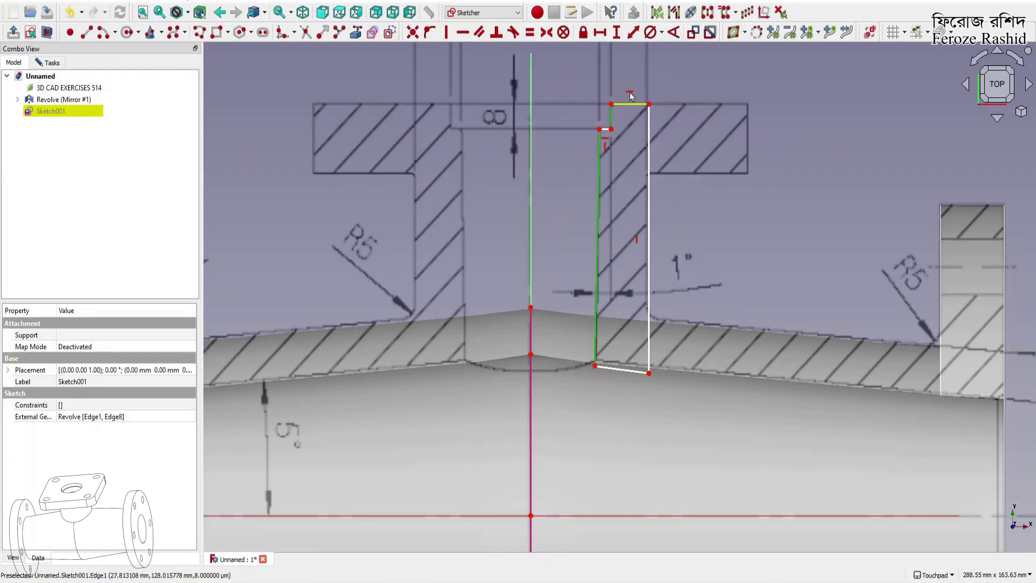
click(674, 33)
key(Return)
Set the horizontal distance from the vertical axis to the inner wall's upper end to 24 mm
scroll(615, 322, down, 2)
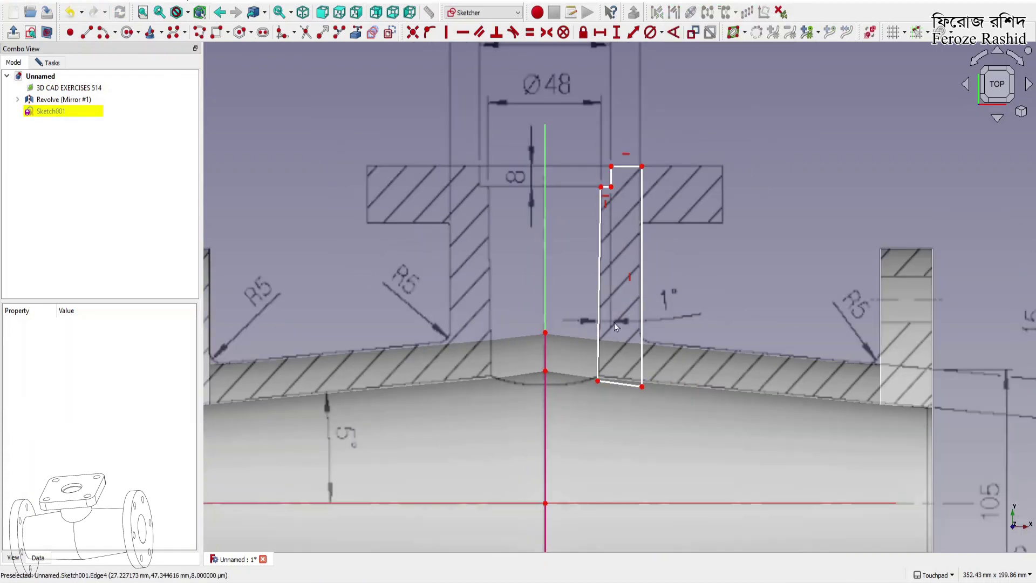
click(599, 195)
click(545, 243)
click(632, 36)
key(Return)
Set the counterbore ledge's length to half the difference between diameters 55 and 48, giving 3.5 mm
scroll(613, 256, down, 1)
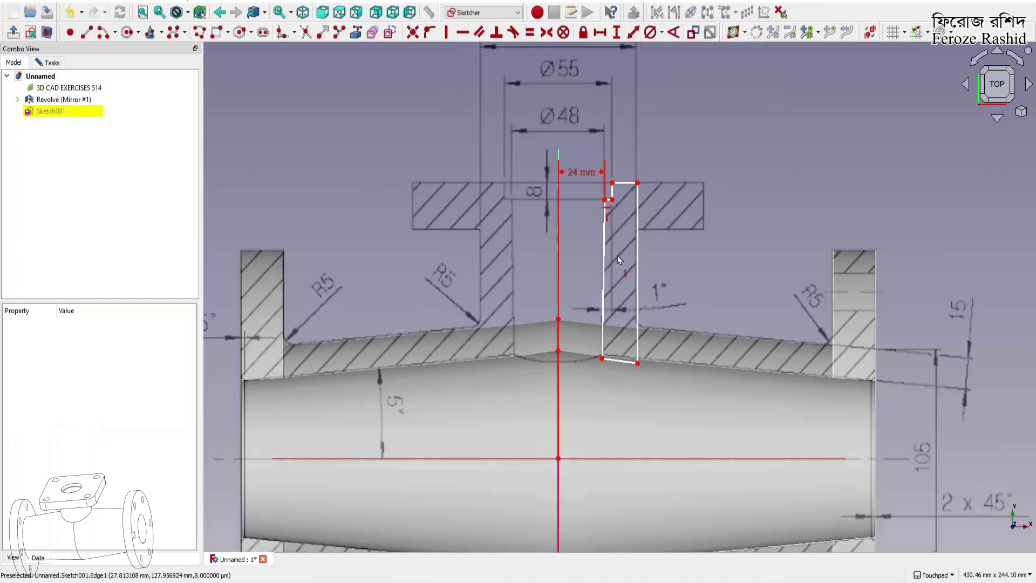
scroll(599, 189, up, 1)
scroll(611, 209, up, 3)
click(616, 216)
scroll(614, 269, down, 2)
text(l)
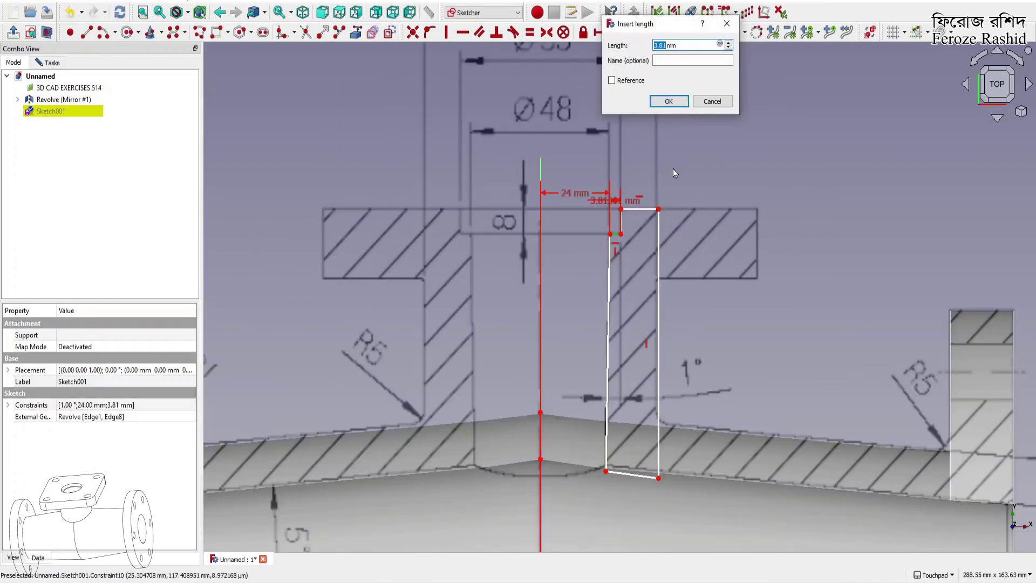
text(55-48/2)
key(Return)
Set the profile's top edge length to (80-55)/2 mm, giving 12.5 mm
scroll(648, 216, down, 2)
scroll(640, 240, up, 1)
click(639, 232)
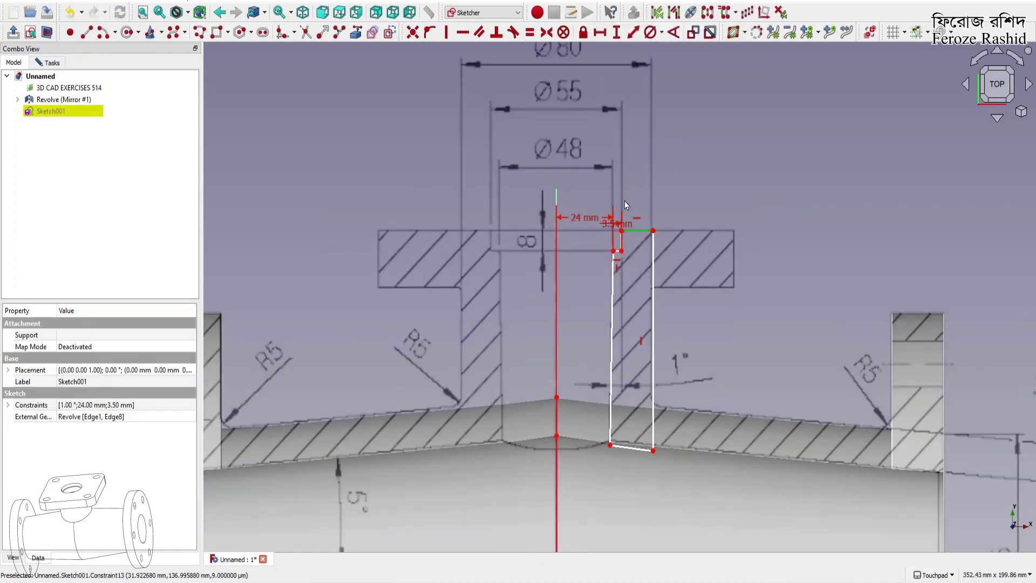
text(l)
text((80-55)/2 mm)
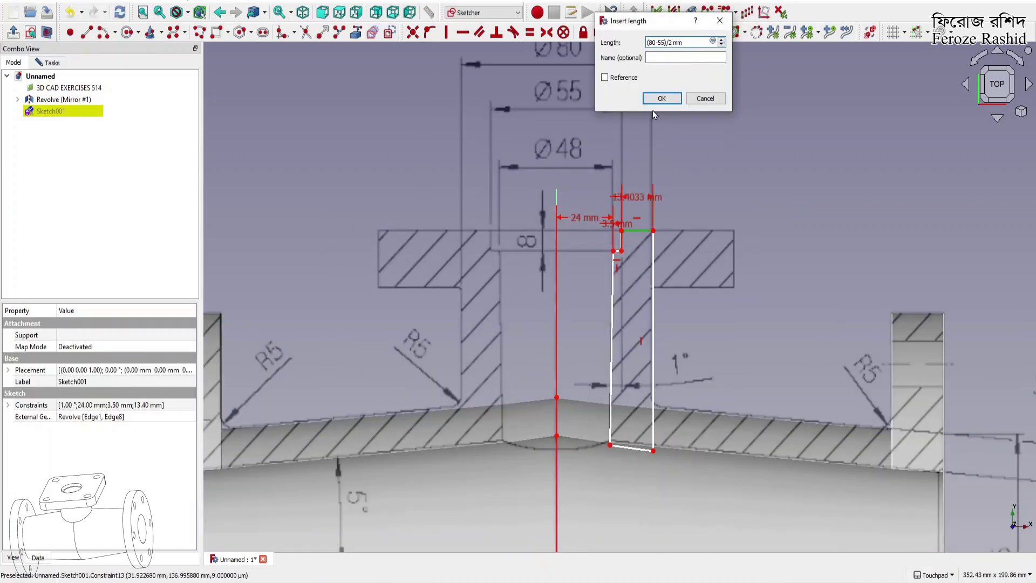
click(661, 99)
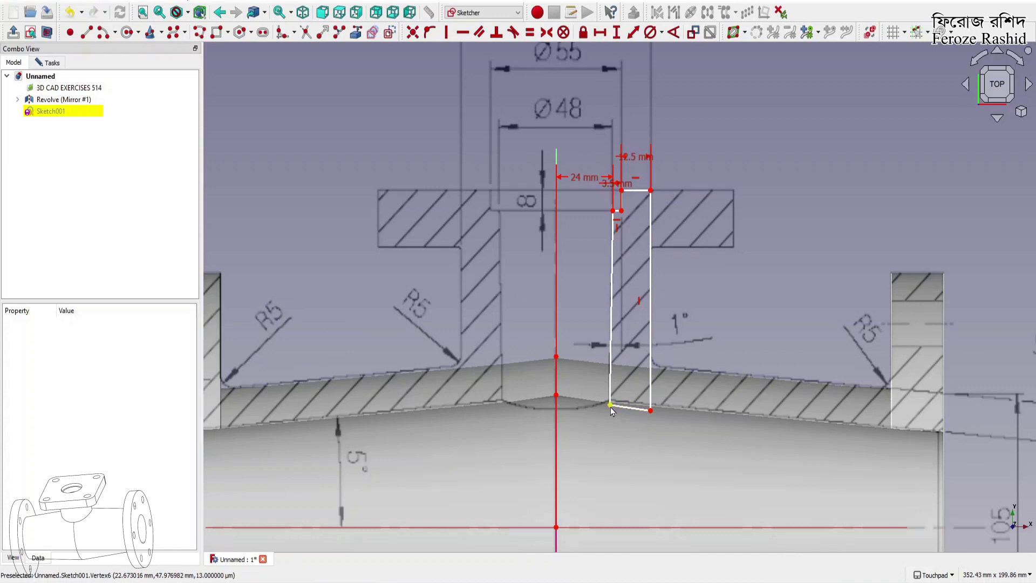
Set the counterbore's vertical depth to 8 mm between the ledge and the profile's top edge
scroll(610, 407, down, 1)
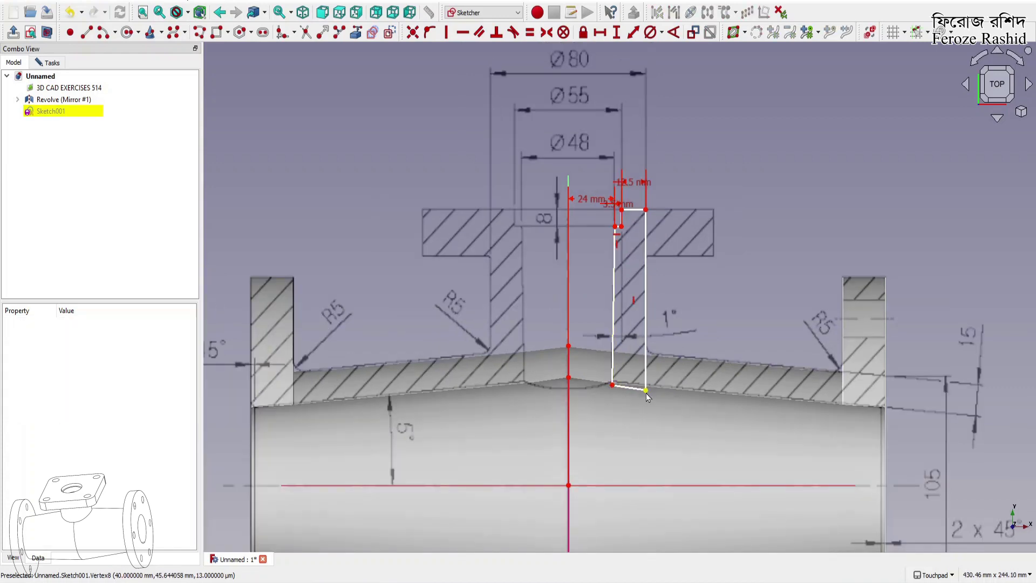
scroll(620, 213, up, 3)
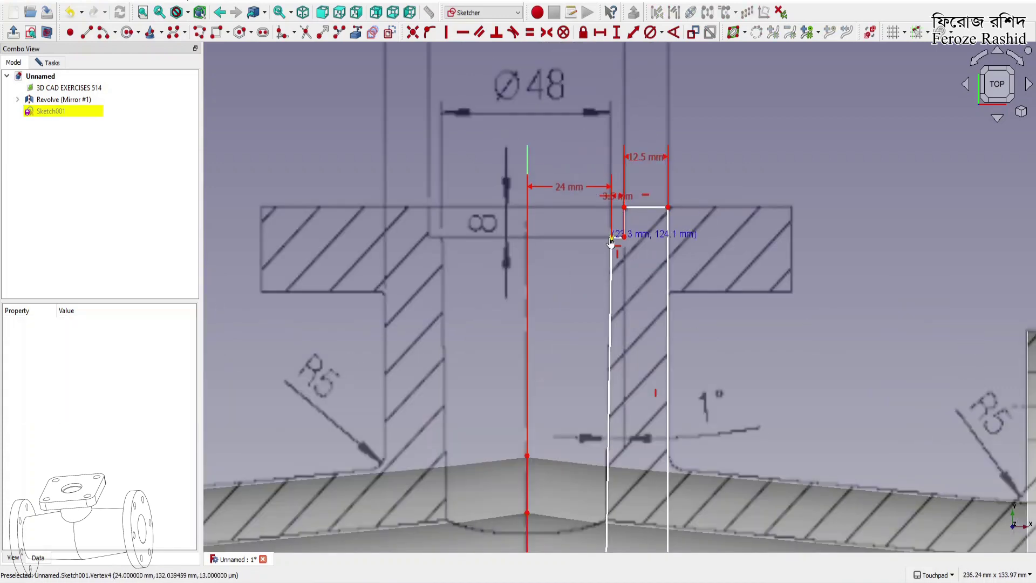
scroll(593, 223, down, 2)
click(595, 227)
click(604, 208)
click(616, 32)
text(8)
key(Return)
Set the vertical distance from the sketch origin to the branch profile's top edge to 132 mm
scroll(652, 154, down, 8)
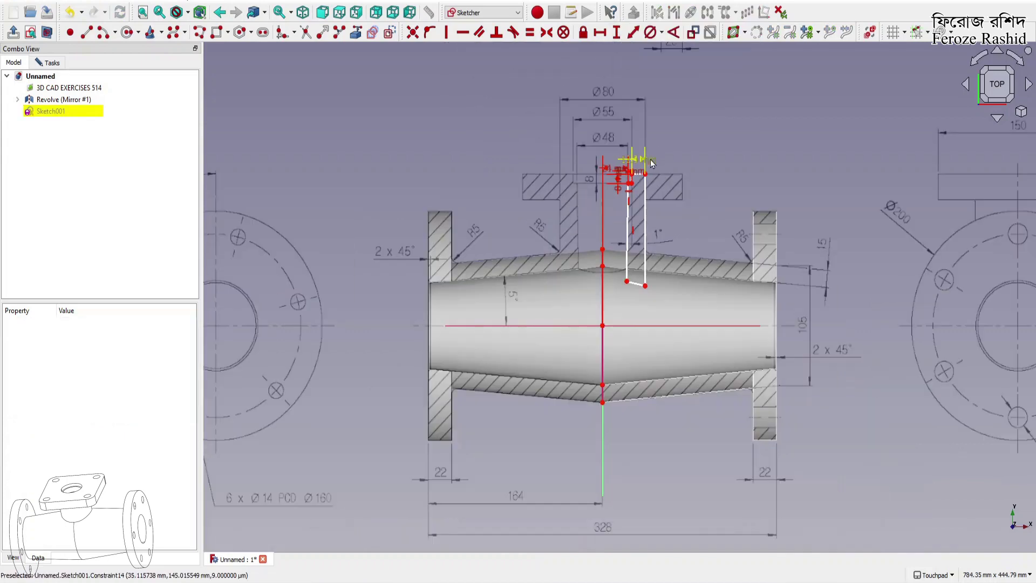
scroll(844, 239, up, 3)
click(450, 300)
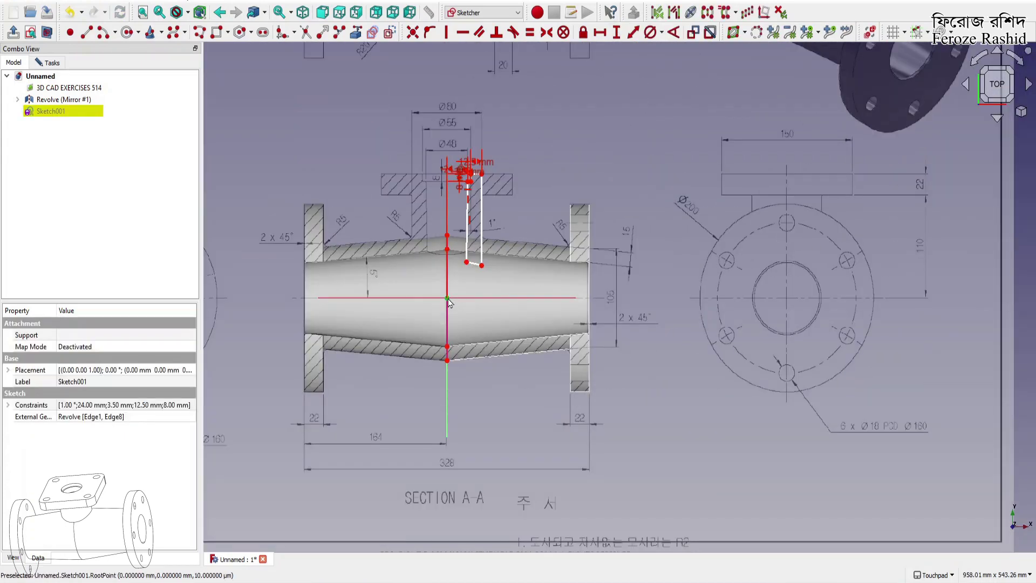
scroll(489, 172, up, 6)
click(430, 178)
click(617, 32)
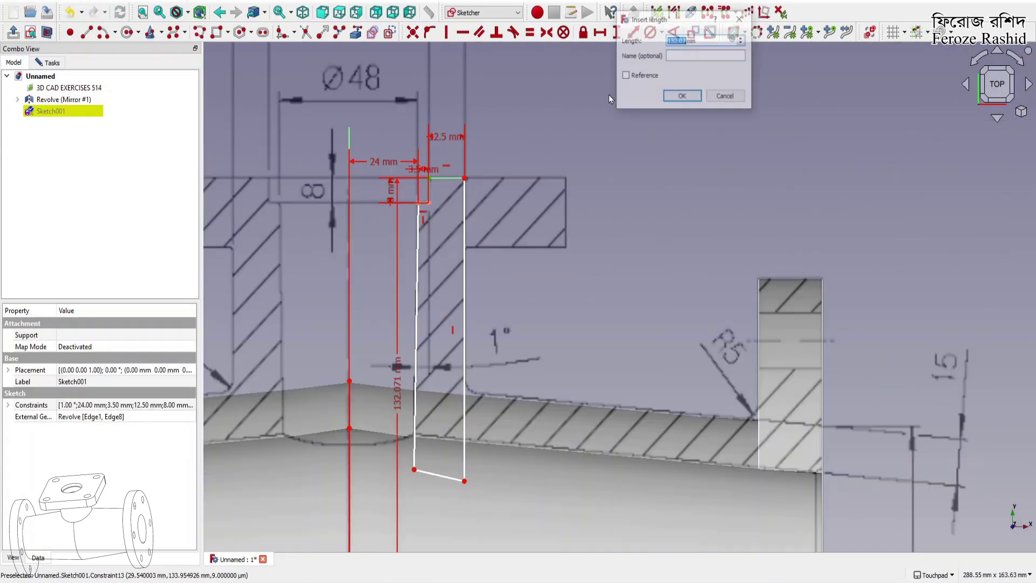
text(110+2)
key(Return)
Set the inner wall's lower end 35 mm above the origin and constrain the profile's lower edge horizontal
scroll(449, 240, down, 3)
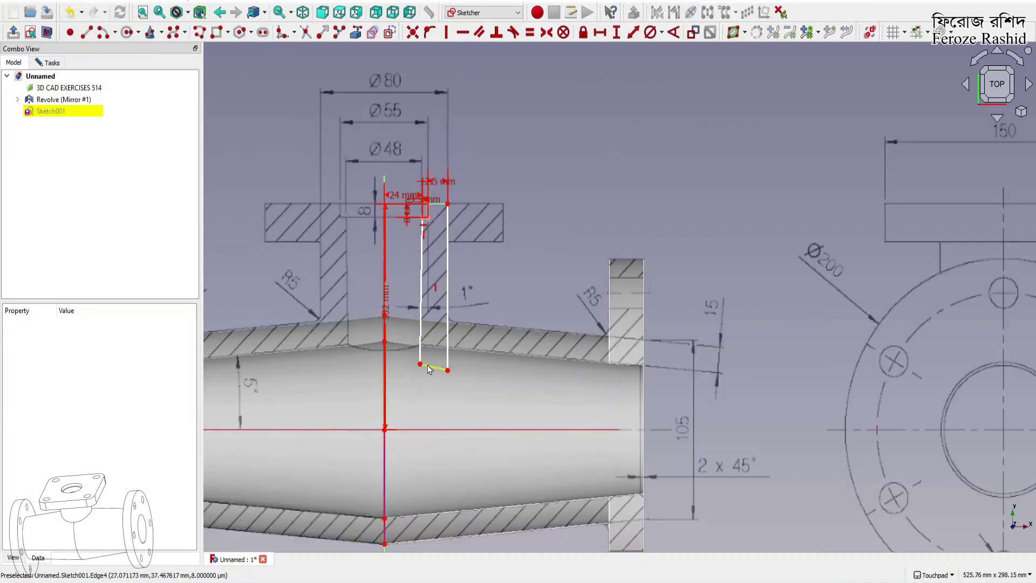
click(385, 432)
click(616, 33)
text(35)
key(Return)
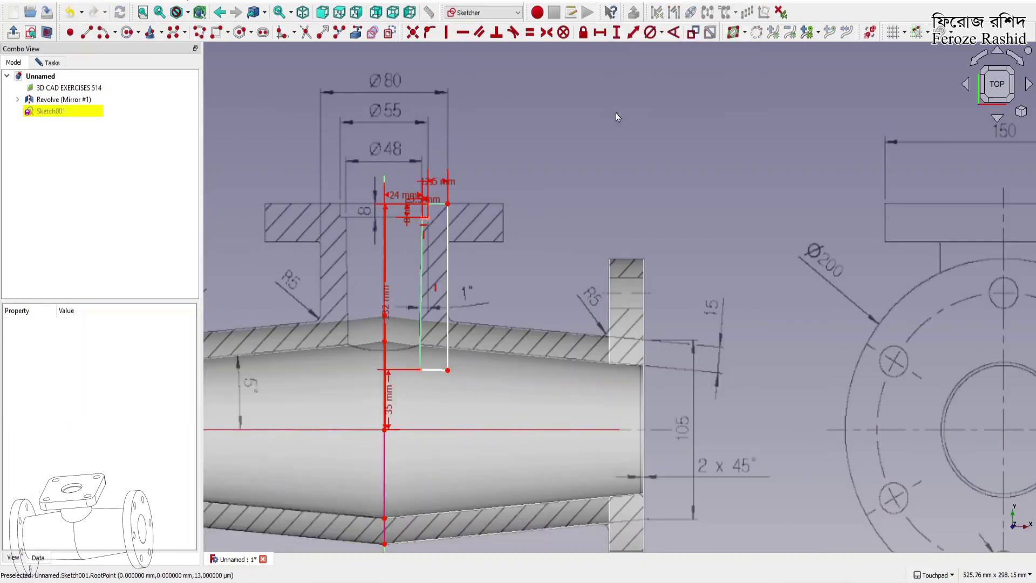
click(442, 371)
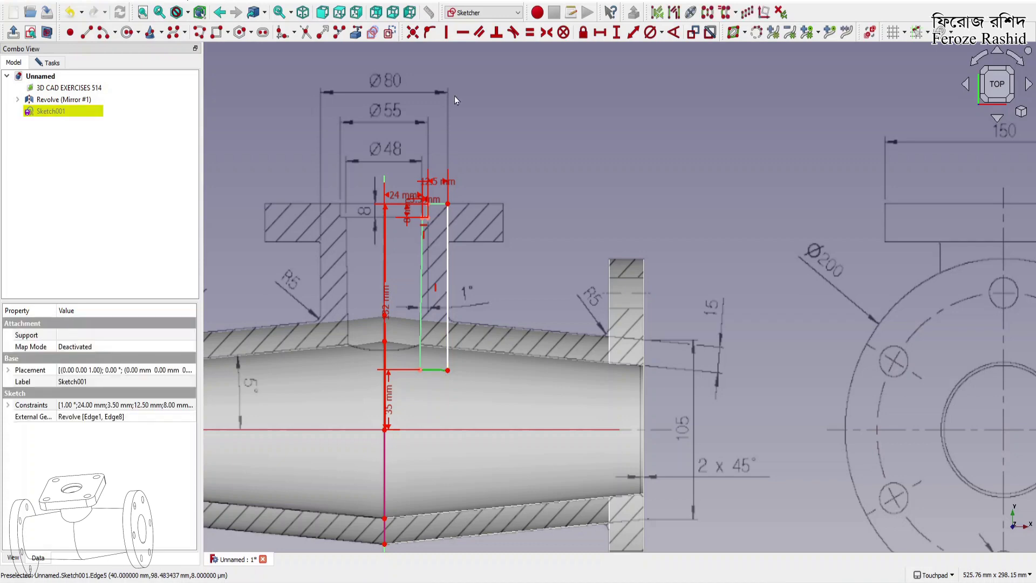
click(462, 34)
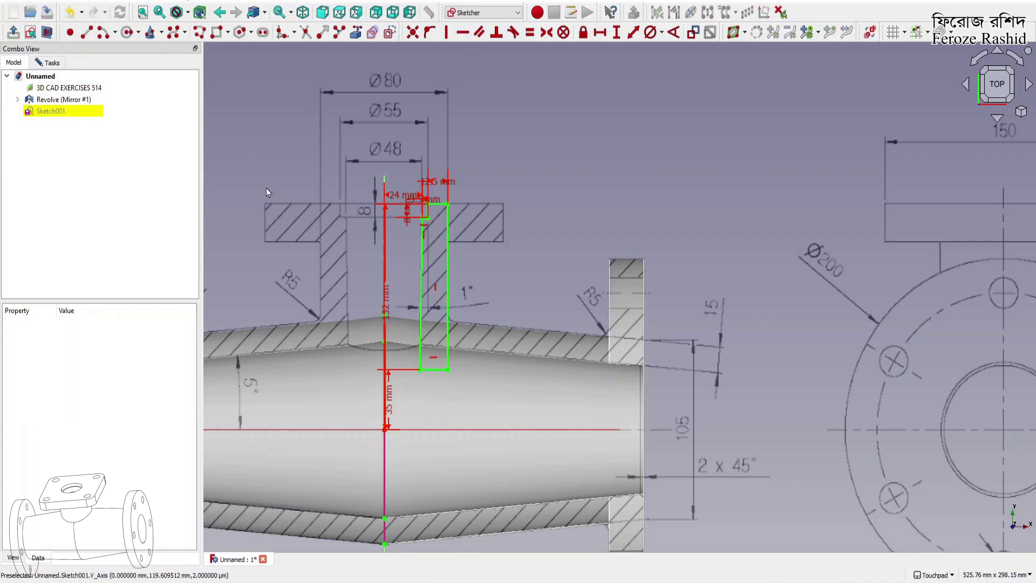
Close the branch sketch and revolve it 360° about the Y axis as a solid
click(62, 64)
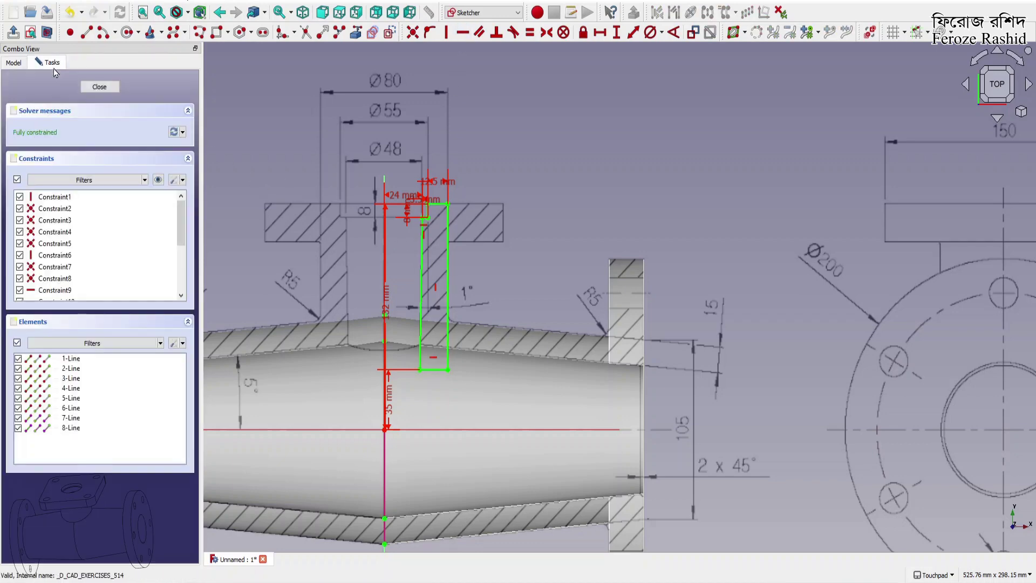
click(98, 88)
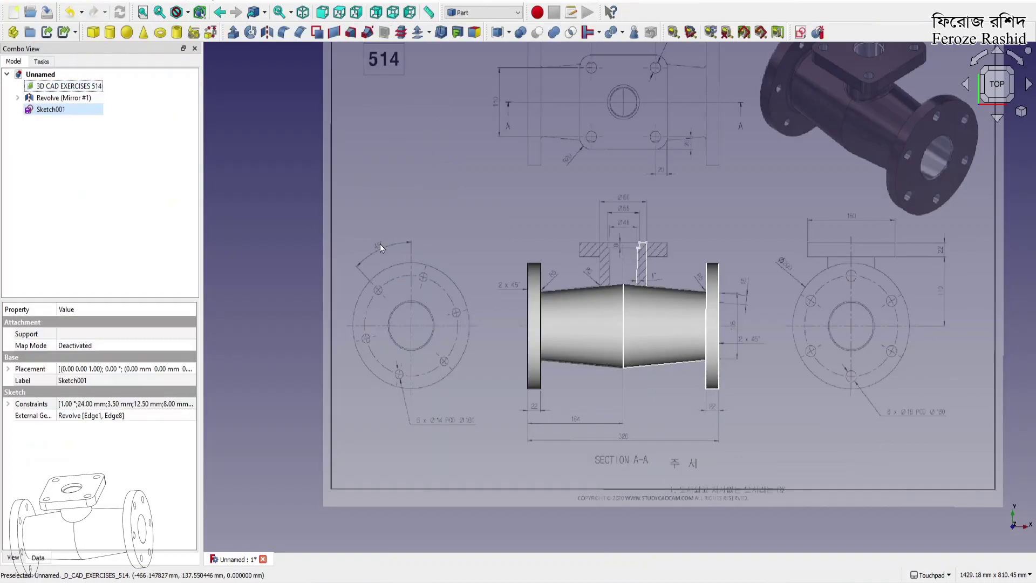
scroll(609, 243, up, 3)
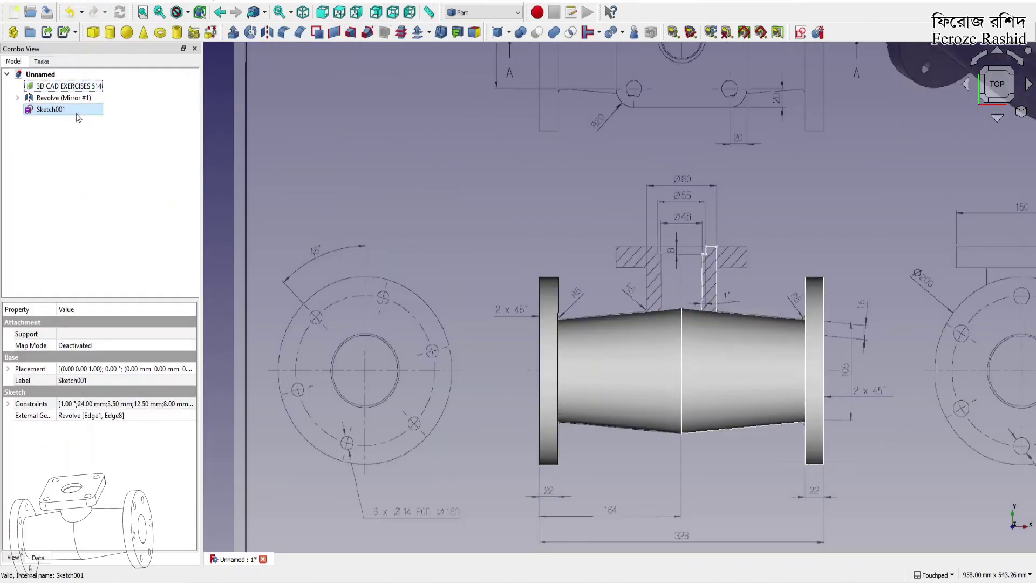
click(251, 32)
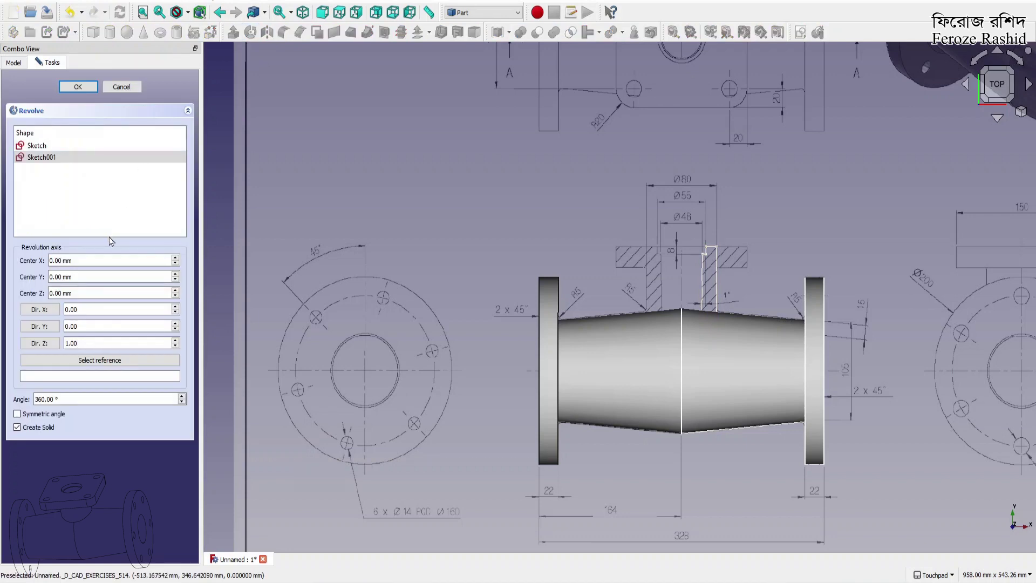
click(39, 327)
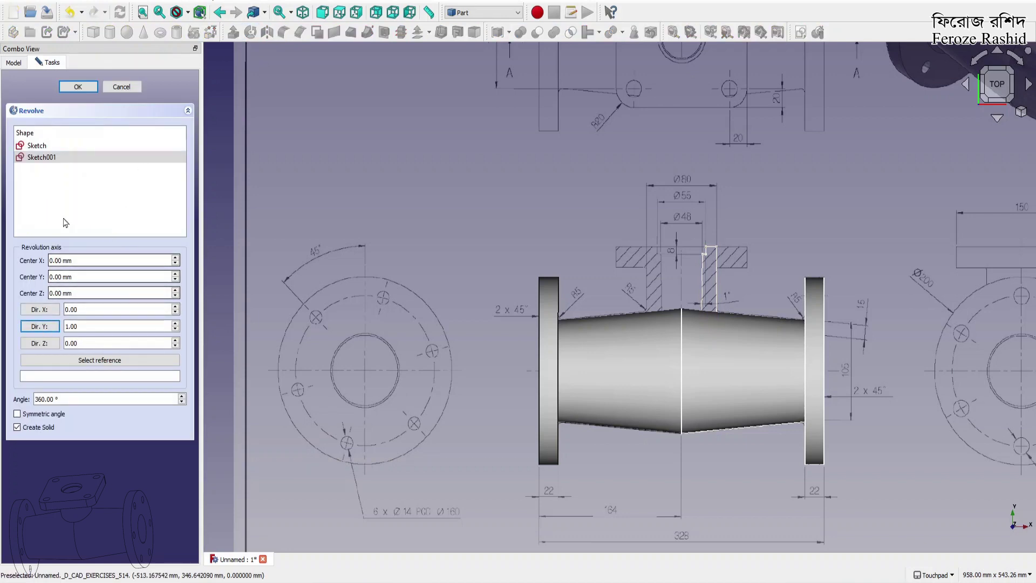
click(79, 87)
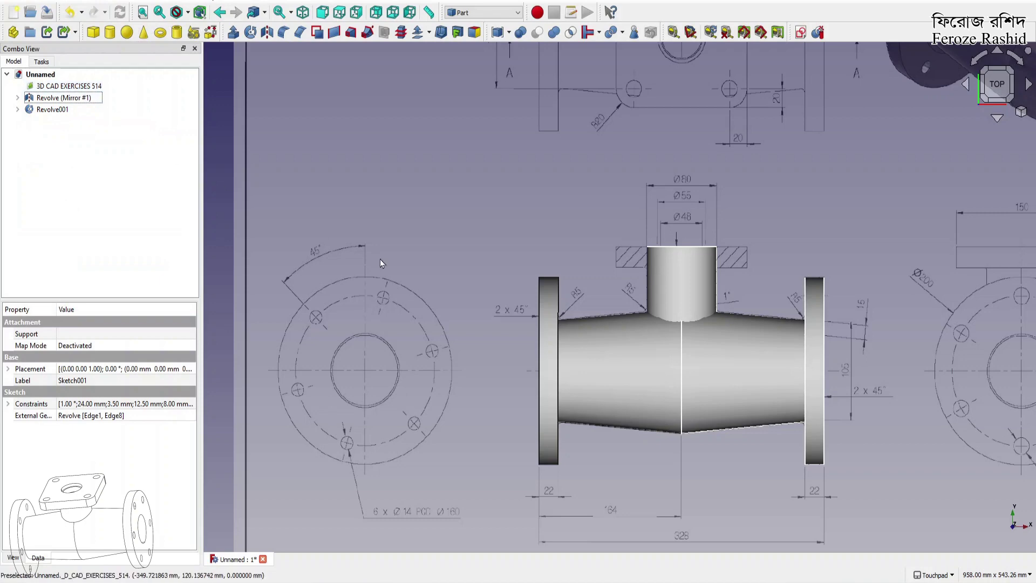
Fuse the main body's revolved half and its mirrored half into one shape with a union
middle_drag(715, 274, 676, 302)
click(702, 387)
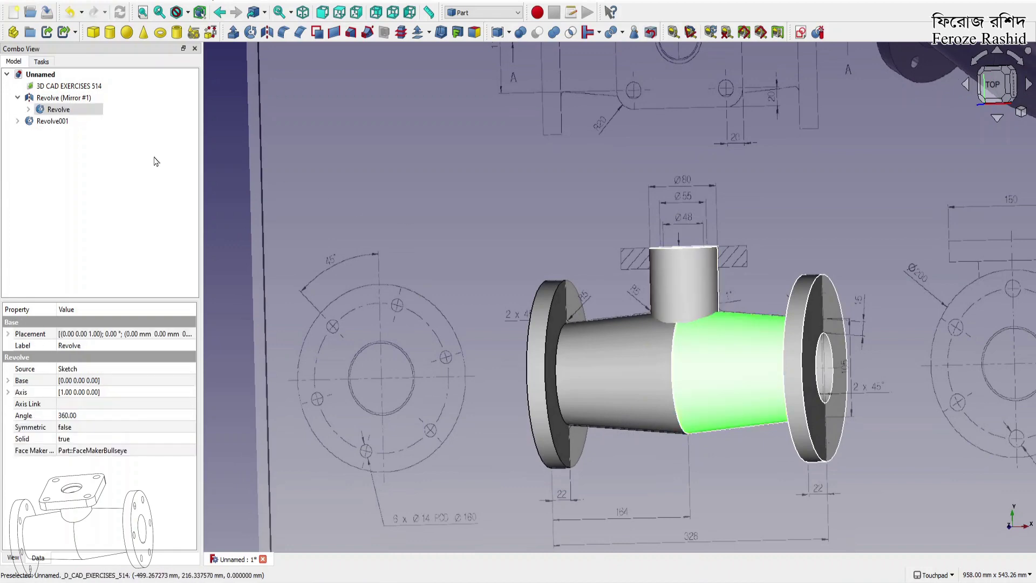
click(63, 97)
click(58, 109)
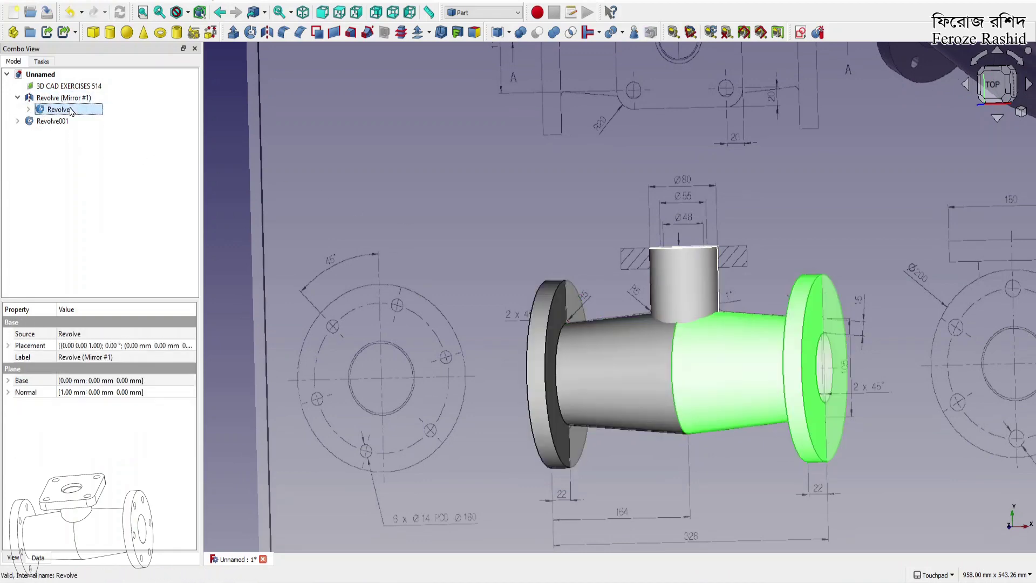
click(63, 98)
ctrl+click(58, 109)
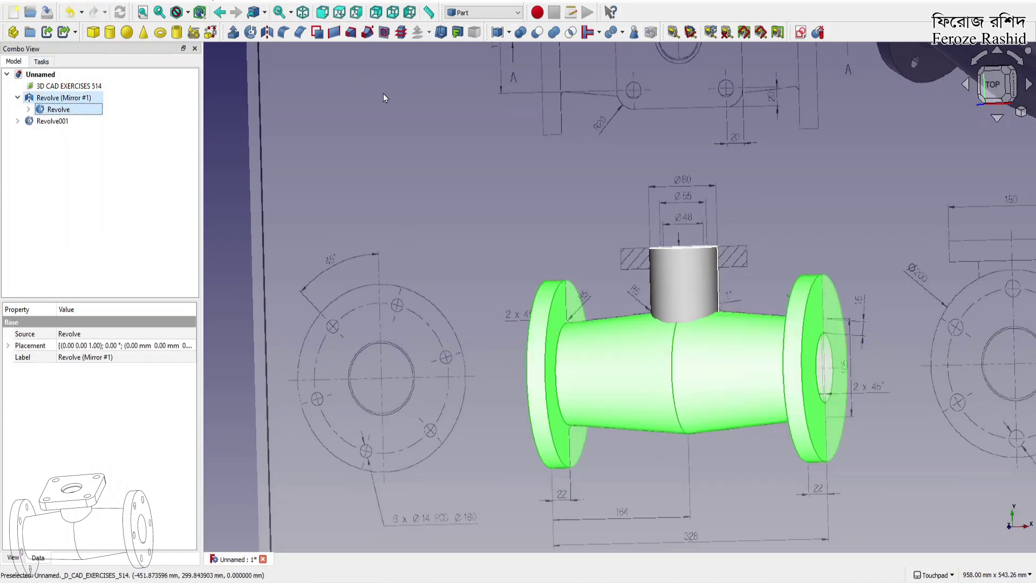
click(553, 34)
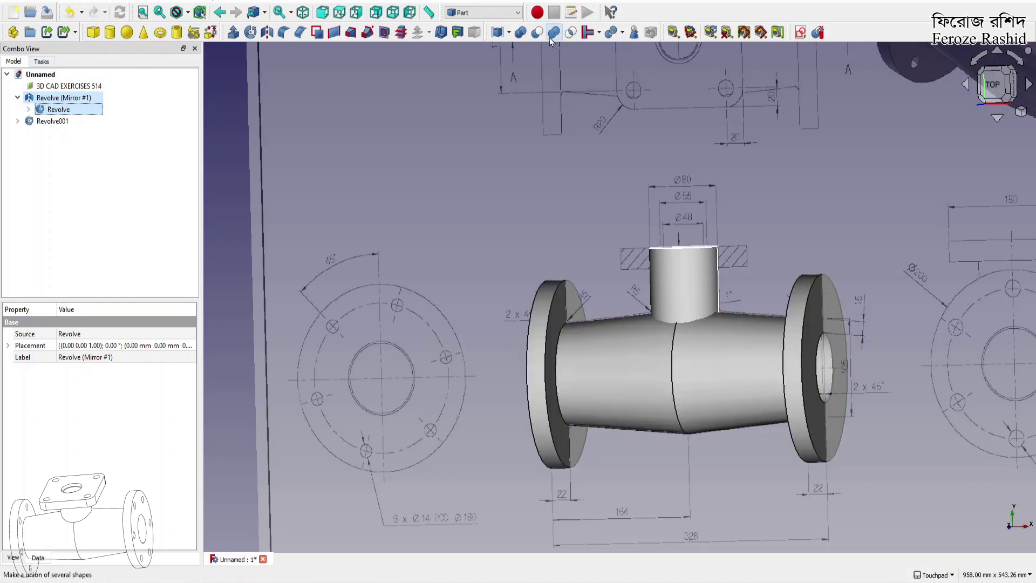
Join the revolved branch and the fused main body using Connect objects so their interiors open into each other
click(45, 109)
ctrl+click(49, 99)
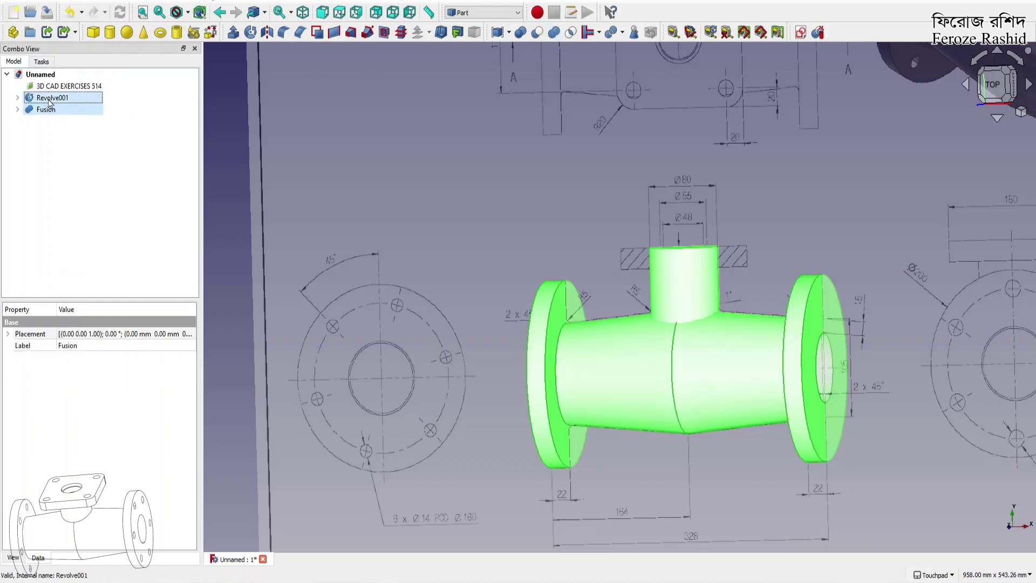
click(50, 121)
click(52, 98)
ctrl+click(46, 109)
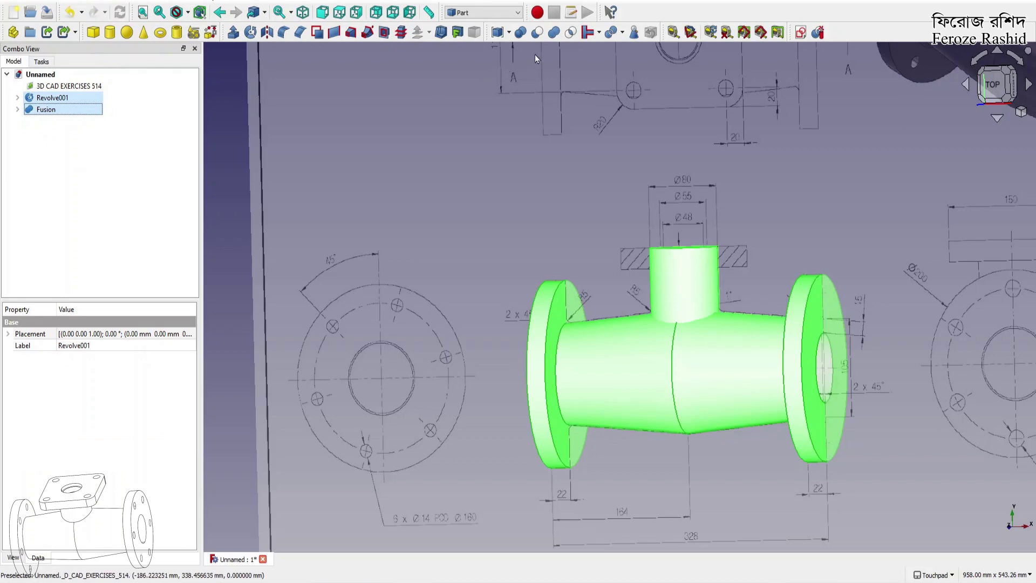
click(588, 34)
Change the drawing 514 image plane from the XY plane to the XZ plane
mouse_move(780, 338)
shift+mouse_down()
mouse_move(650, 283)
mouse_move(602, 320)
mouse_move(578, 301)
mouse_move(613, 300)
mouse_move(772, 374)
shift+mouse_up()
scroll(727, 255, up, 3)
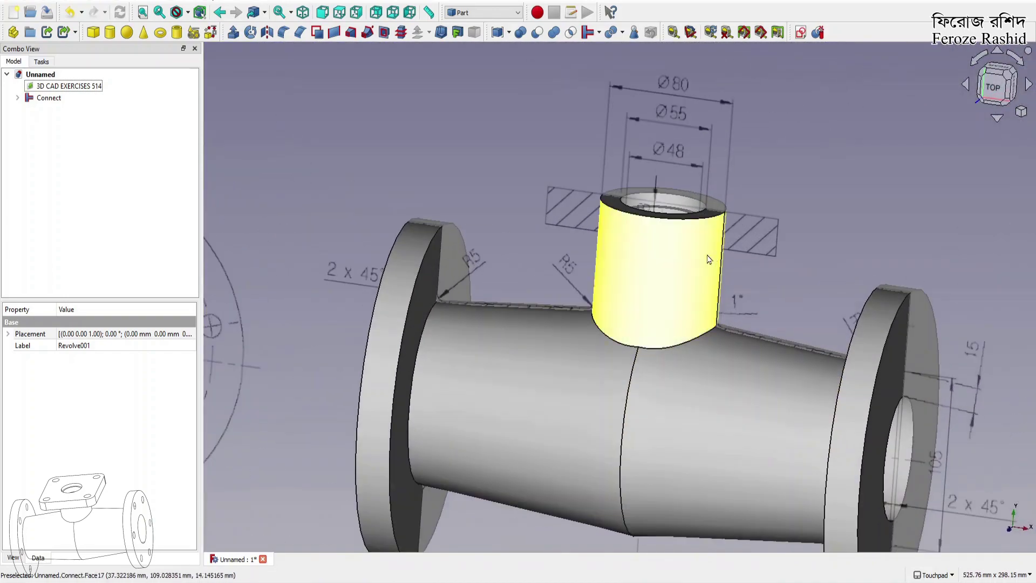
scroll(686, 231, down, 5)
double_click(81, 87)
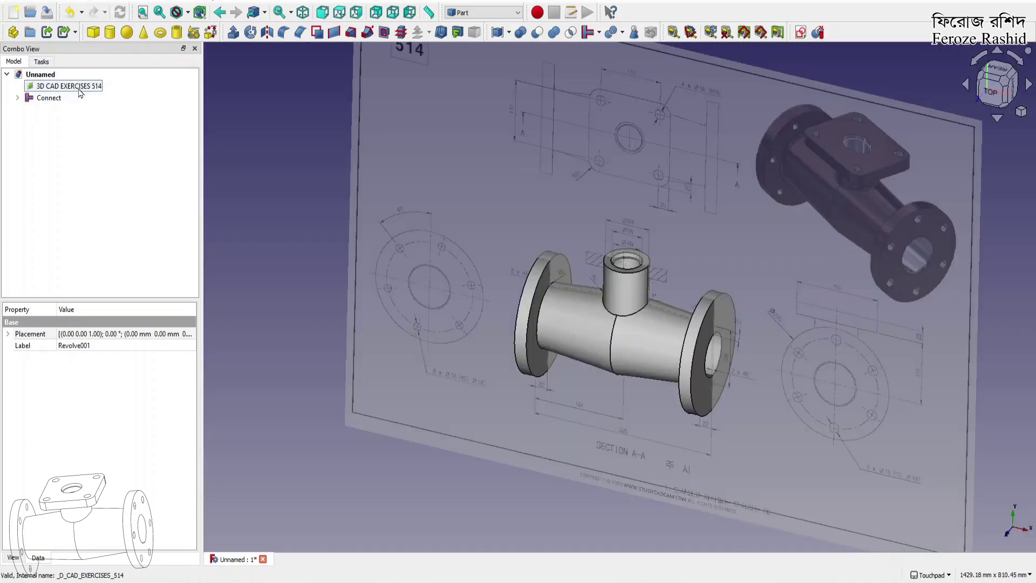
click(43, 157)
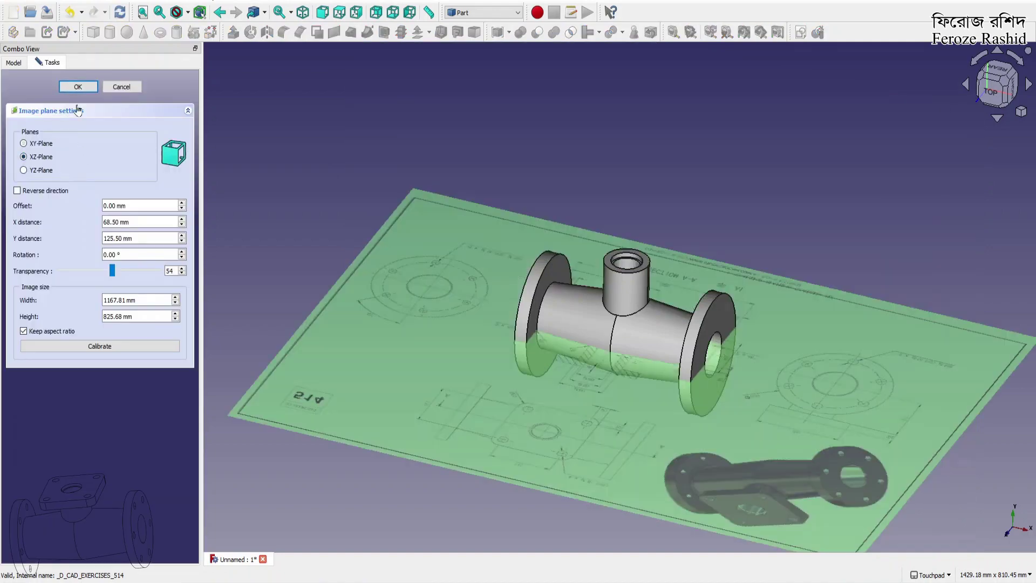
click(78, 87)
Reverse the direction of the drawing image so it faces the branch side of the fitting
mouse_move(481, 291)
alt+mouse_down()
mouse_move(497, 380)
mouse_move(463, 250)
mouse_move(497, 224)
mouse_move(535, 148)
mouse_move(571, 129)
mouse_move(576, 139)
alt+mouse_up()
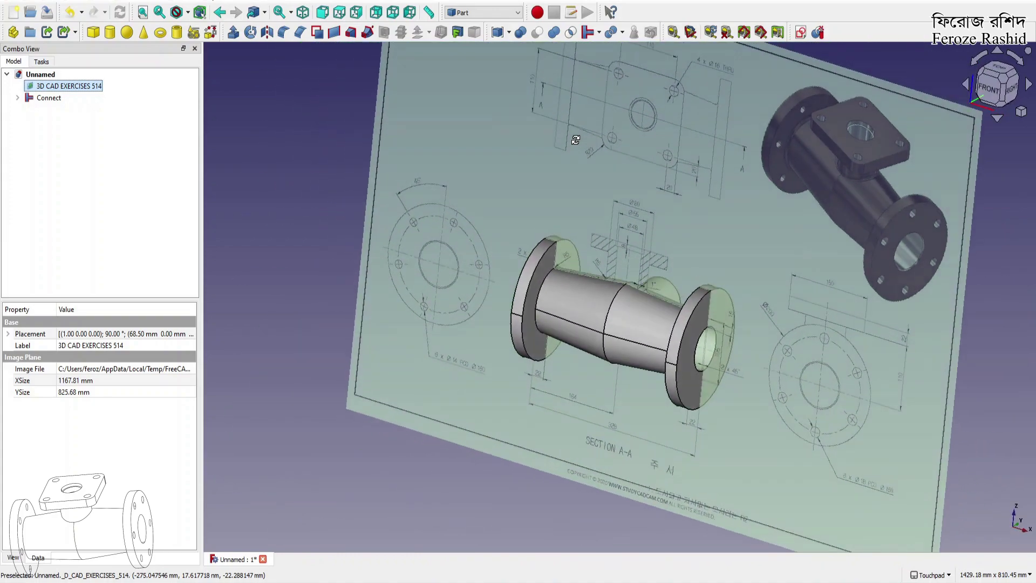
scroll(547, 270, down, 2)
alt+drag(547, 270, 536, 452)
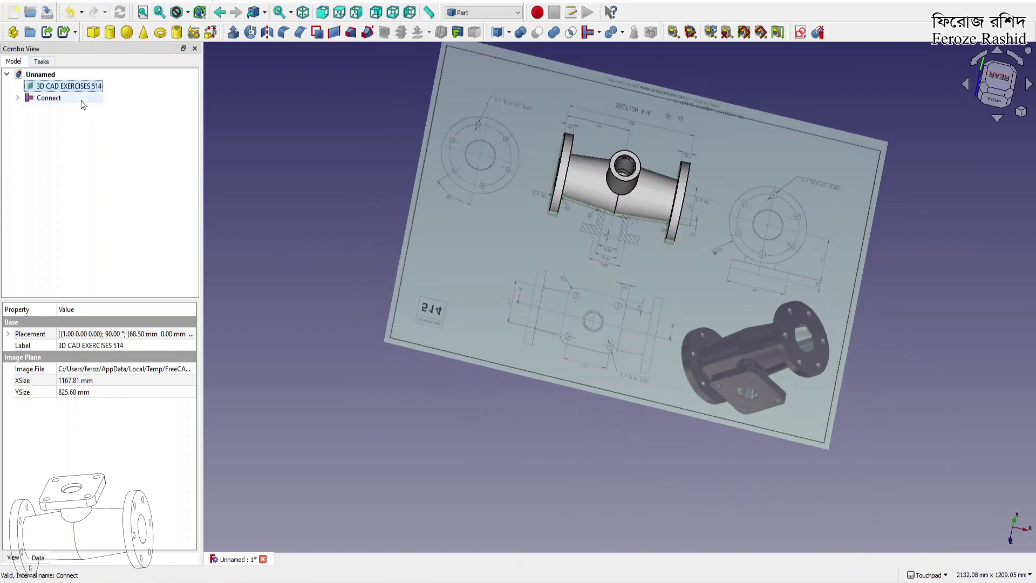
double_click(65, 87)
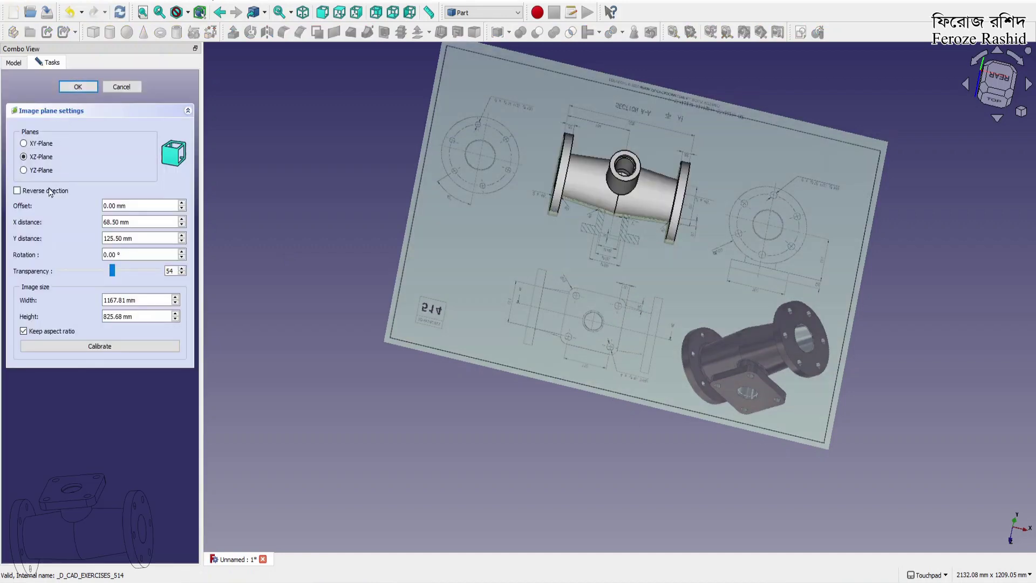
click(17, 190)
click(78, 87)
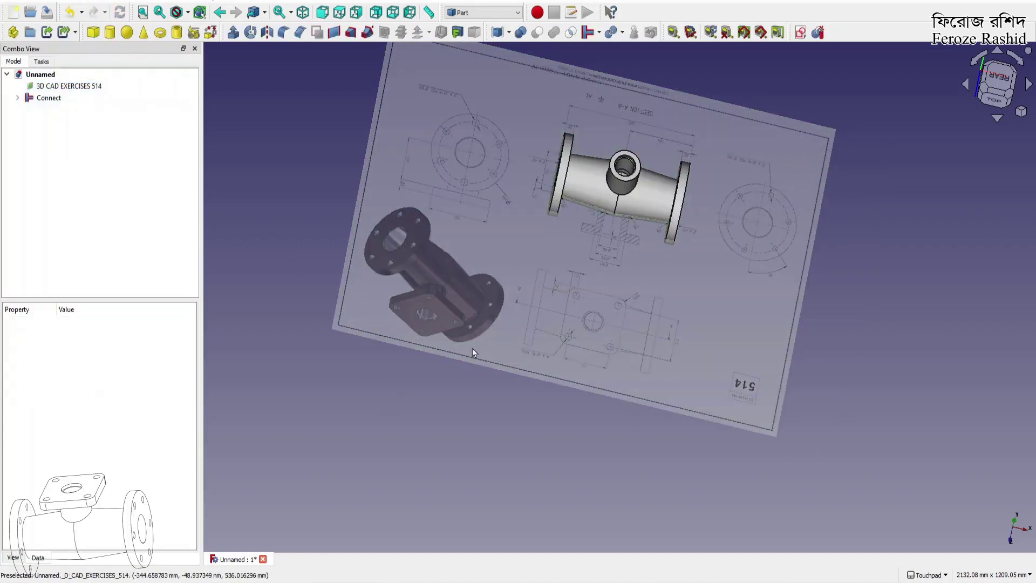
Transform the drawing image down along Z to -229.5 mm so the plan view lines up with the fitting body and branch
mouse_move(471, 348)
alt+mouse_down()
mouse_move(597, 253)
mouse_move(691, 340)
mouse_move(833, 250)
mouse_move(867, 182)
mouse_move(818, 99)
mouse_move(558, 105)
mouse_move(527, 217)
mouse_move(446, 284)
mouse_move(532, 291)
mouse_move(539, 262)
alt+mouse_up()
mouse_move(682, 383)
alt+mouse_down()
mouse_move(435, 354)
mouse_move(847, 353)
mouse_move(650, 412)
mouse_move(724, 271)
mouse_move(675, 342)
mouse_move(632, 363)
alt+mouse_up()
scroll(711, 288, up, 3)
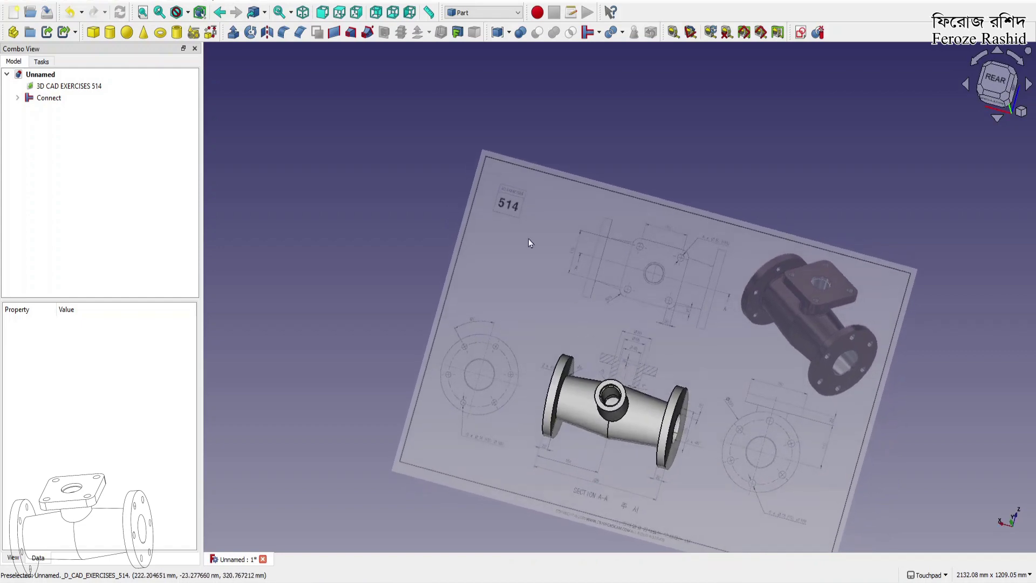
right_click(51, 86)
click(68, 104)
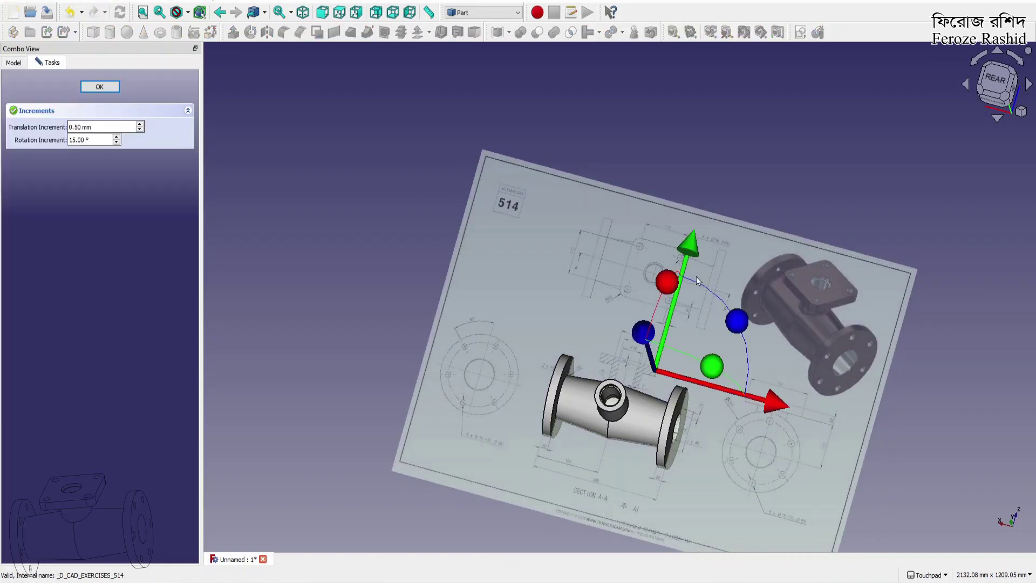
drag(695, 254, 633, 384)
click(989, 89)
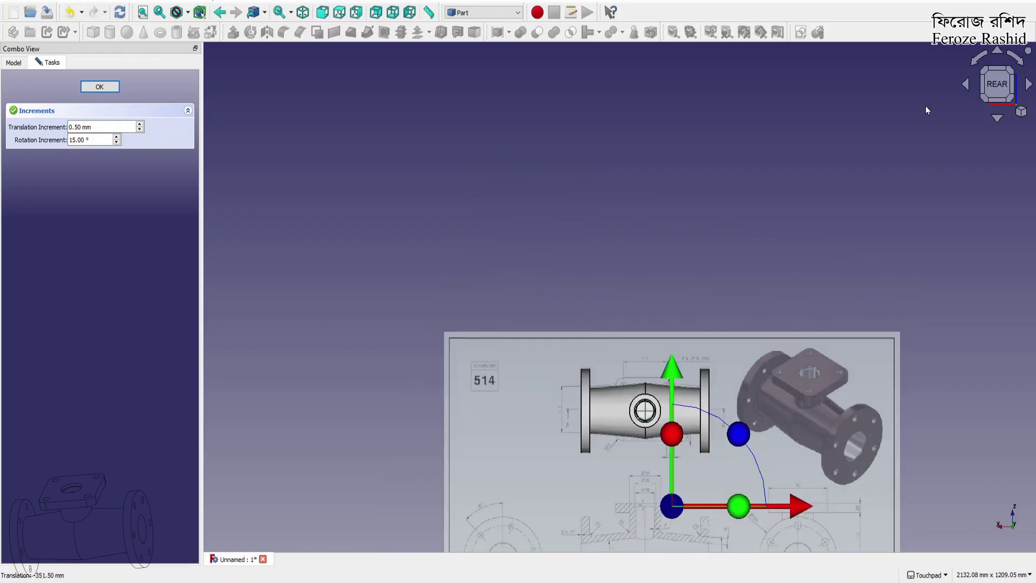
scroll(621, 453, up, 3)
scroll(588, 185, down, 2)
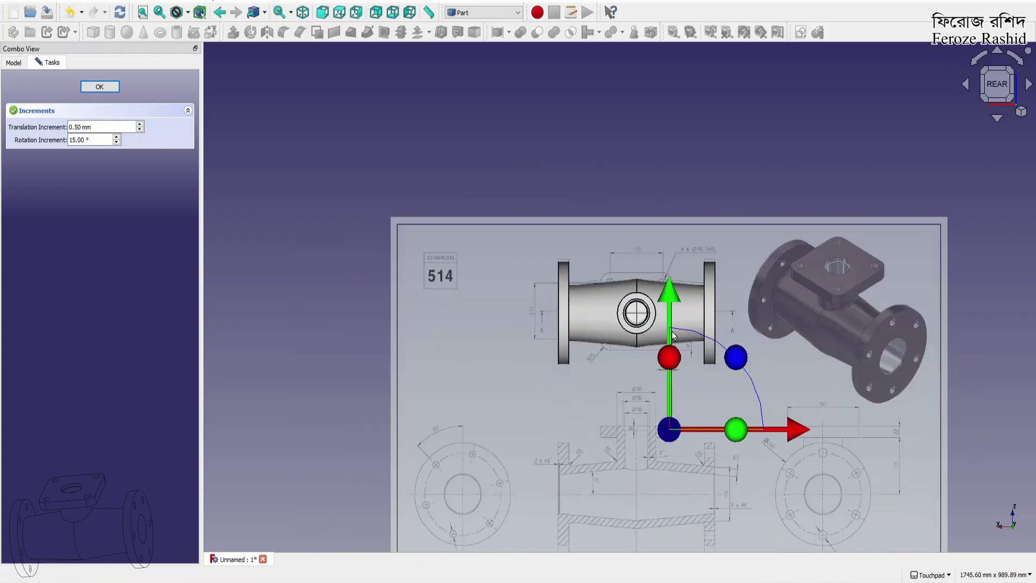
scroll(673, 336, up, 1)
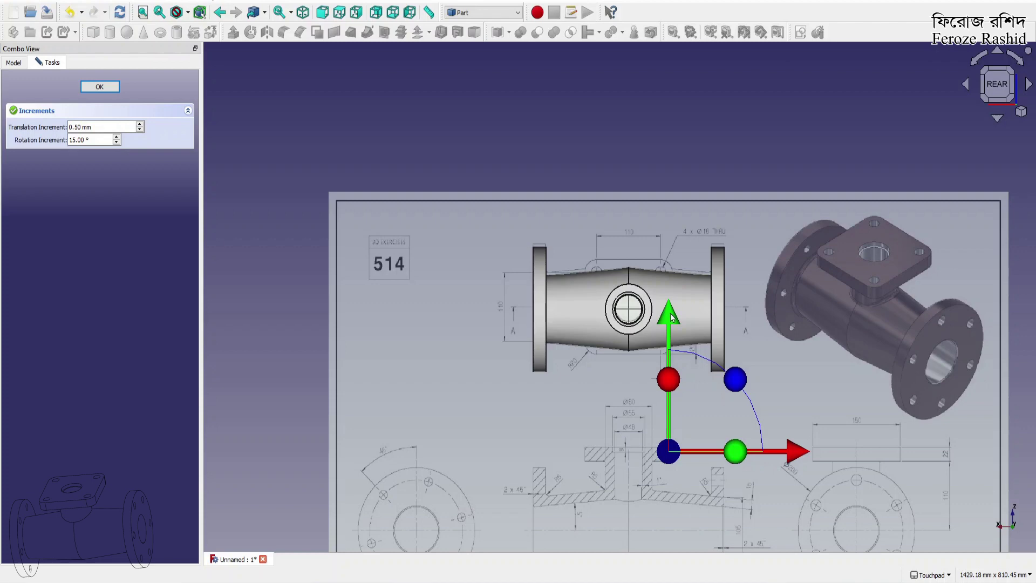
drag(672, 317, 672, 320)
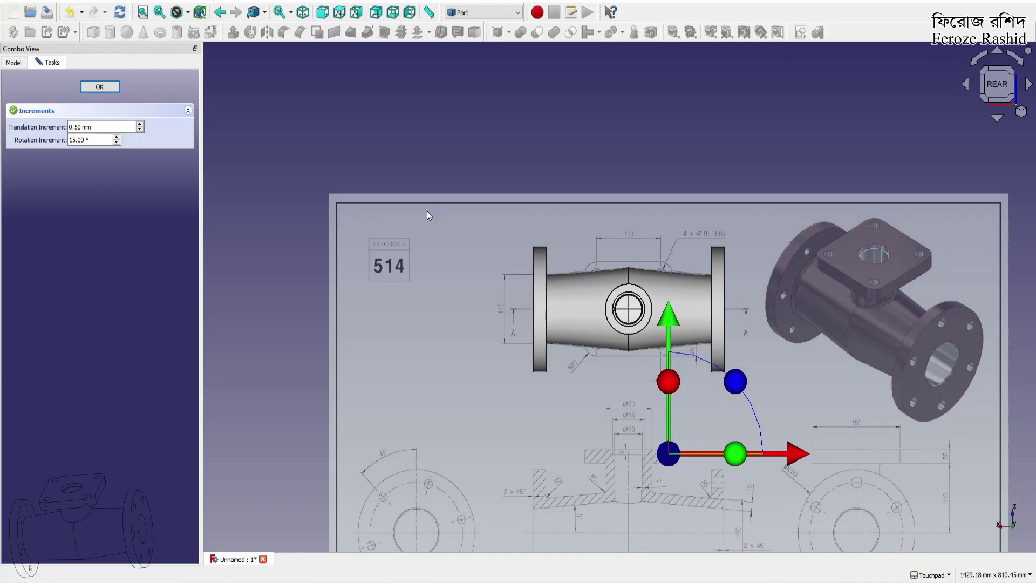
click(105, 88)
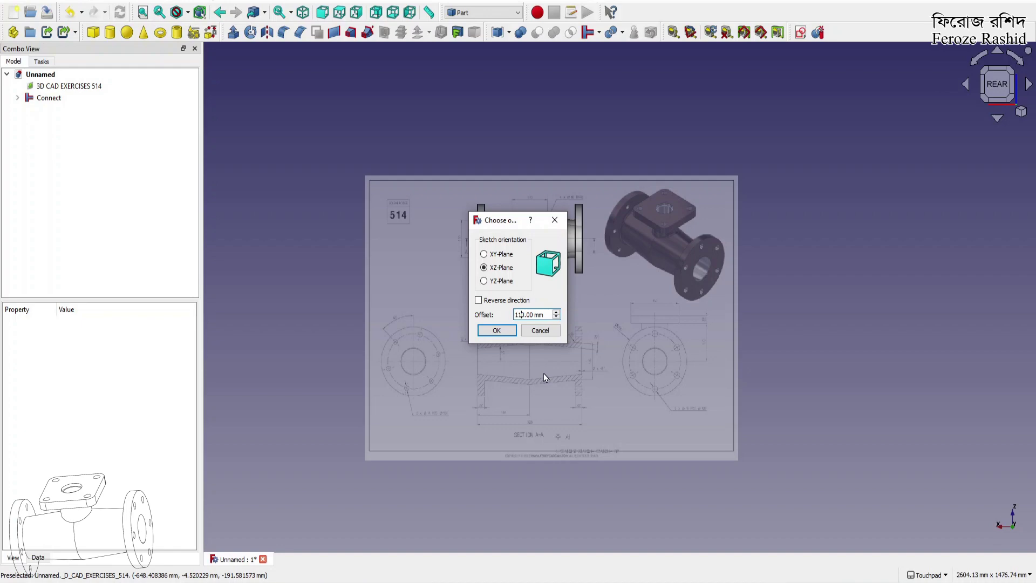
Create a sketch on the XZ plane with a 110 mm offset, and move the drawing image beyond the branch's end to Y 133.5 mm
click(504, 331)
scroll(737, 233, up, 4)
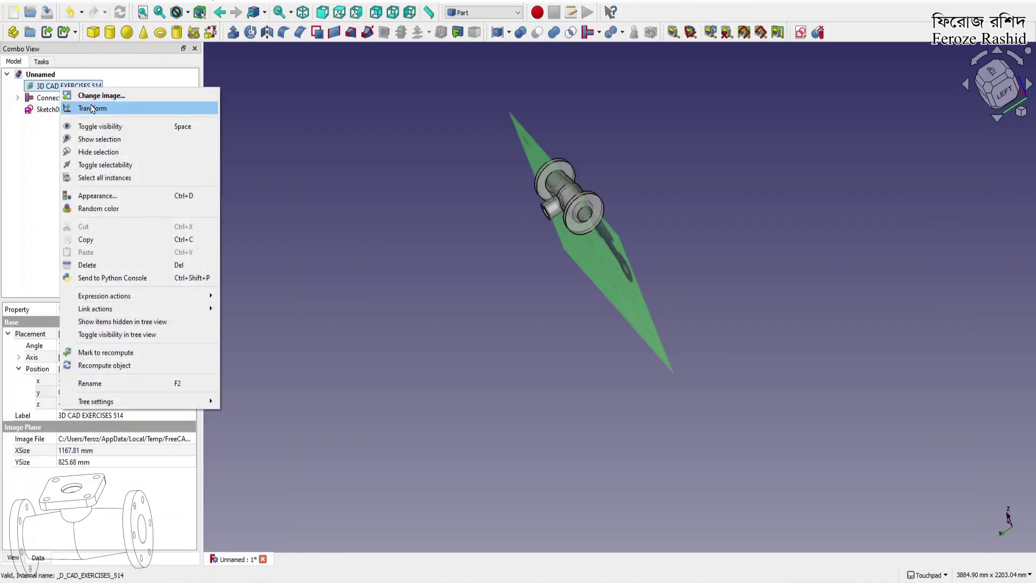
click(92, 107)
drag(482, 306, 458, 326)
scroll(528, 213, up, 5)
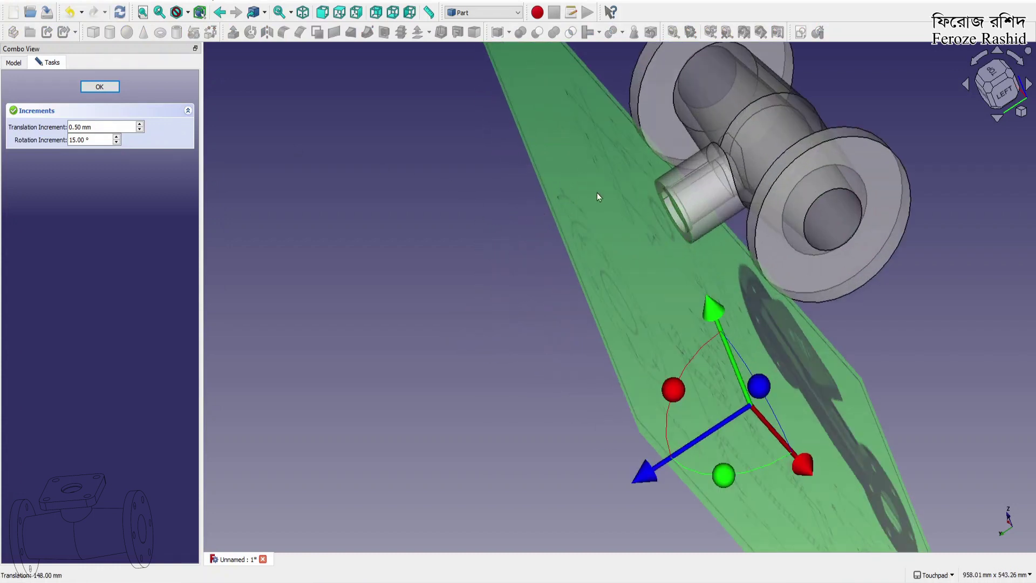
drag(633, 490, 651, 485)
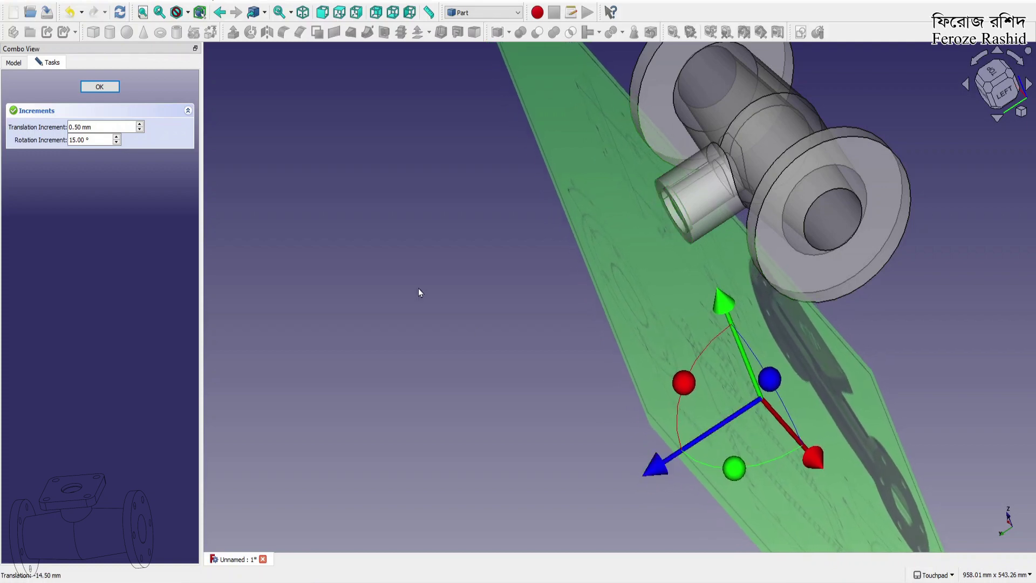
click(103, 91)
Open the offset sketch for editing and face the branch opening from the rear, with the drawing's plan view upside down
double_click(46, 109)
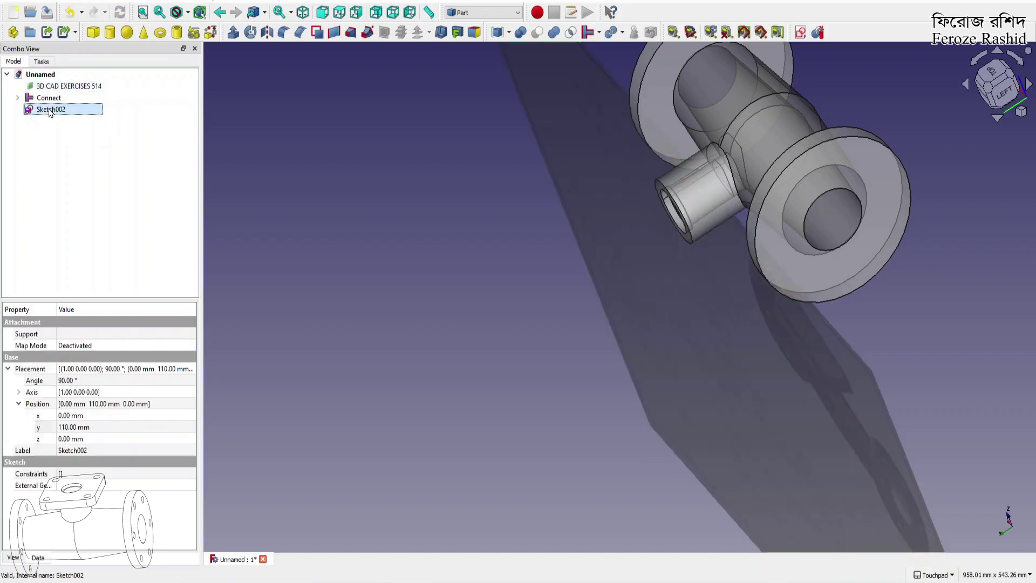
scroll(589, 287, down, 3)
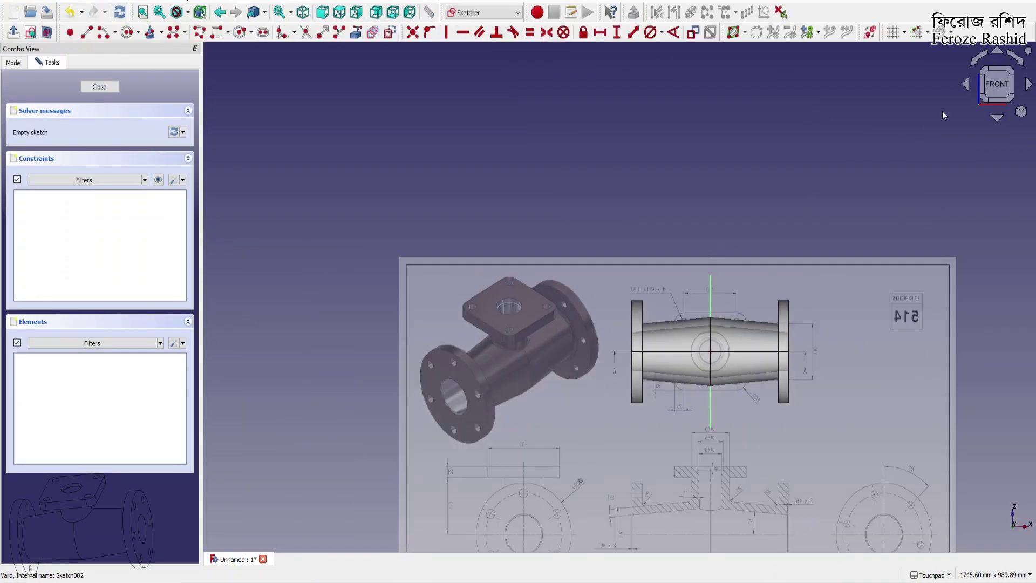
click(993, 51)
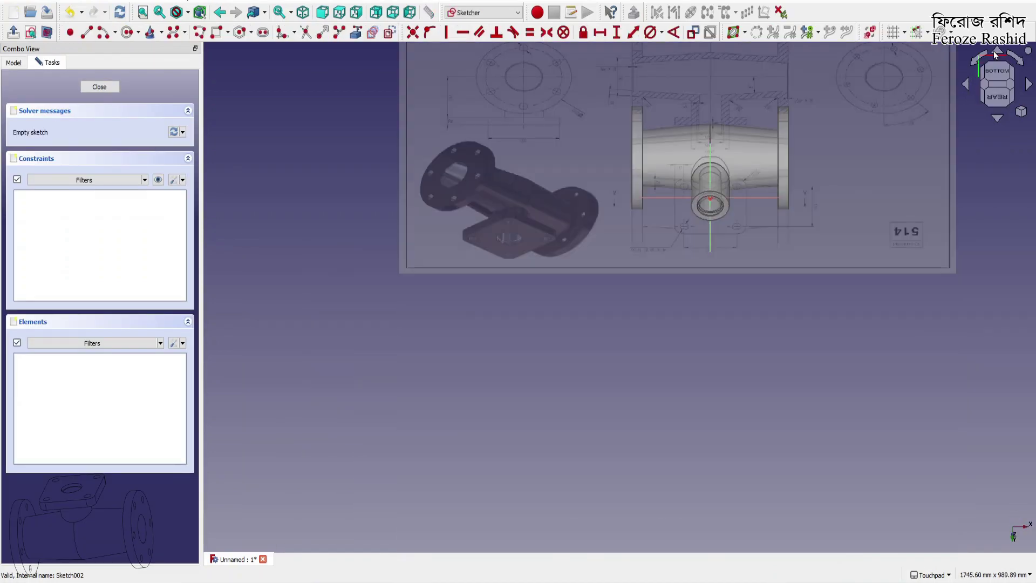
click(997, 98)
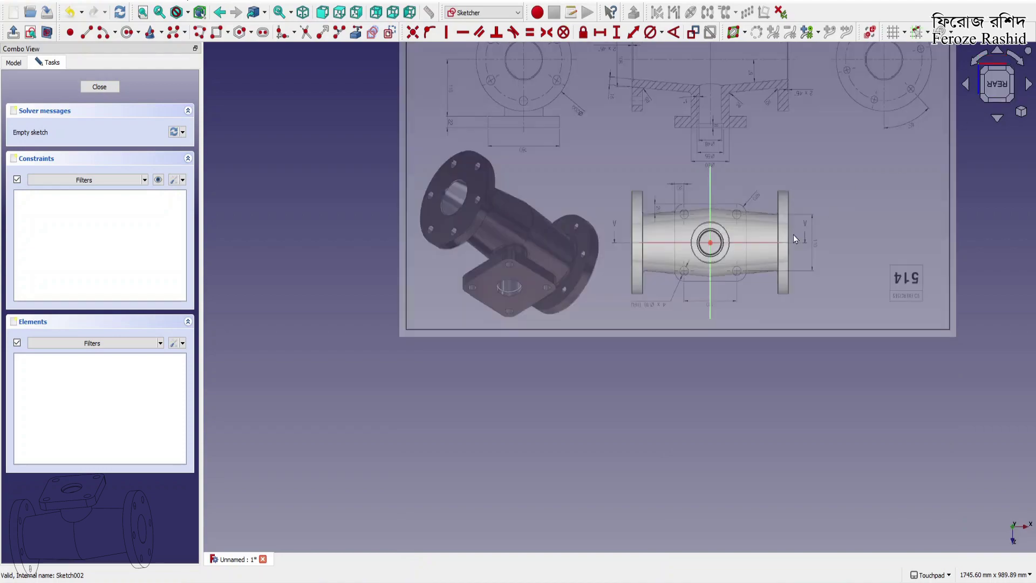
scroll(686, 249, up, 3)
alt+drag(686, 249, 767, 193)
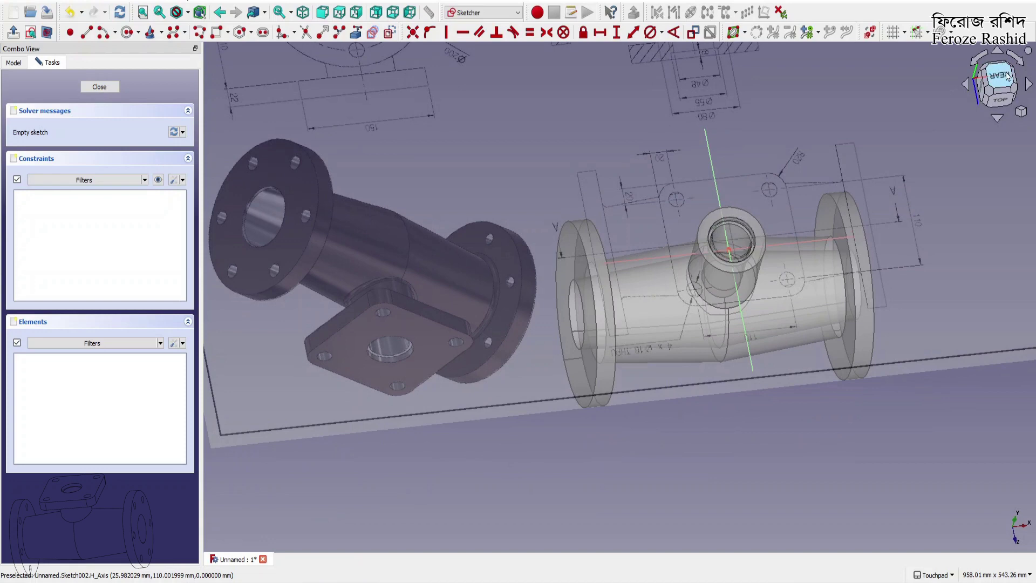
click(1007, 76)
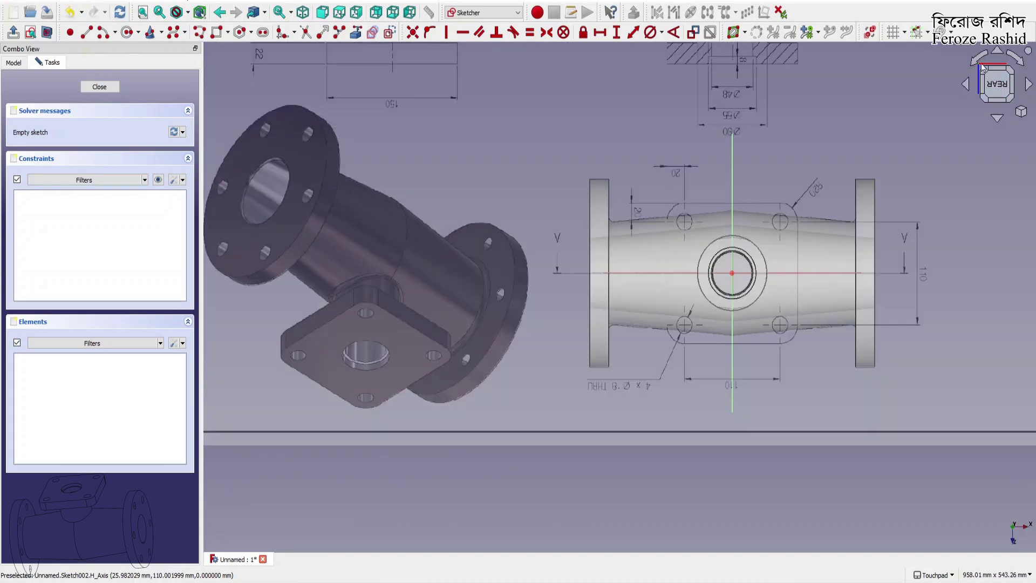
scroll(764, 288, up, 2)
scroll(801, 326, down, 4)
Import the branch's outer circular edge as external geometry, keeping the drawing image hidden only while picking it
click(14, 63)
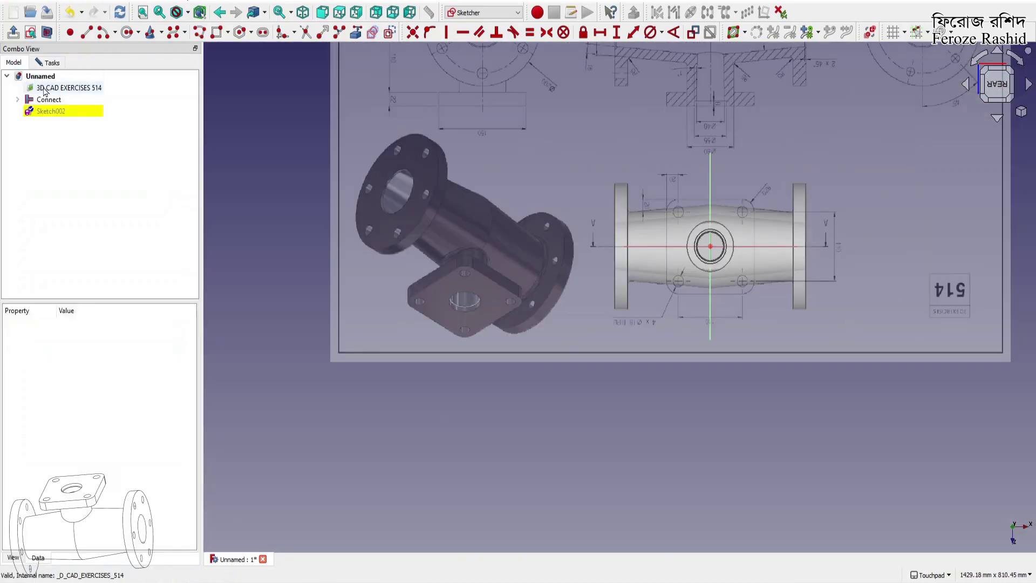
click(46, 88)
key(space)
scroll(714, 238, up, 9)
key(x)
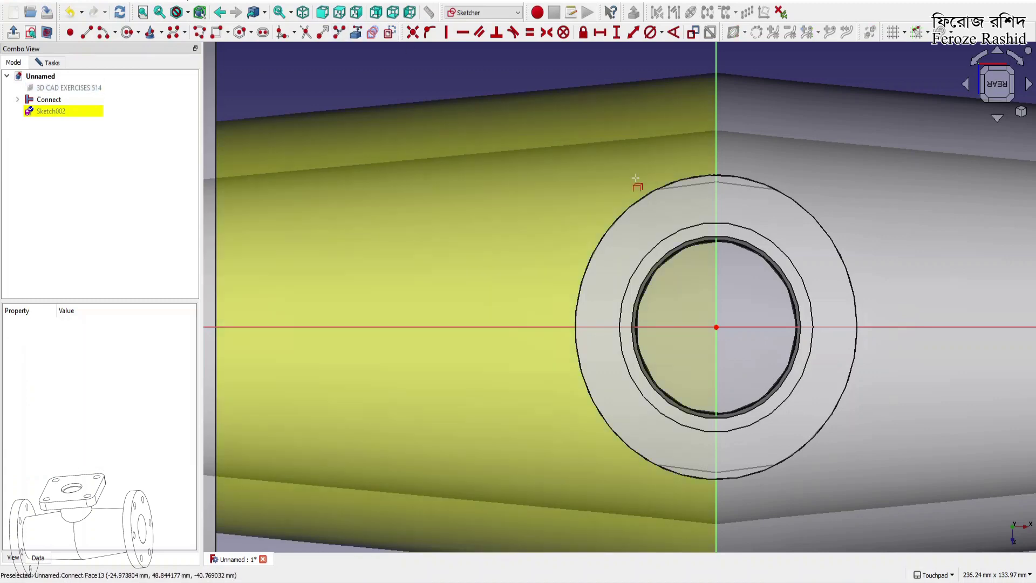
click(71, 89)
key(space)
scroll(587, 244, down, 4)
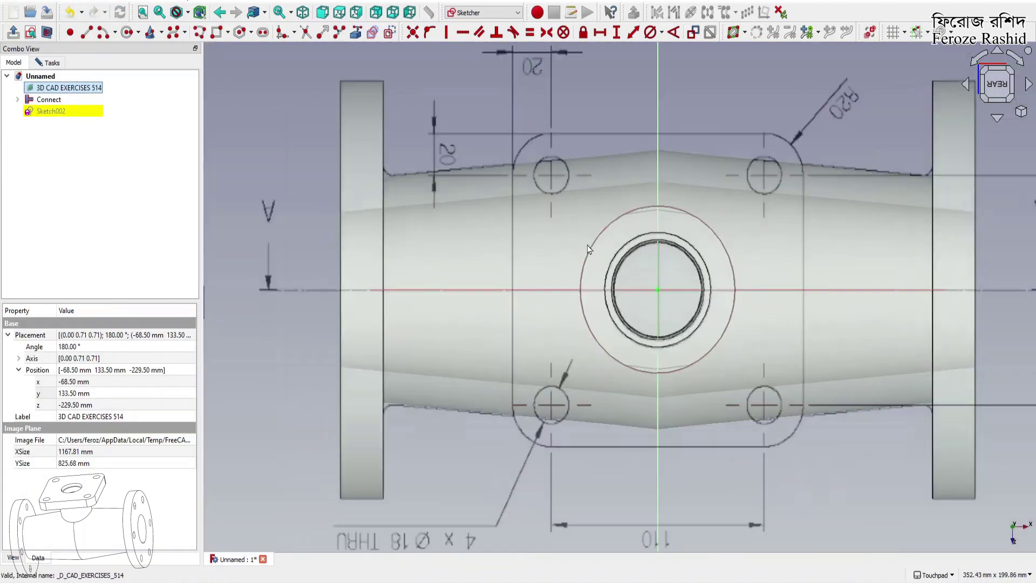
Draw a centred rectangle about 151 mm wide from the origin to the corner of the traced flange outline
click(228, 32)
click(237, 66)
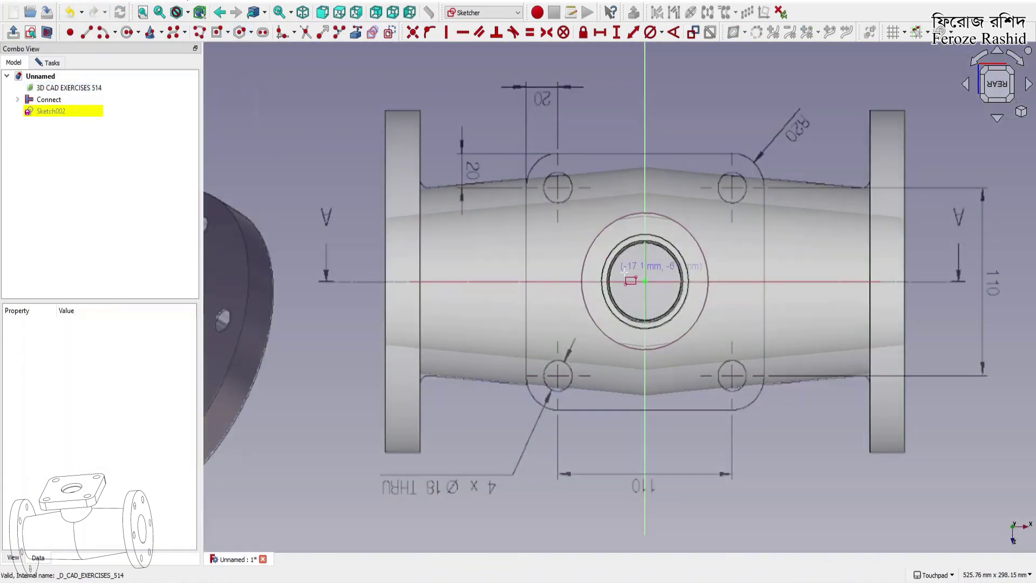
click(645, 282)
click(764, 411)
right_click(806, 467)
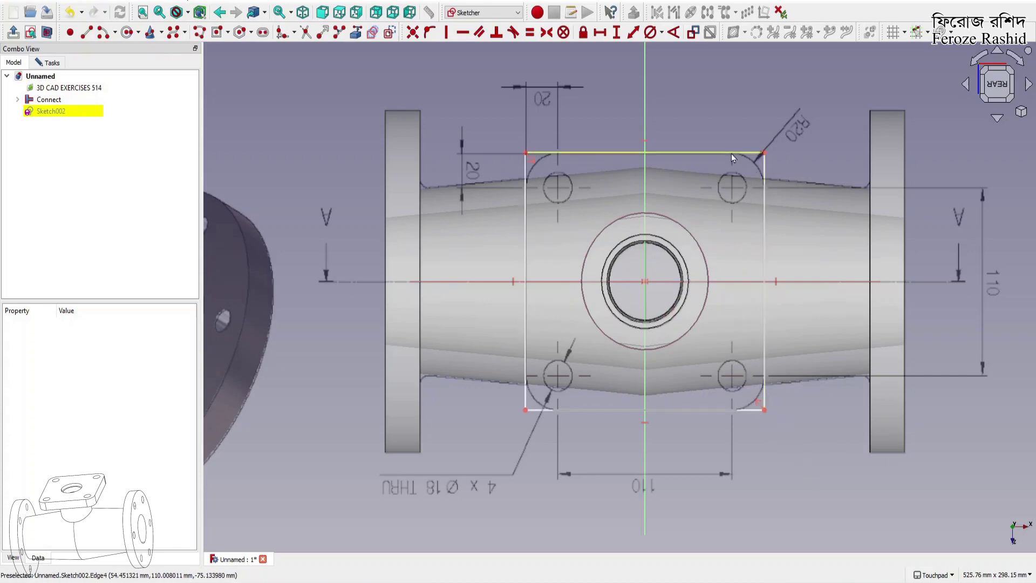
Constrain two adjacent sides of the rectangle as equal and set its horizontal width to 110 mm
click(735, 154)
click(764, 181)
click(530, 32)
click(594, 153)
click(598, 33)
text(110)
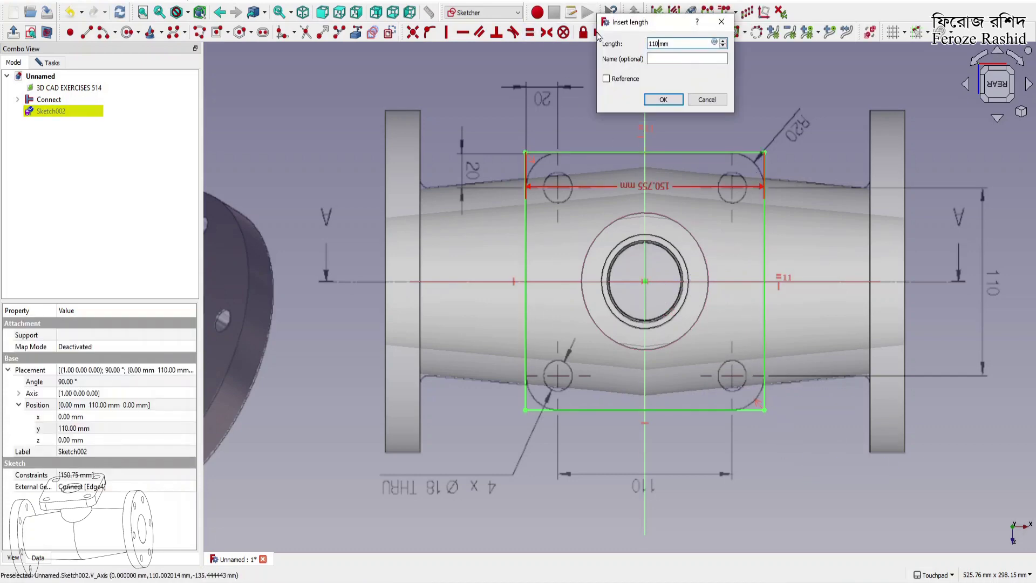
key(Return)
Turn the sides of the 110 mm square through the bolt hole centres into construction geometry
click(602, 187)
click(558, 254)
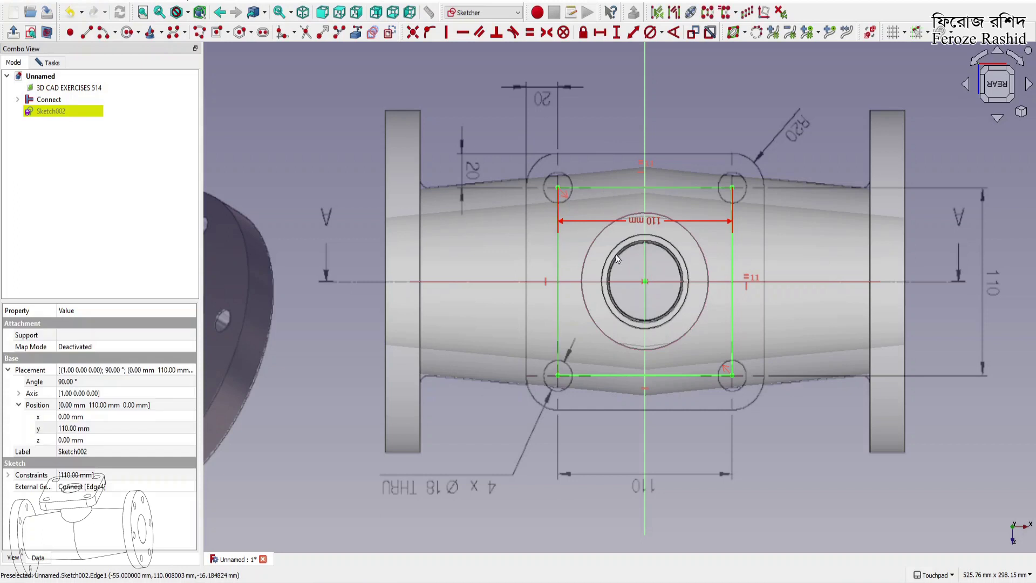
click(352, 142)
Draw a second rectangle centred on the origin along the square flange's outer outline
click(223, 31)
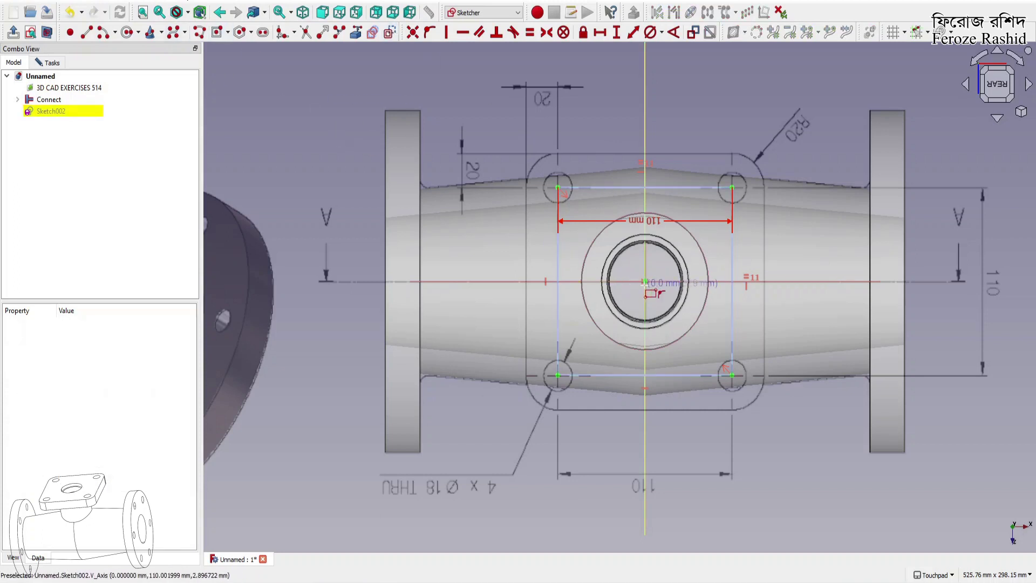
click(524, 156)
click(766, 407)
Make two adjacent sides of the outer rectangle equal and set its horizontal width to 150 mm
click(767, 254)
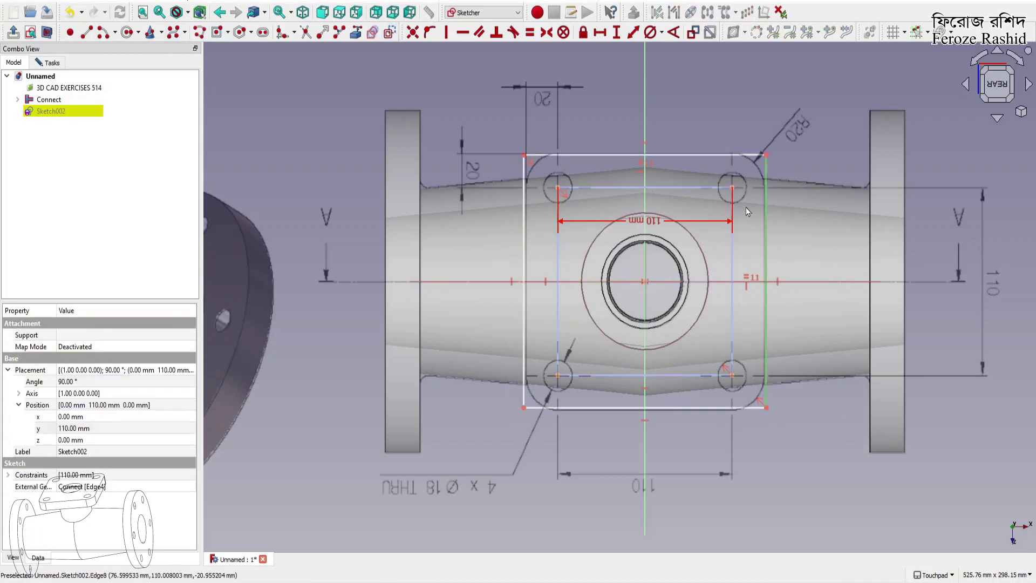
click(724, 155)
click(530, 32)
click(606, 152)
click(600, 34)
text(150)
key(Return)
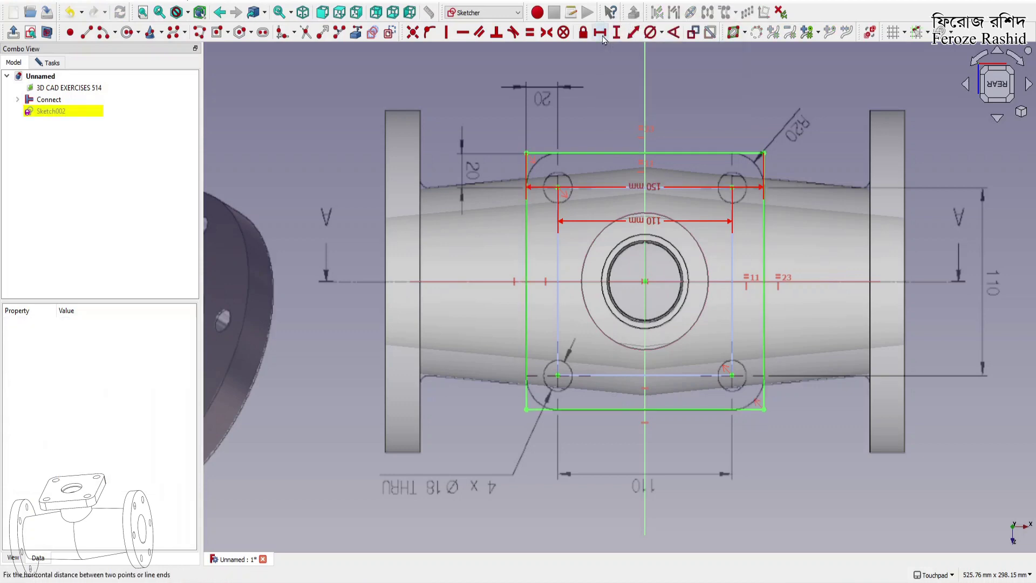
Round all four corners of the 150 mm square with corner-preserving fillets
click(294, 32)
click(348, 62)
scroll(539, 162, up, 3)
click(536, 147)
click(516, 173)
scroll(500, 159, down, 3)
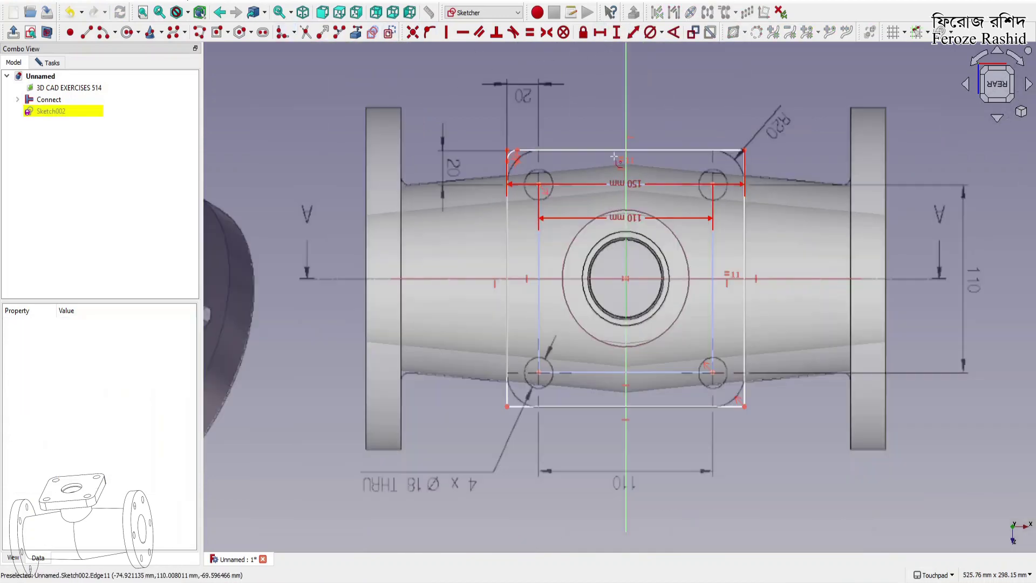
click(731, 151)
click(744, 181)
click(745, 398)
click(736, 406)
click(518, 407)
click(507, 394)
key(Escape)
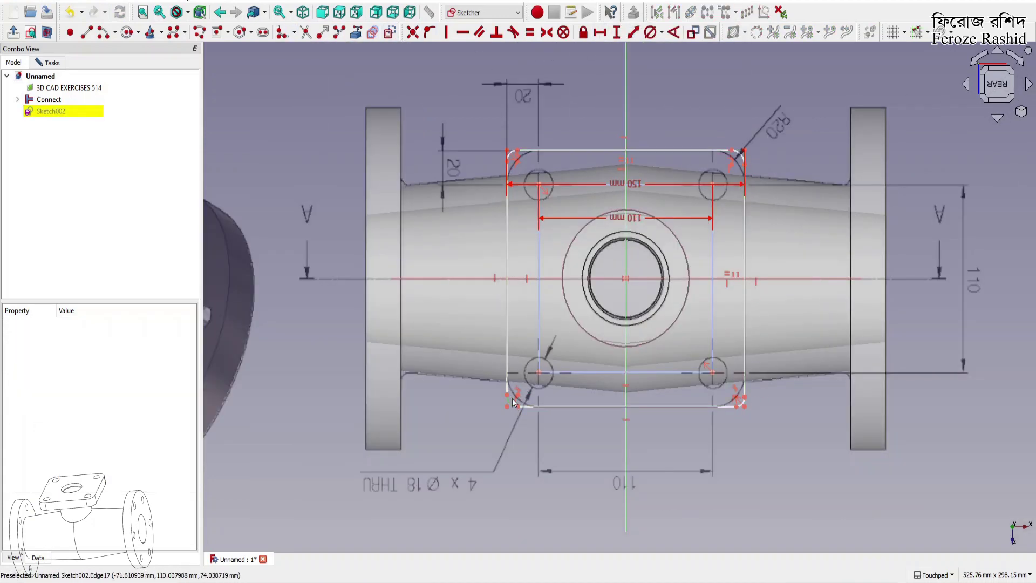
Make the four corner arcs of the outer square equal and set their radius to 20 mm
click(511, 155)
scroll(740, 389, up, 3)
scroll(737, 405, down, 3)
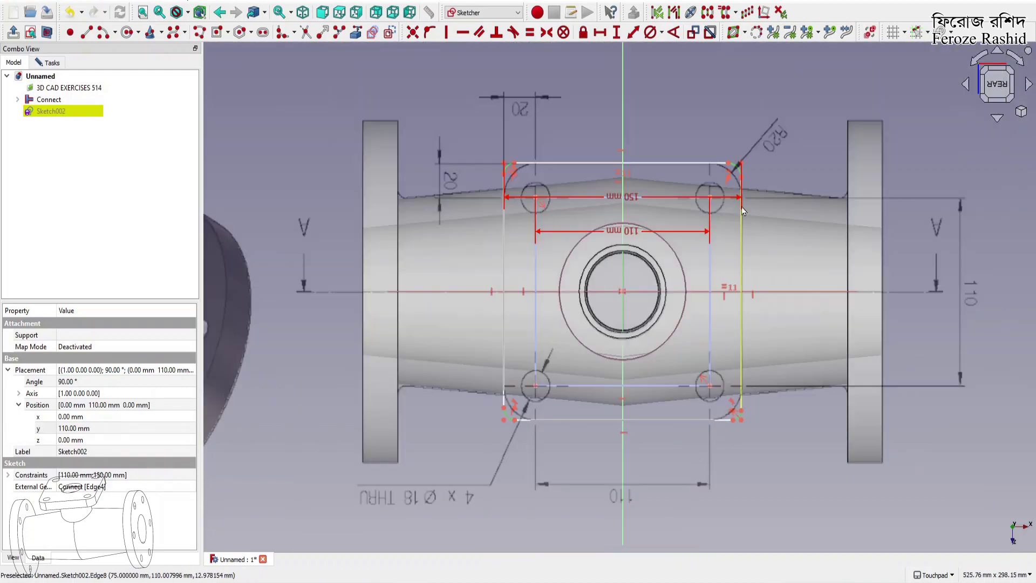
click(665, 52)
text(20)
key(Return)
drag(638, 142, 640, 154)
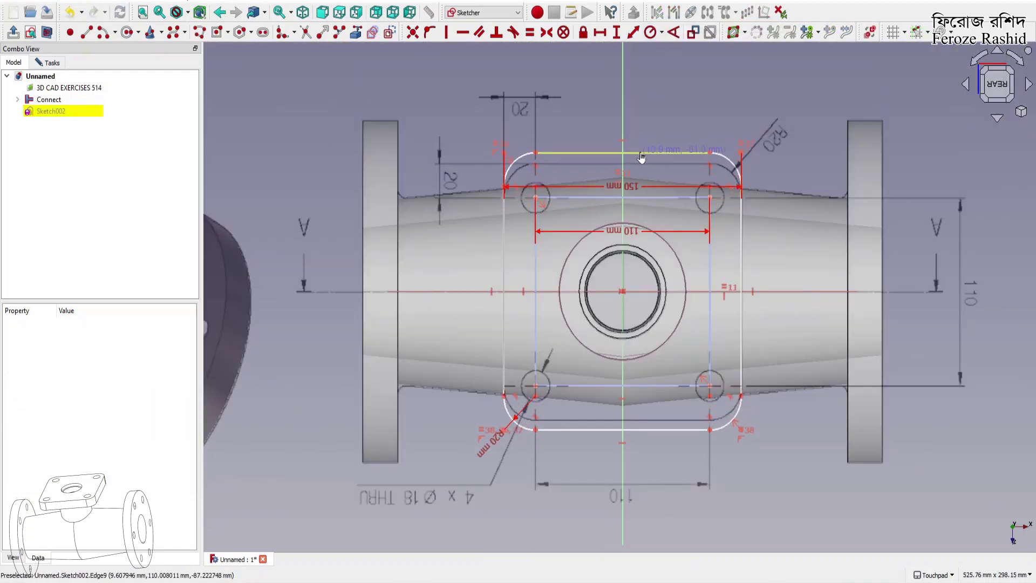
Make the horizontal and vertical sides of the rounded outer outline equal in length
scroll(743, 157, up, 3)
scroll(782, 156, down, 2)
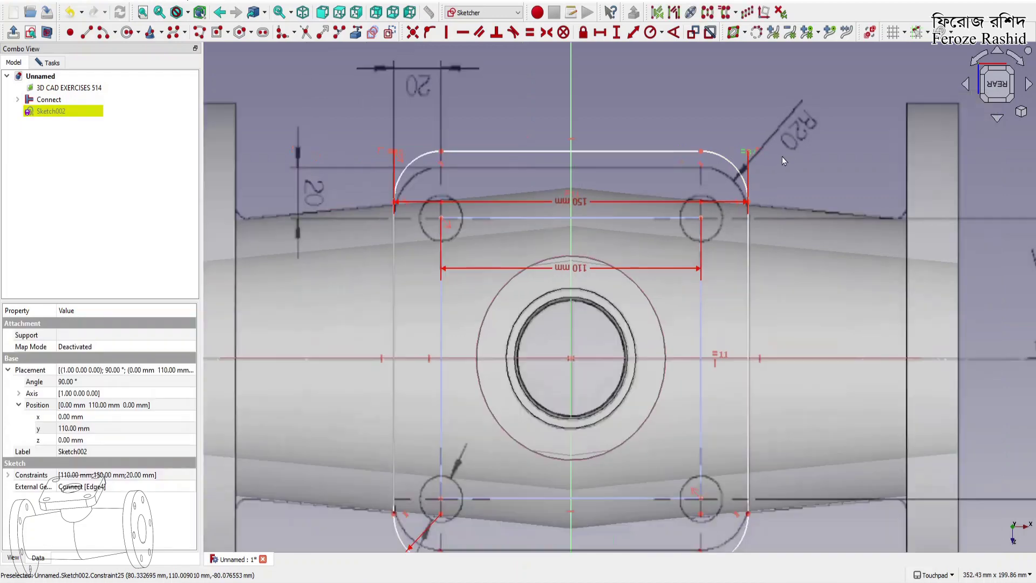
scroll(756, 159, up, 6)
scroll(774, 124, down, 7)
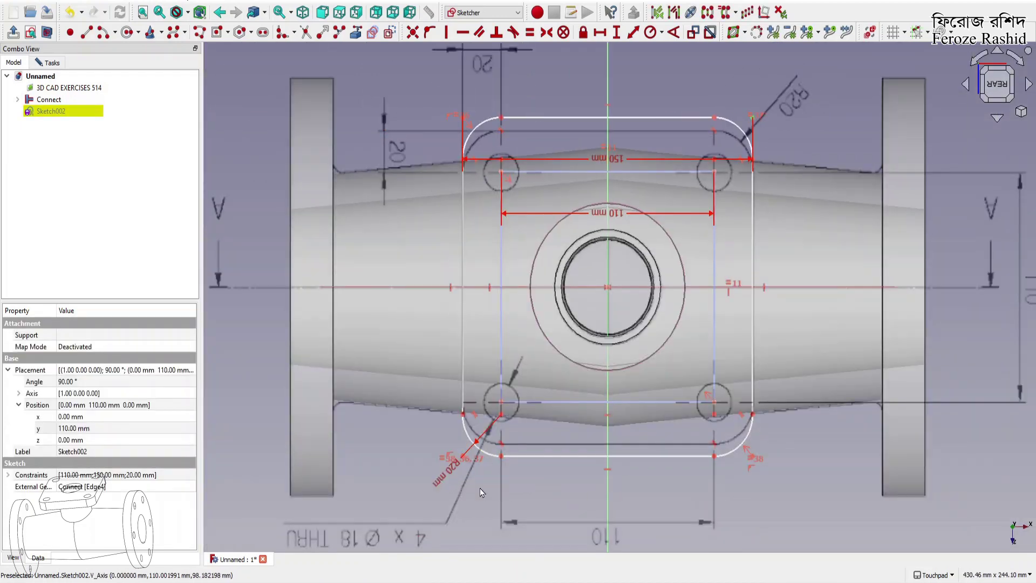
scroll(439, 384, up, 5)
scroll(626, 277, down, 4)
scroll(652, 232, down, 5)
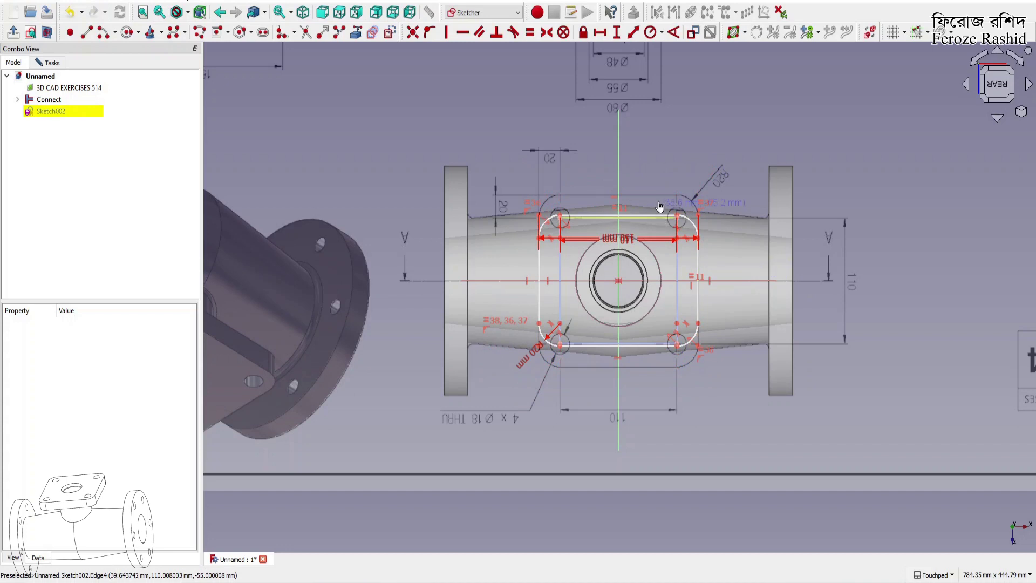
drag(660, 215, 656, 196)
click(655, 195)
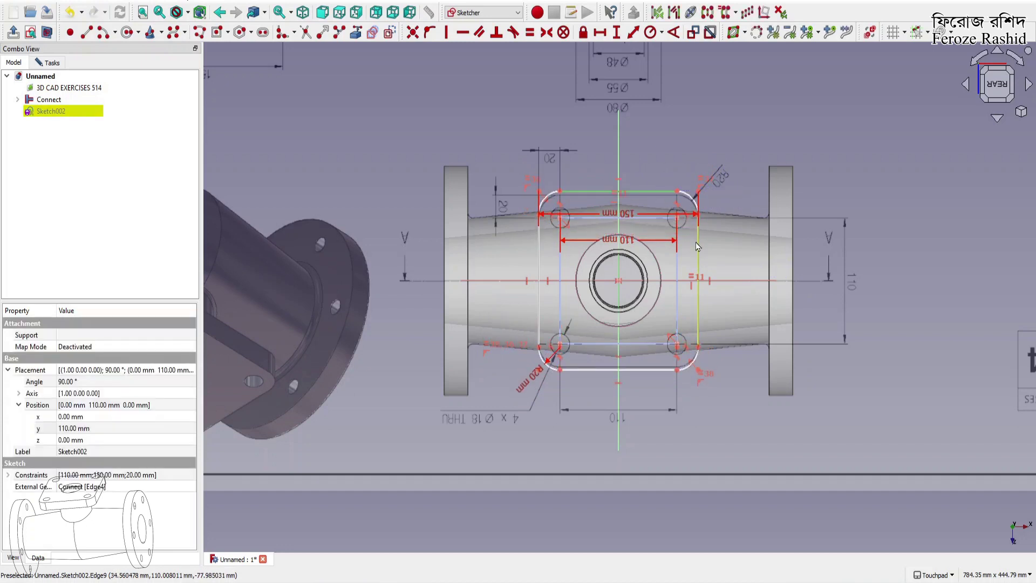
click(532, 33)
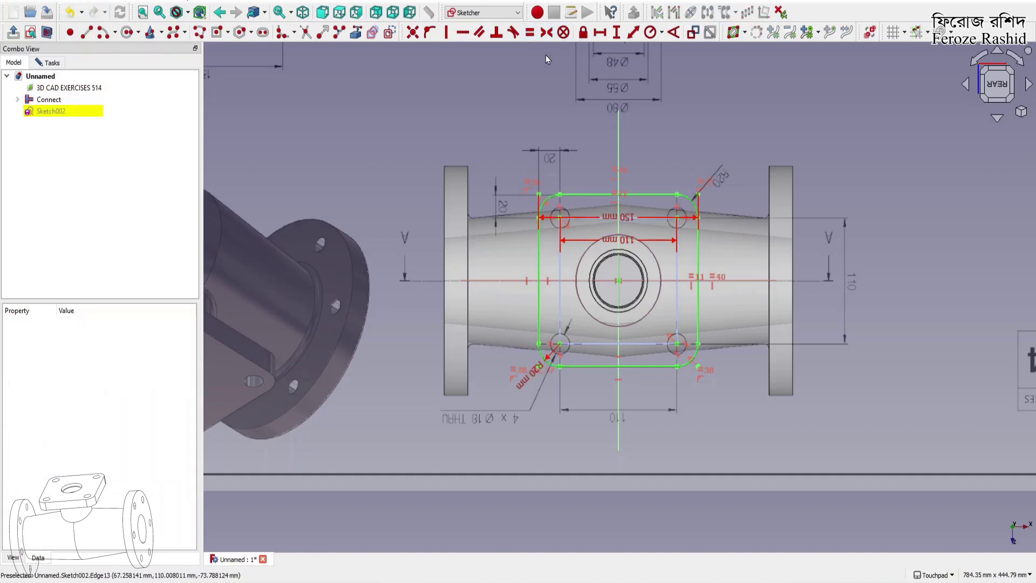
Move the 150 mm and 110 mm dimensions clear of the holes and draw a circle at each construction square corner
scroll(601, 357, up, 1)
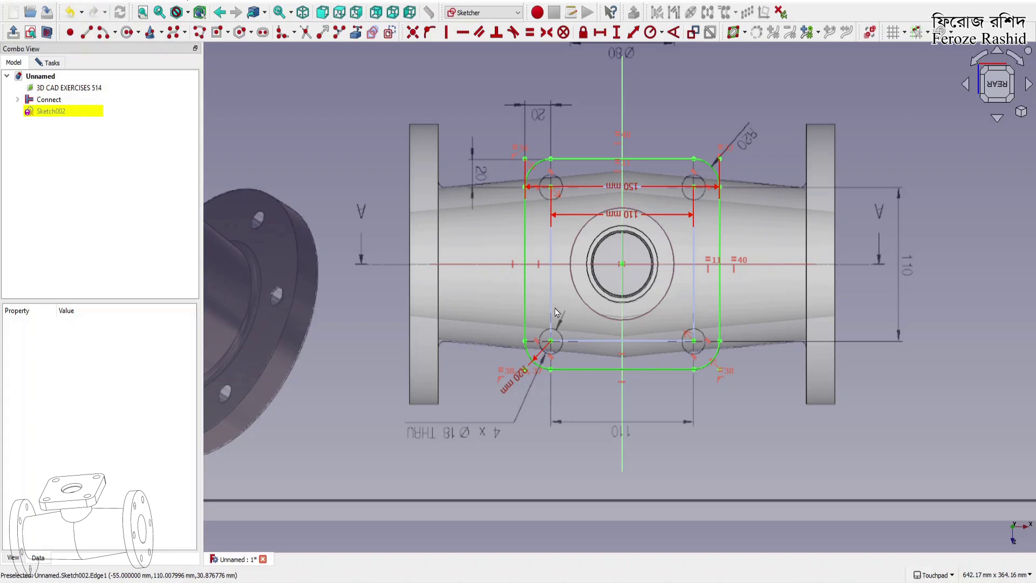
drag(619, 187, 614, 119)
mouse_move(619, 214)
mouse_down()
mouse_move(614, 202)
mouse_move(610, 212)
mouse_up()
click(126, 33)
click(550, 187)
click(560, 195)
click(694, 187)
click(703, 196)
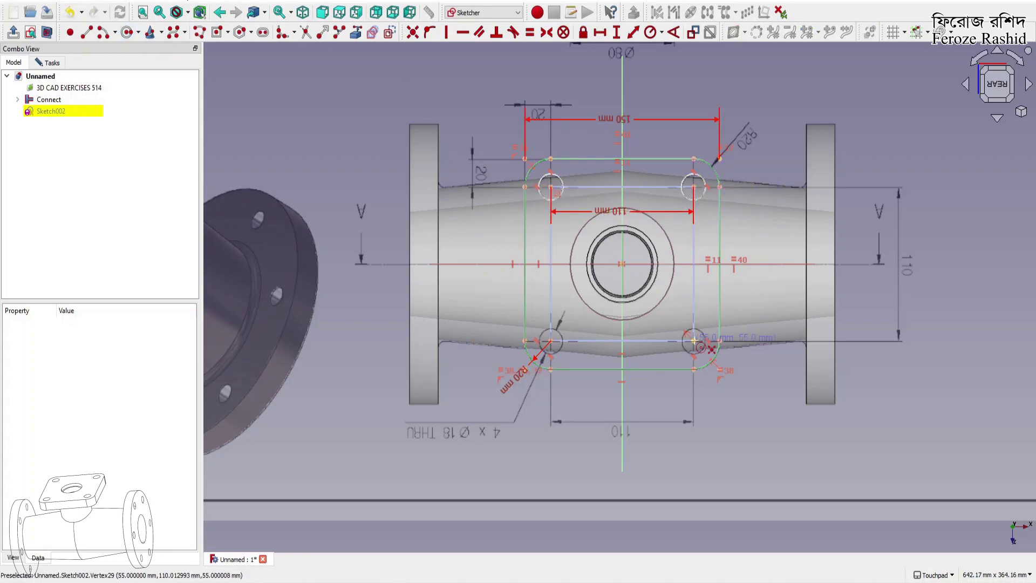
click(694, 341)
click(703, 329)
click(550, 342)
click(561, 329)
right_click(573, 313)
Make the four bolt hole circles equal with a 9 mm radius and close the sketch
click(562, 329)
click(559, 196)
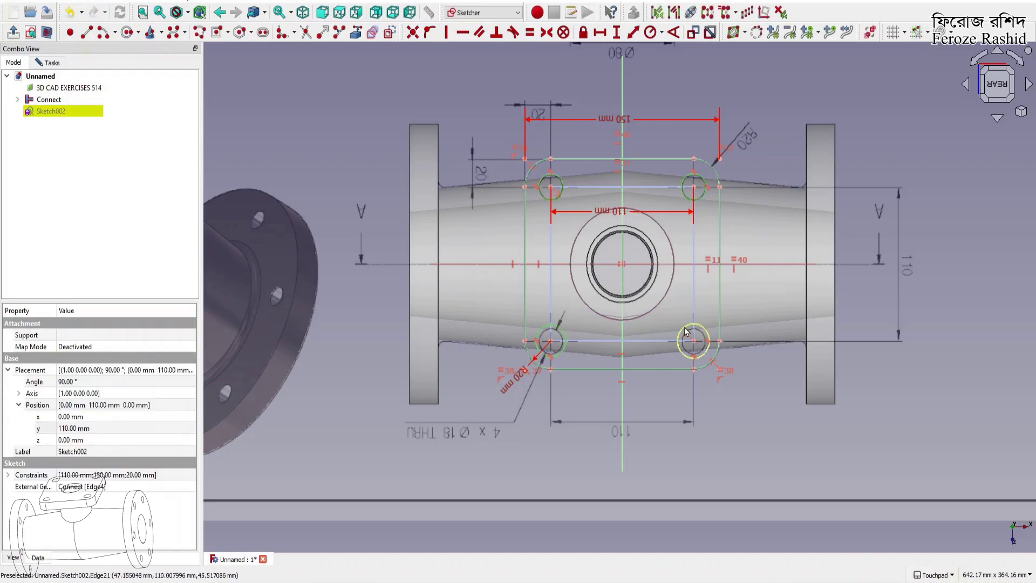
click(650, 33)
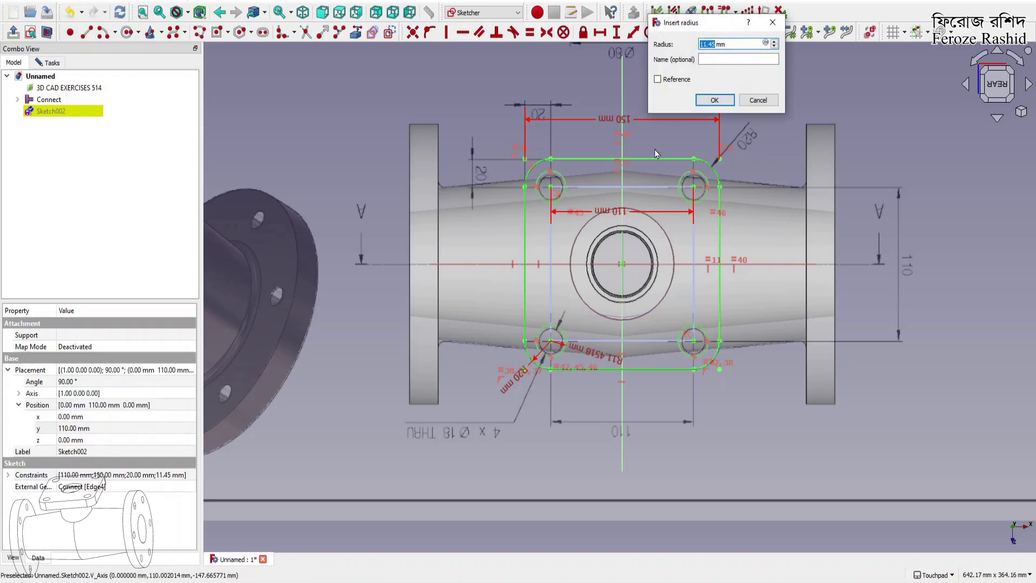
text(9)
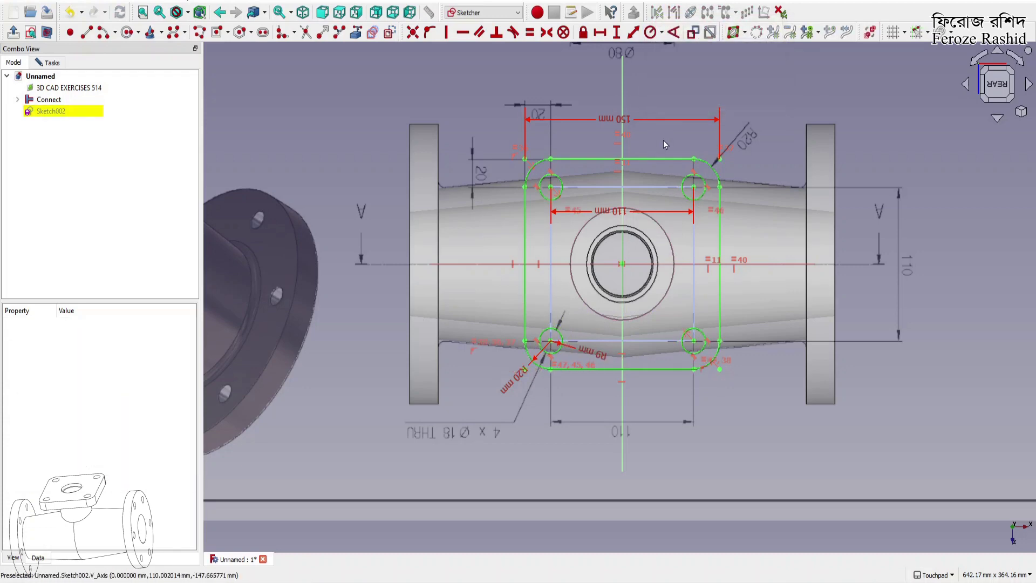
click(49, 63)
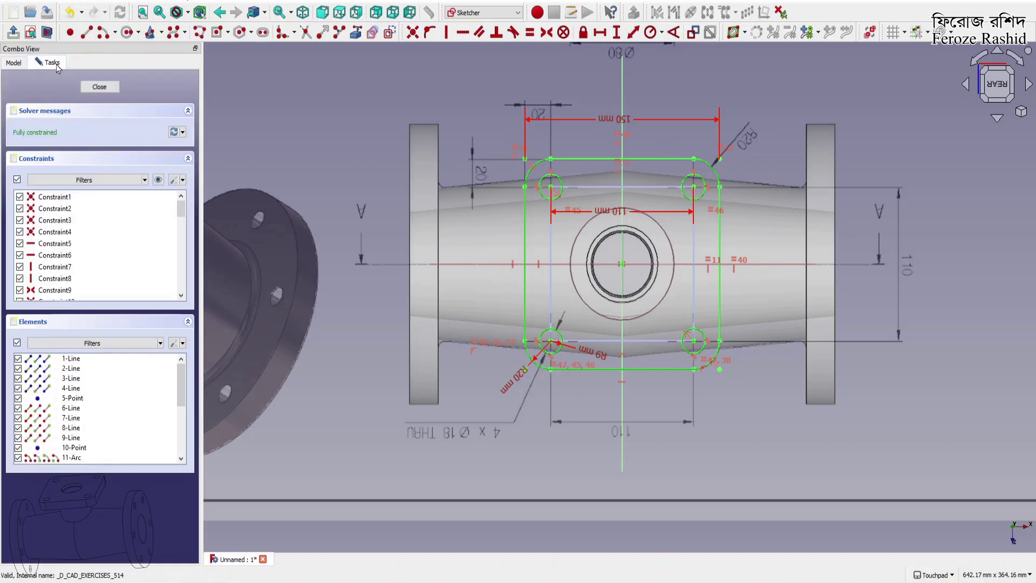
click(100, 87)
scroll(602, 272, up, 3)
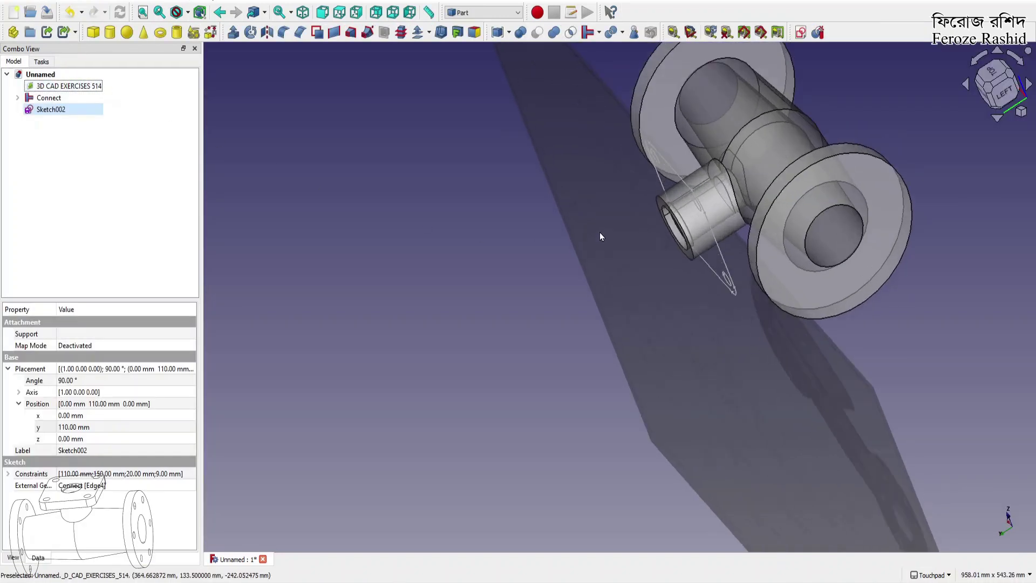
Extrude the square flange sketch 22 mm along its normal as a solid
click(75, 114)
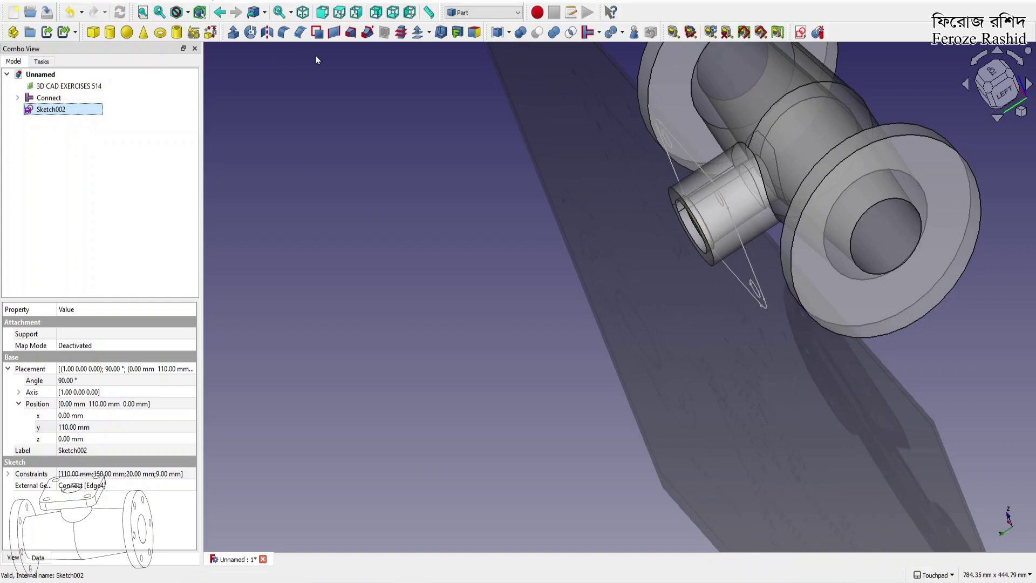
scroll(469, 207, down, 3)
alt+drag(536, 245, 688, 152)
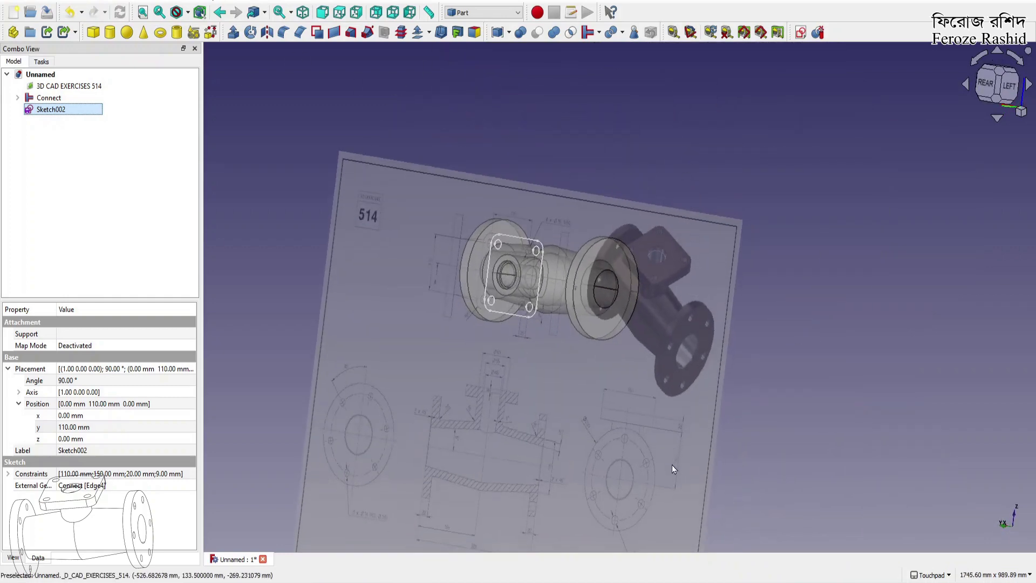
scroll(689, 410, up, 5)
scroll(682, 436, down, 6)
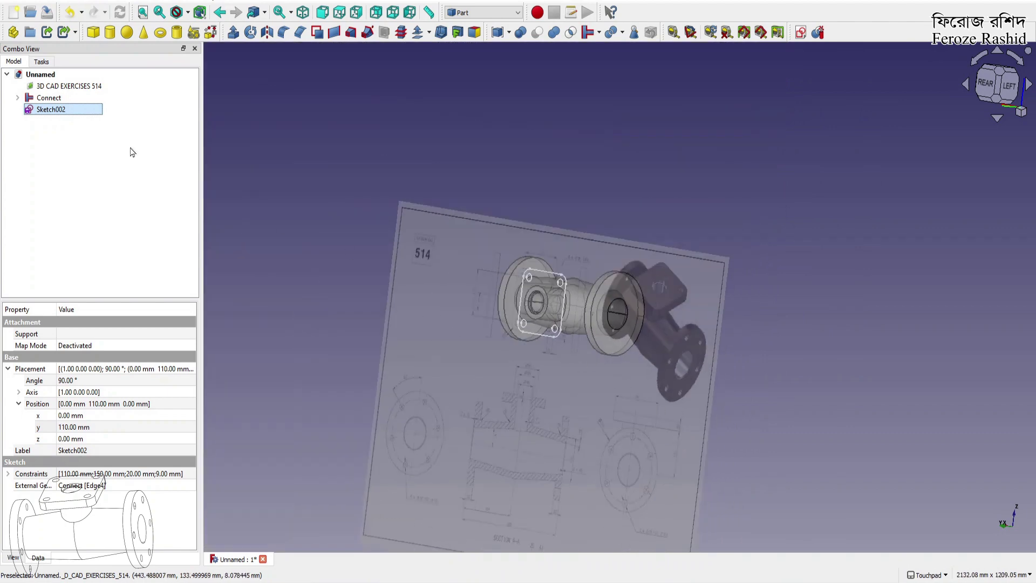
click(233, 32)
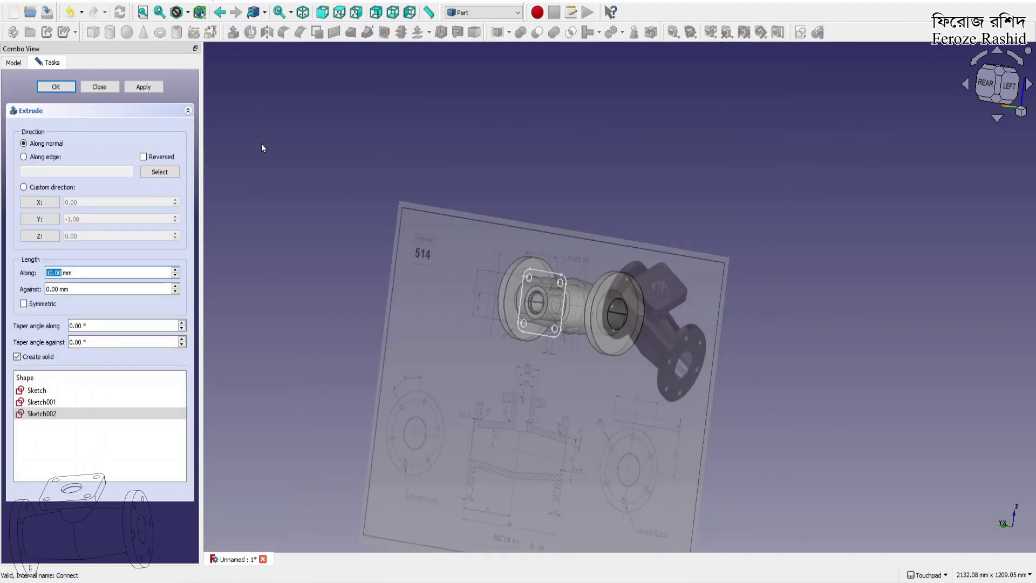
text(20)
key(Return)
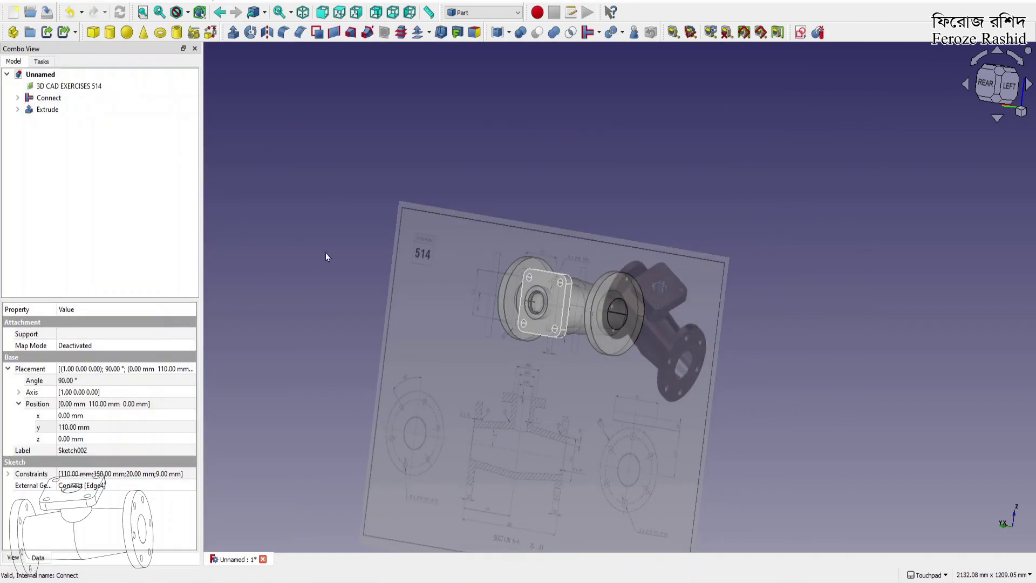
Reverse the extrusion direction of the square flange
scroll(504, 305, up, 2)
scroll(504, 306, up, 1)
middle_drag(621, 296, 525, 318)
click(32, 110)
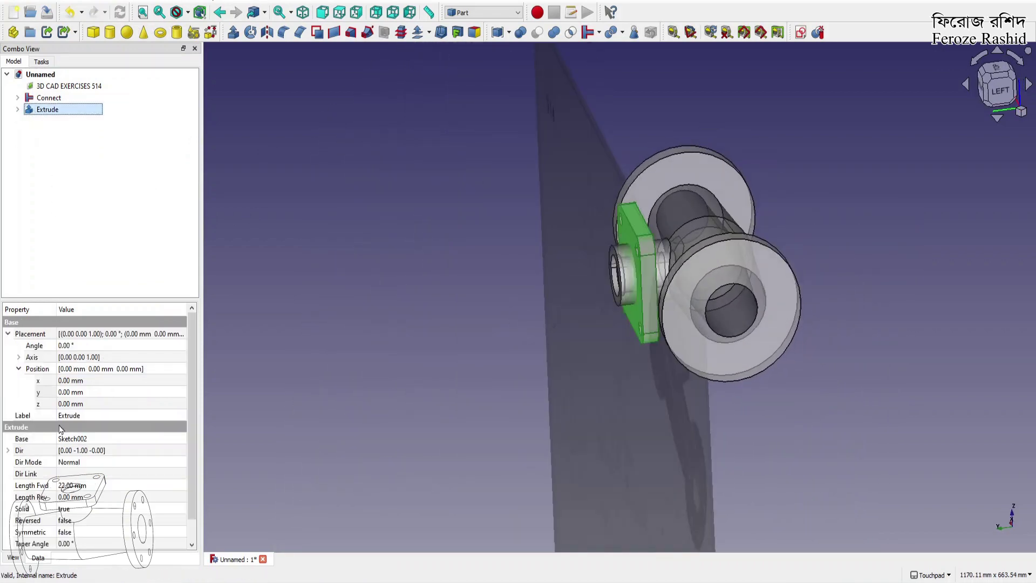
click(70, 521)
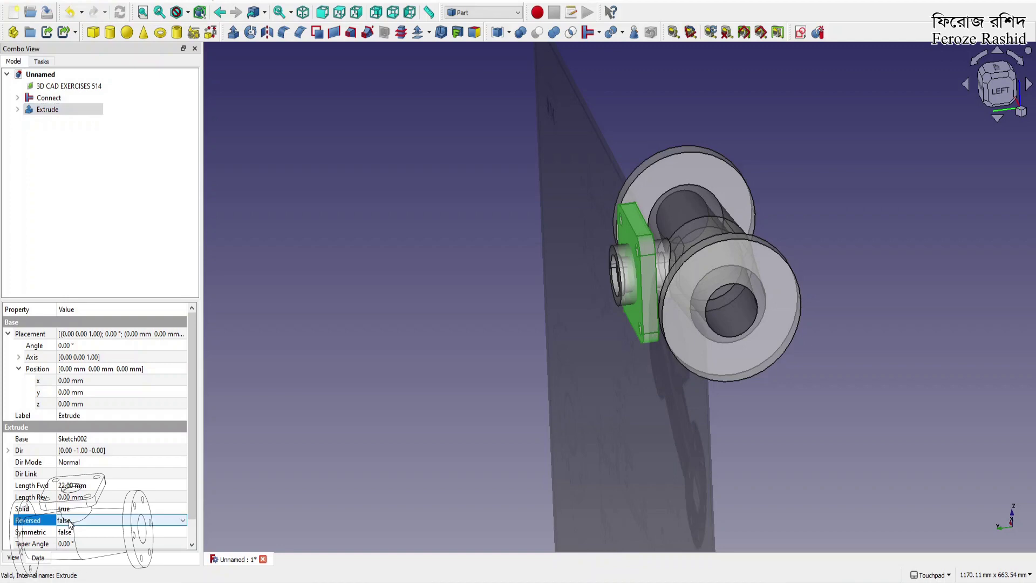
click(70, 521)
click(78, 540)
click(294, 434)
click(295, 438)
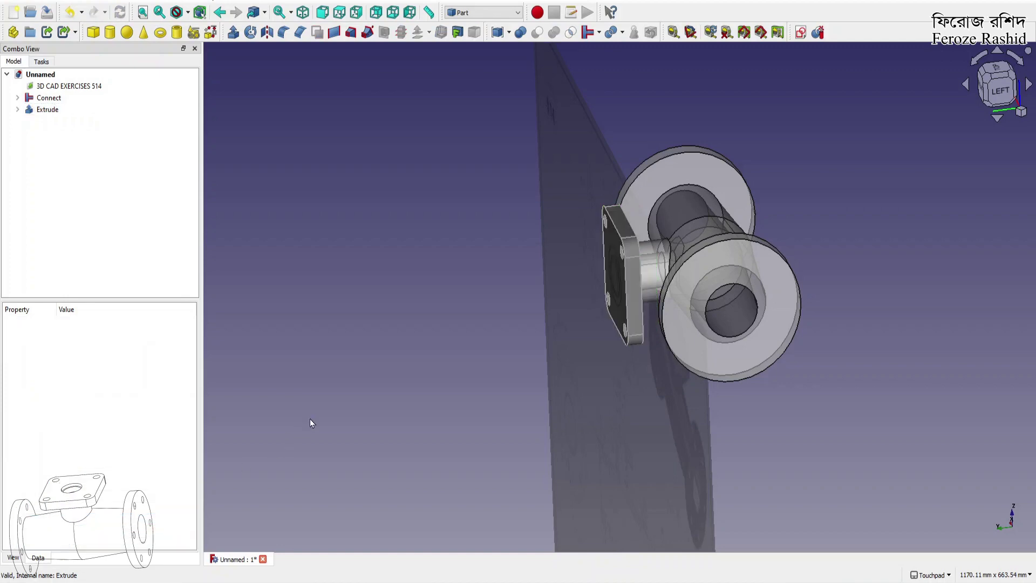
Hide the reference drawing image
scroll(523, 296, up, 4)
click(629, 339)
key(space)
shift+drag(686, 297, 889, 221)
shift+drag(640, 324, 632, 173)
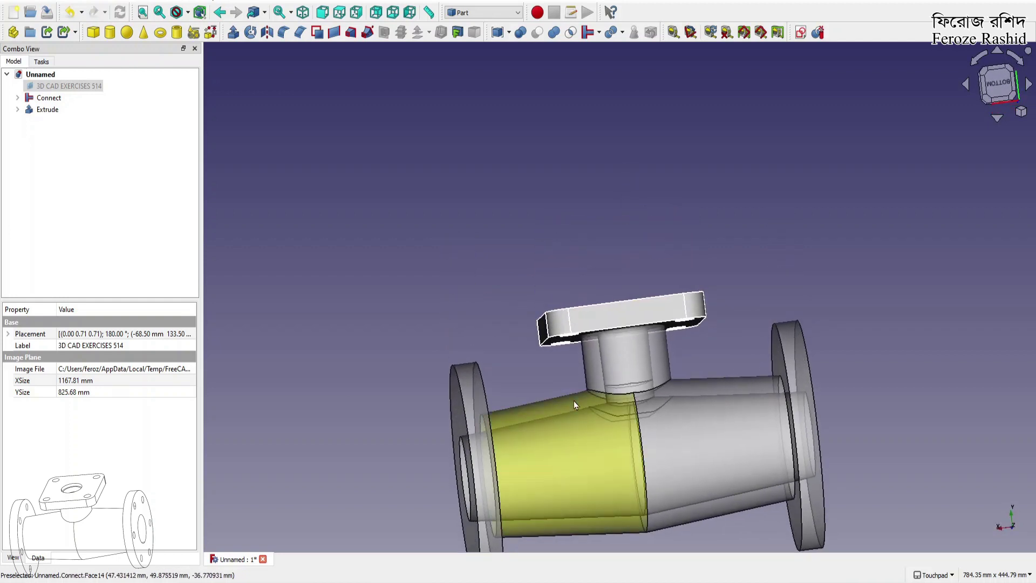
Set the transparency of the connected pipe body to 0
click(567, 448)
click(14, 557)
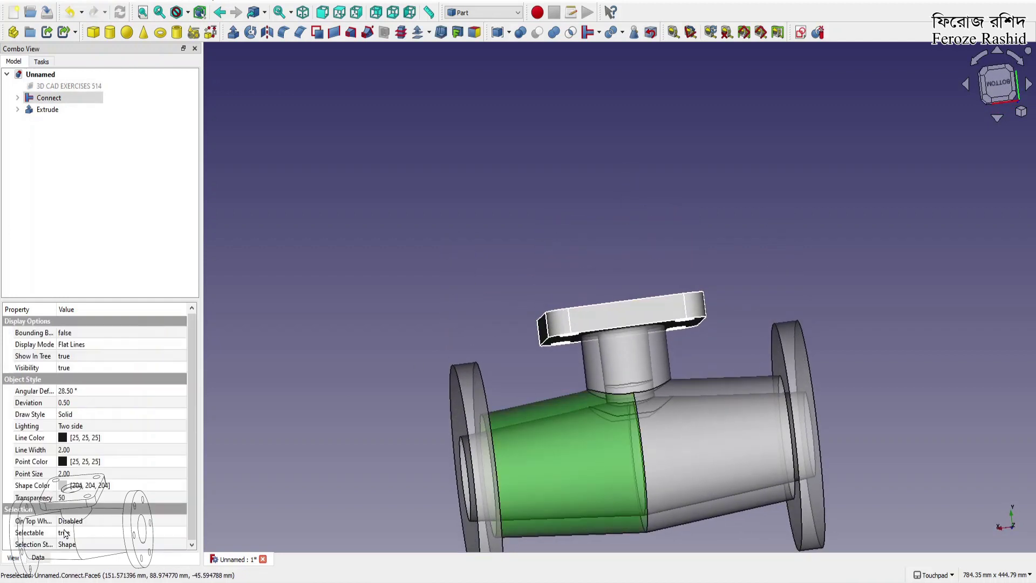
click(65, 498)
text(0)
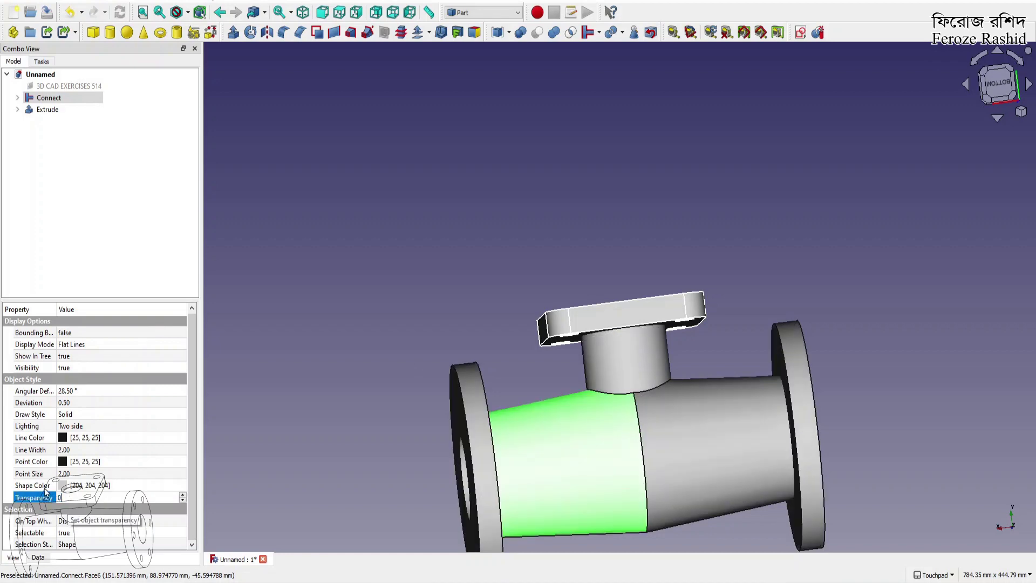
key(Return)
click(313, 314)
Join the pipe body and the square flange with the Connect operation
alt+drag(736, 319, 641, 342)
click(641, 342)
ctrl+click(629, 297)
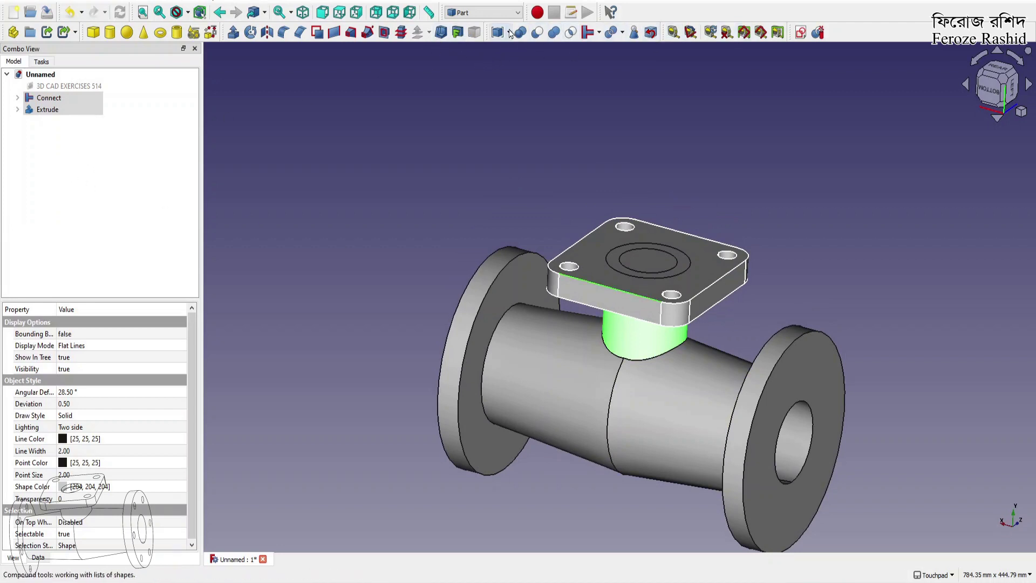
click(587, 34)
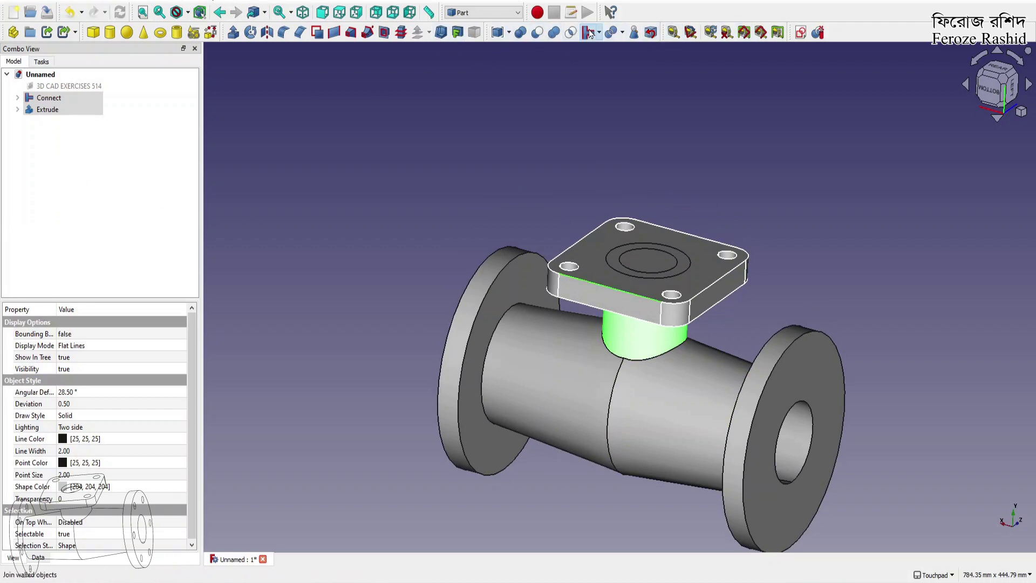
click(570, 183)
mouse_move(608, 253)
middle_down()
mouse_move(619, 338)
mouse_move(684, 339)
mouse_move(738, 196)
mouse_move(689, 157)
mouse_move(567, 280)
mouse_move(560, 321)
mouse_move(483, 237)
mouse_move(567, 227)
middle_up()
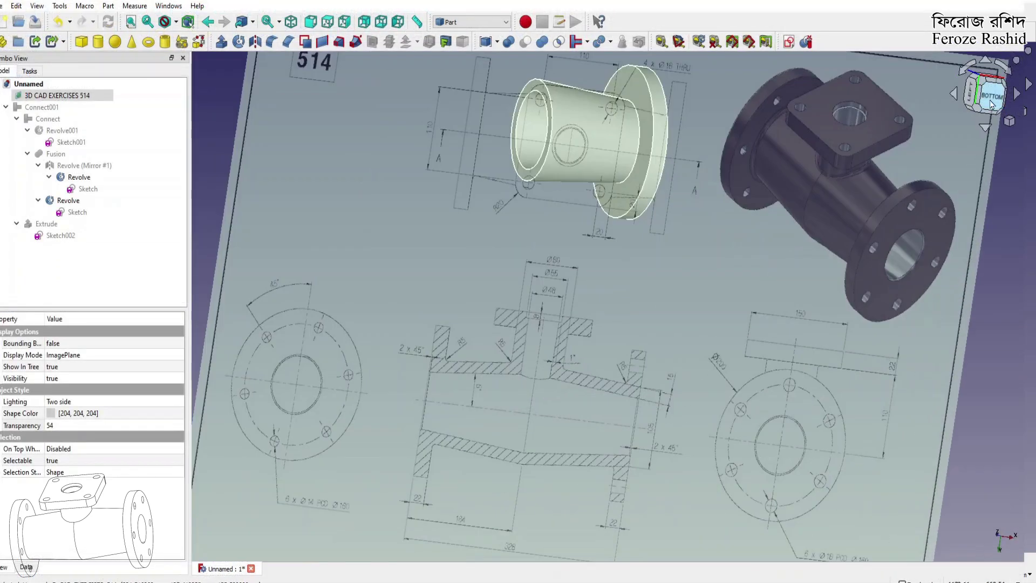
Examine the bolt hole sizes, counts and pitch circles of both round end flanges on the reference drawing
click(992, 98)
scroll(876, 457, up, 2)
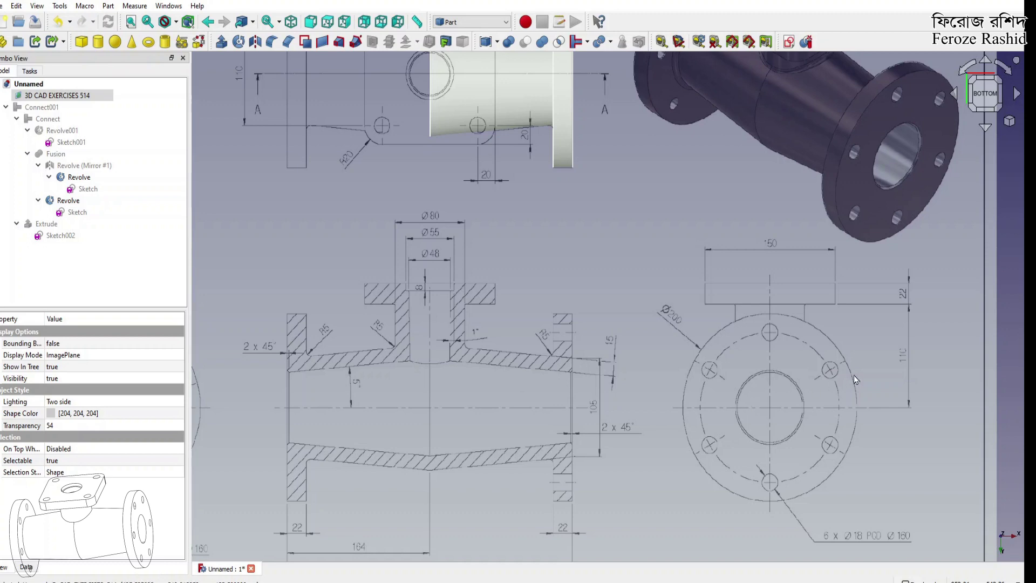
scroll(855, 375, down, 2)
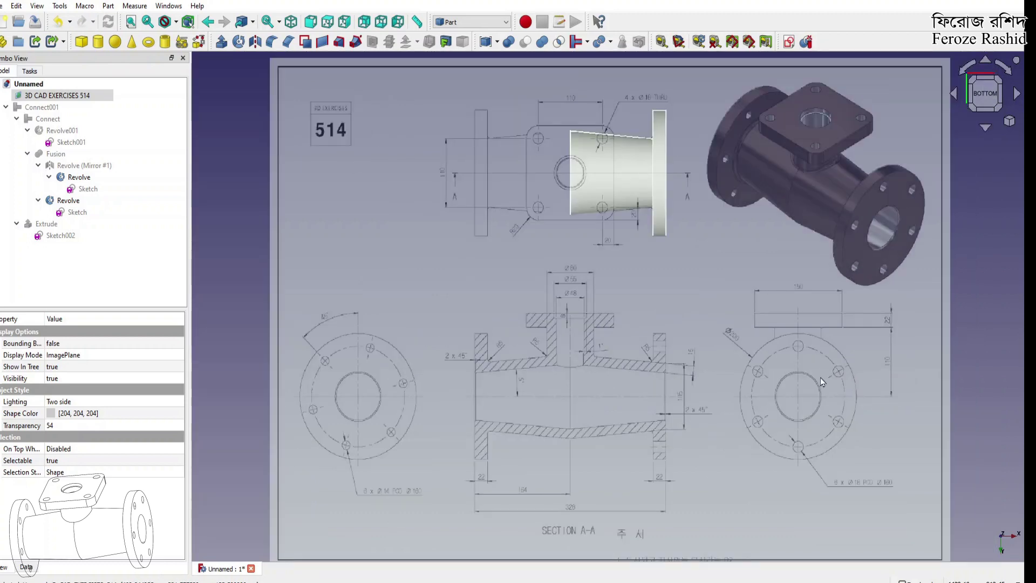
scroll(354, 452, up, 2)
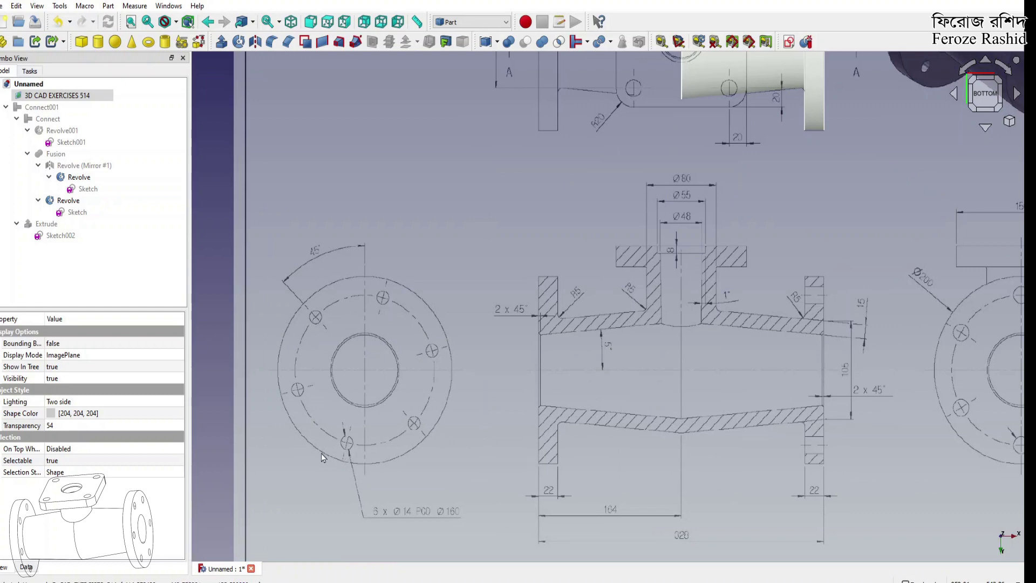
scroll(321, 453, down, 1)
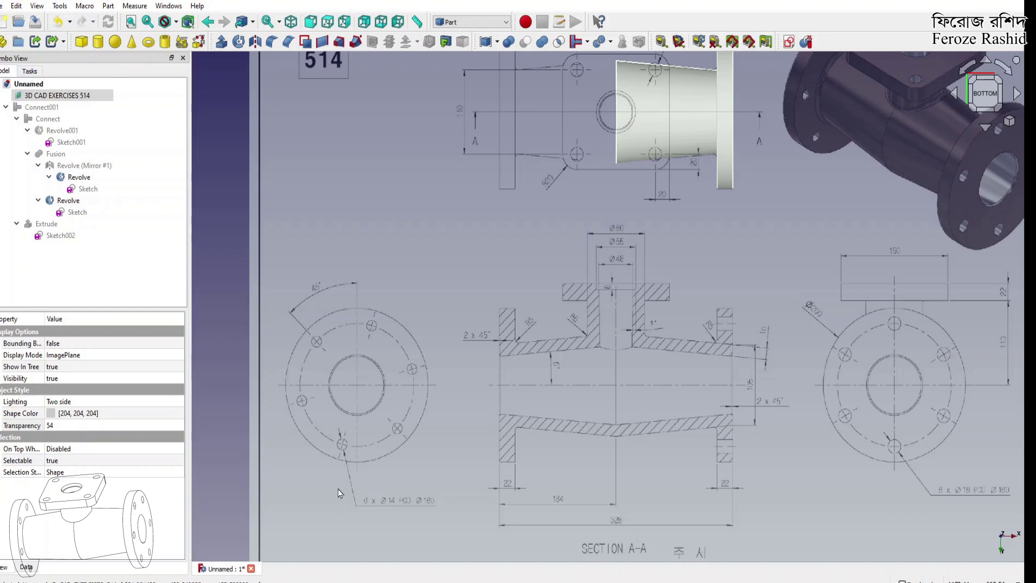
scroll(413, 484, down, 1)
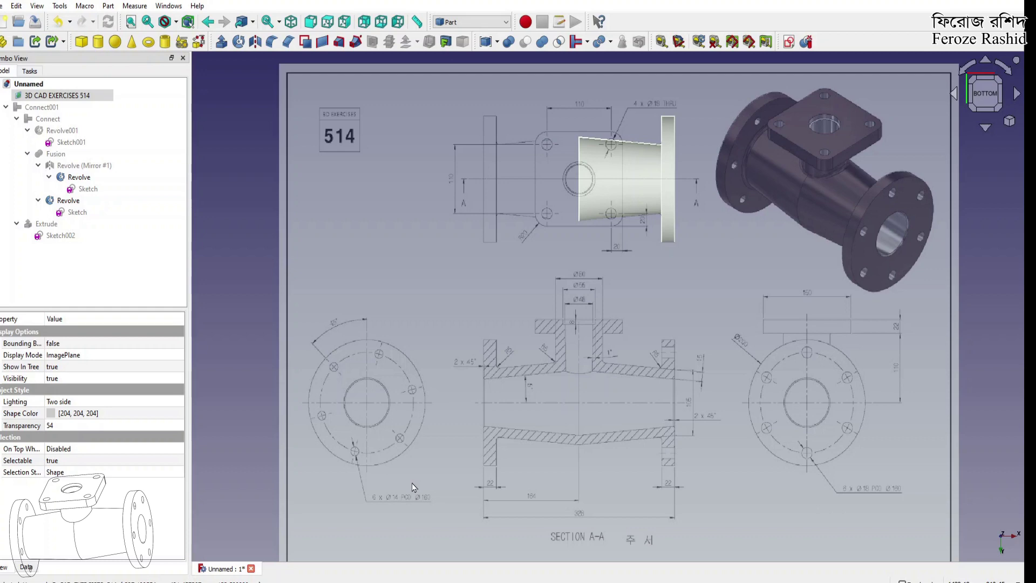
scroll(869, 488, up, 1)
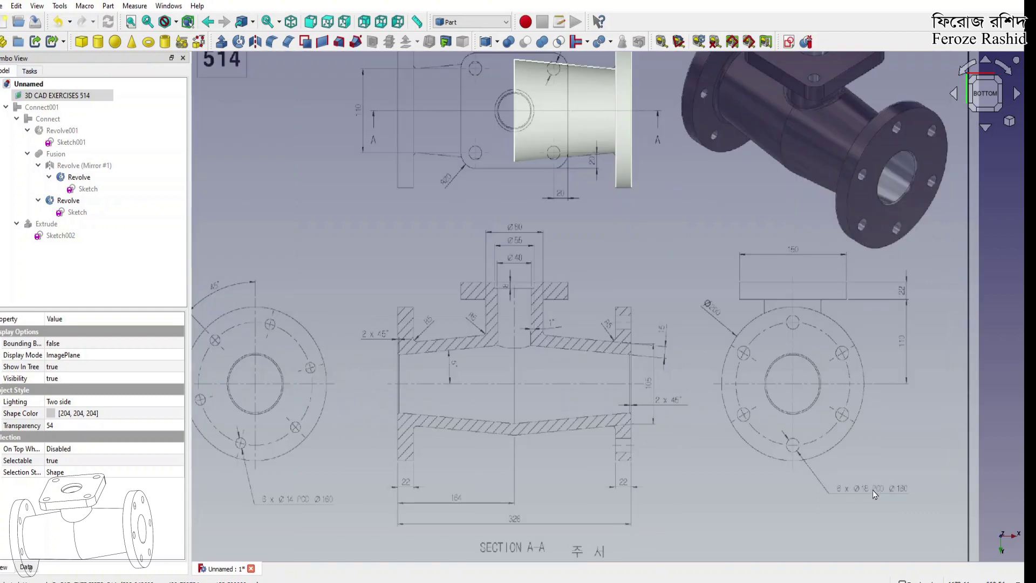
scroll(884, 502, up, 1)
click(803, 134)
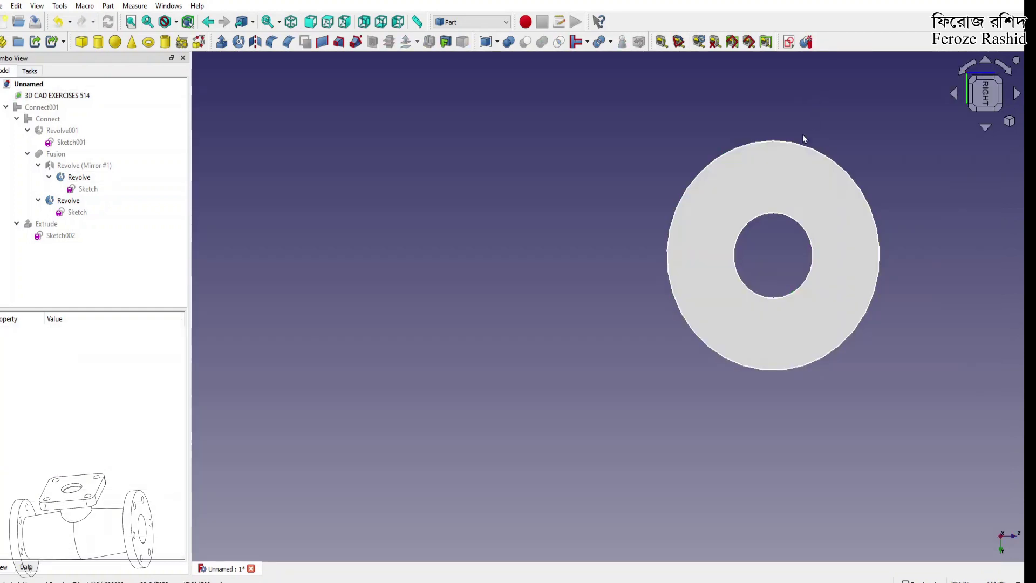
Start a new sketch attached by Plane face to the outer face of the round end flange
click(798, 142)
middle_drag(756, 208, 795, 205)
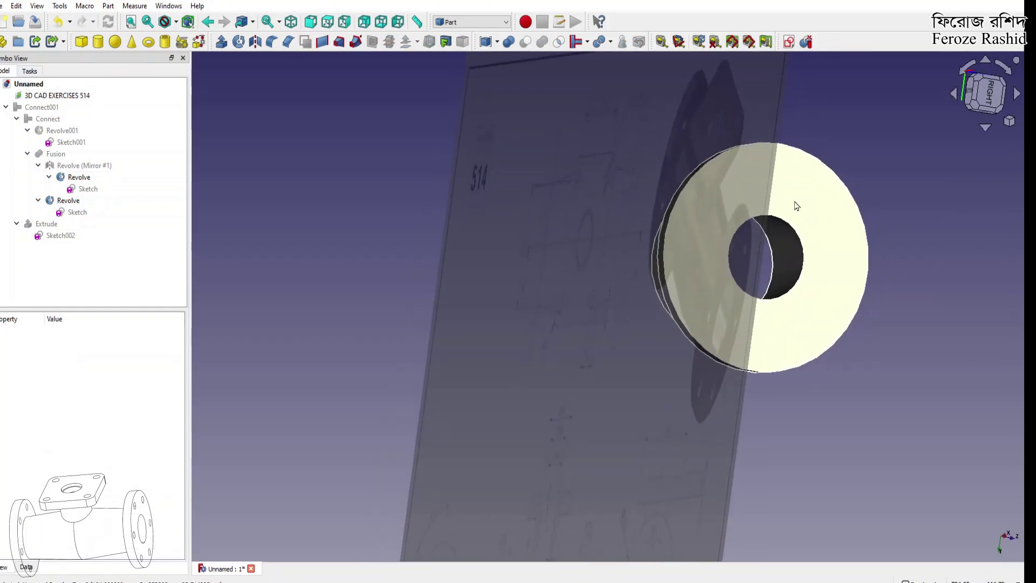
click(790, 45)
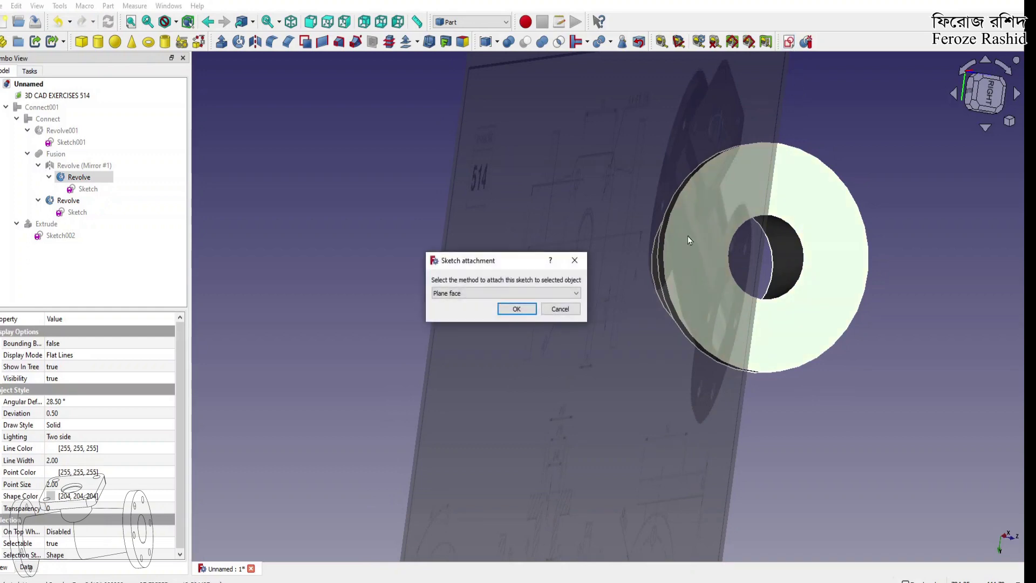
click(532, 308)
Draw a construction circle centred on the sketch origin and constrain its diameter to 160 mm
scroll(593, 375, down, 2)
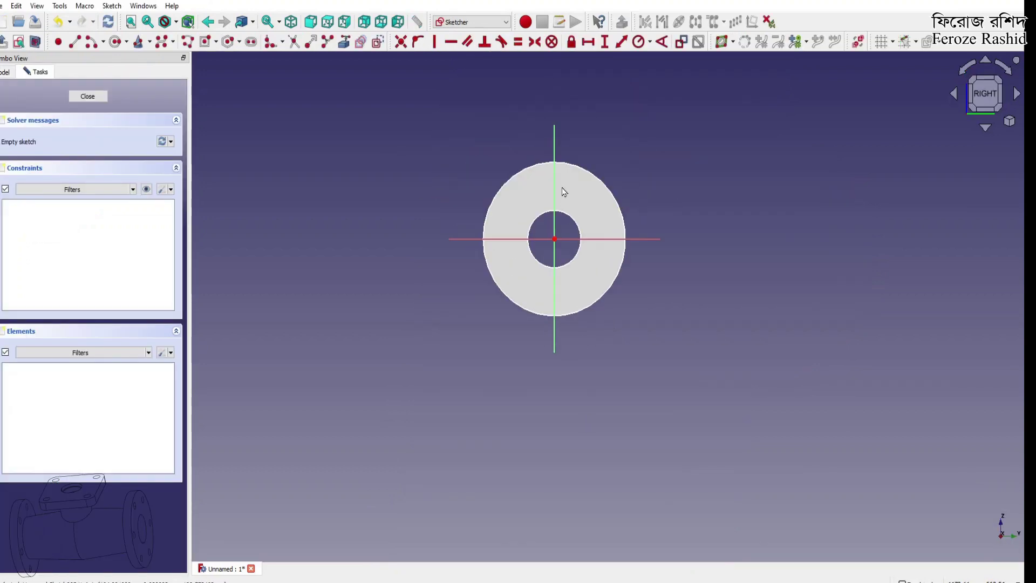
scroll(562, 183, up, 3)
key(g)
key(c)
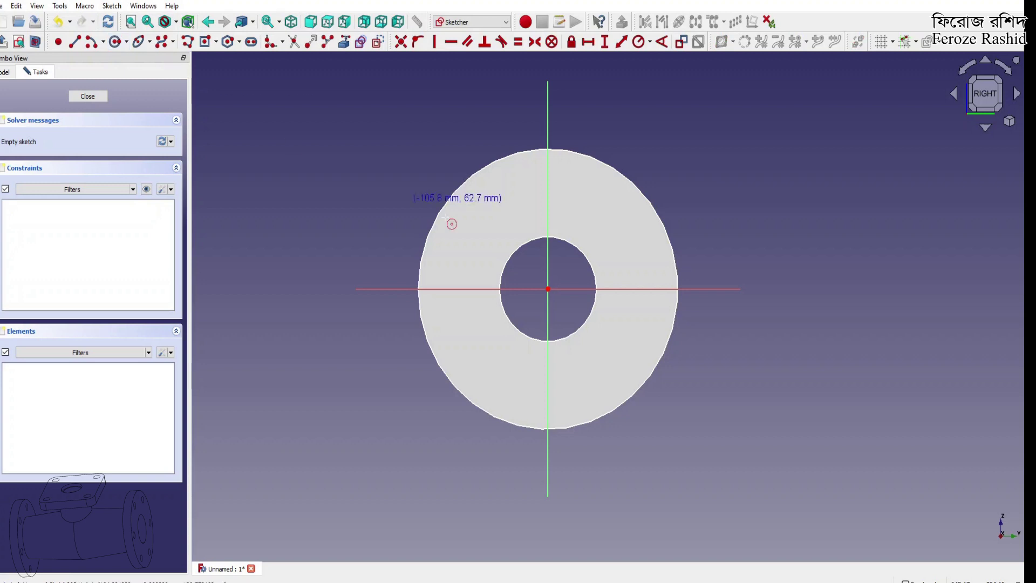
click(548, 289)
click(588, 210)
click(650, 42)
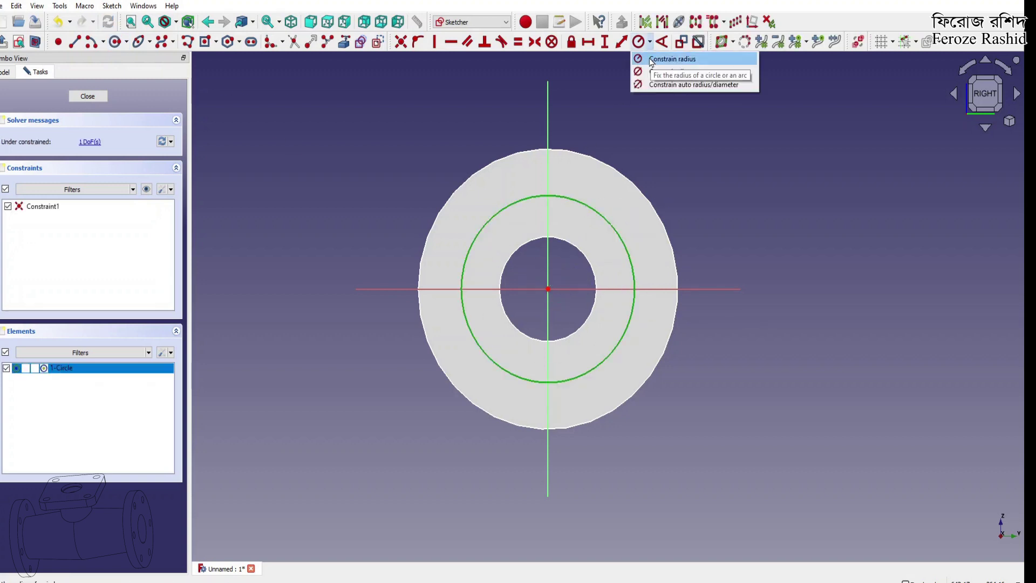
click(651, 74)
text(160)
key(Return)
Draw a bolt hole circle centred where the pitch circle crosses the vertical axis and constrain its diameter to 18 mm
key(g)
key(c)
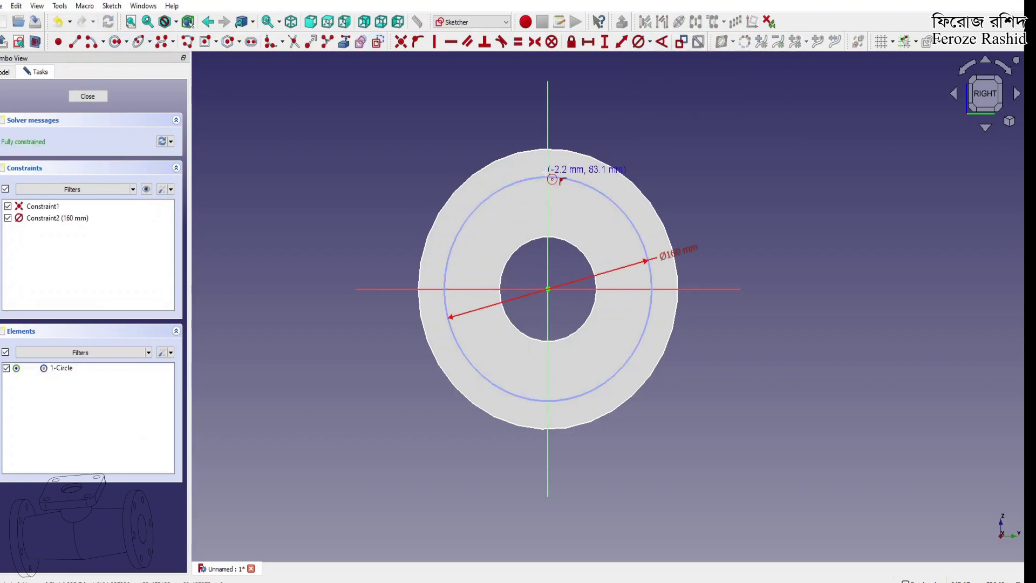
click(548, 177)
click(560, 188)
click(559, 177)
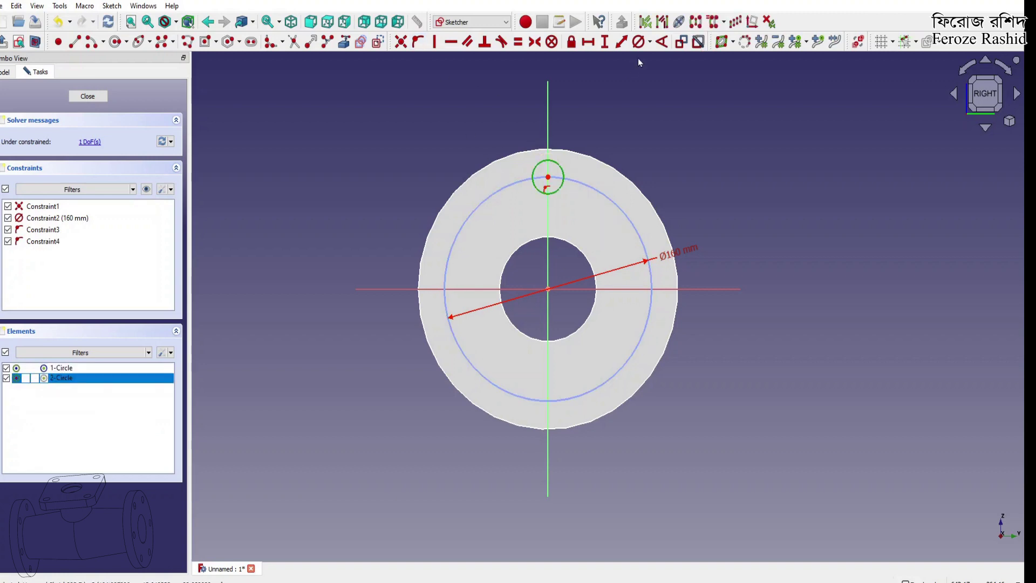
click(638, 41)
text(18)
key(Return)
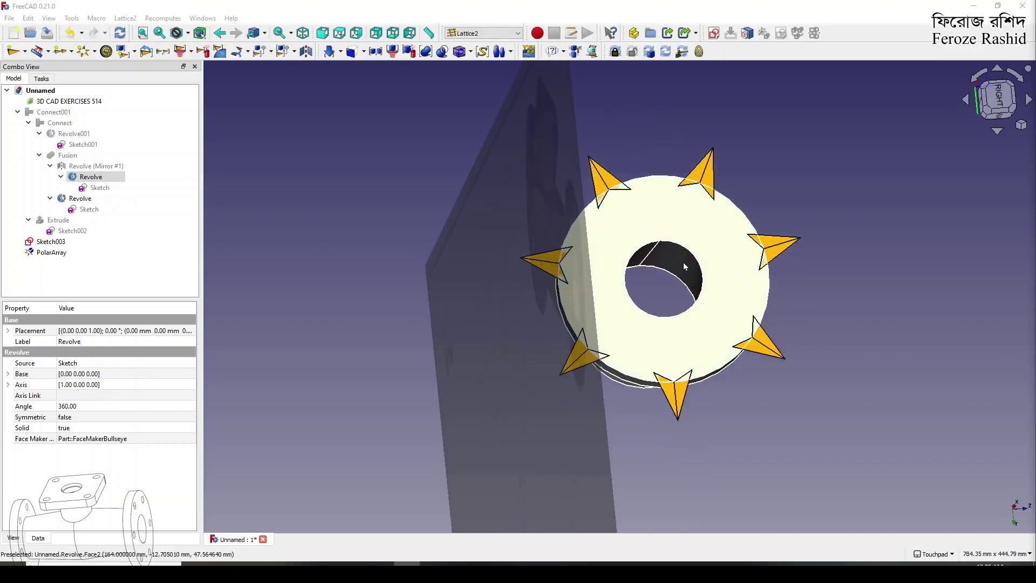
Set the count of the polar array on the flange face to 6
scroll(591, 294, down, 2)
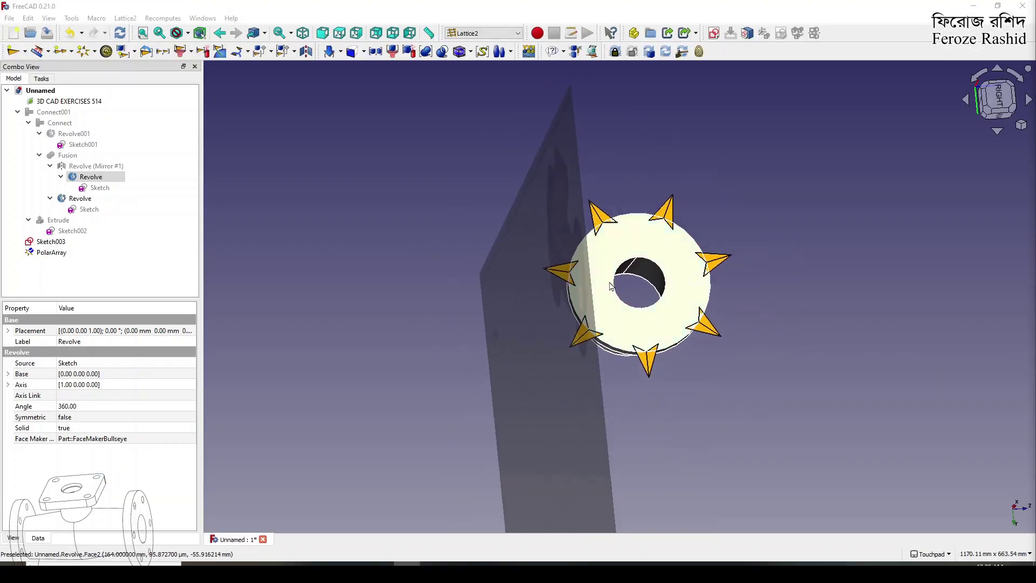
scroll(679, 249, up, 2)
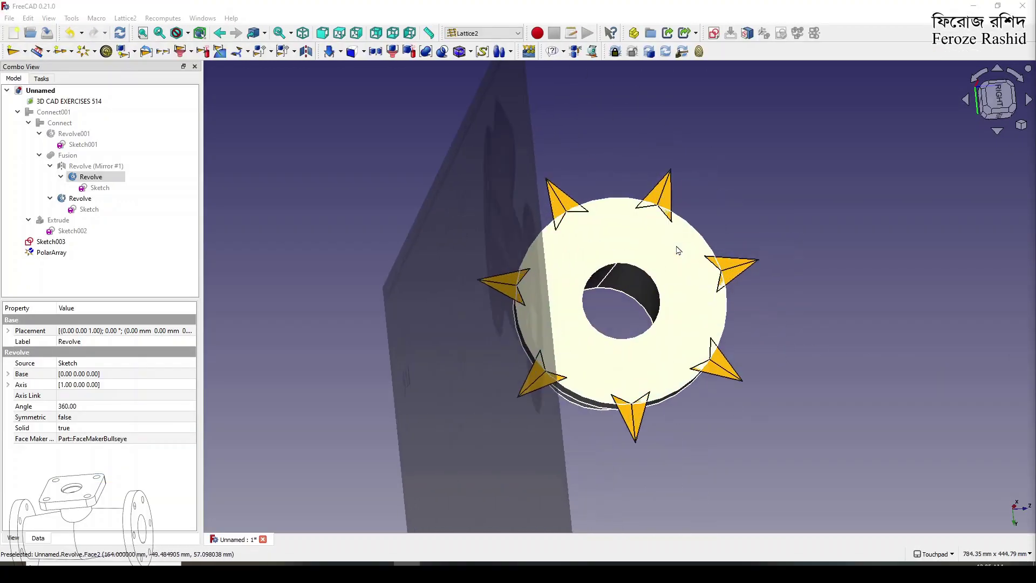
click(45, 254)
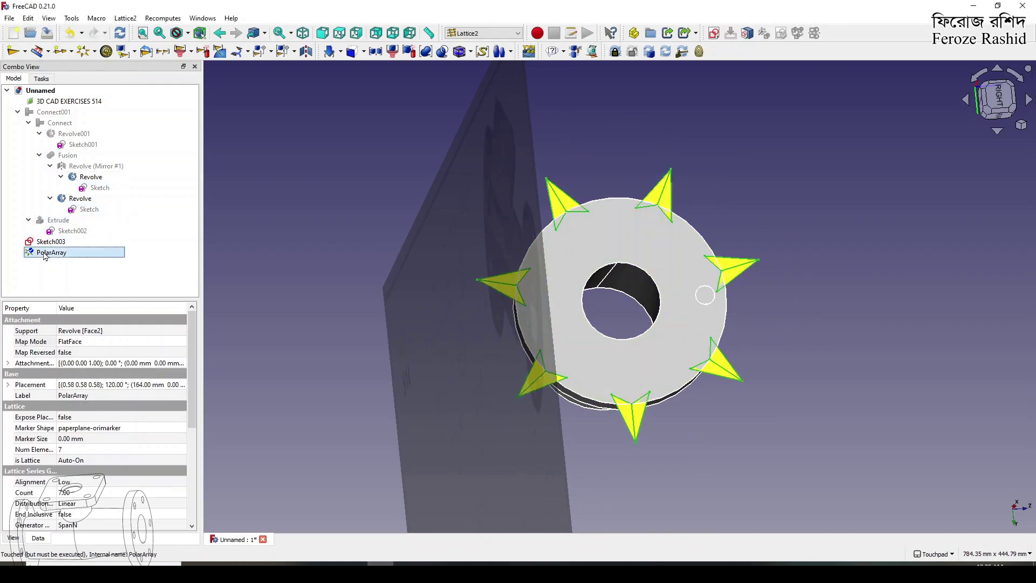
click(67, 453)
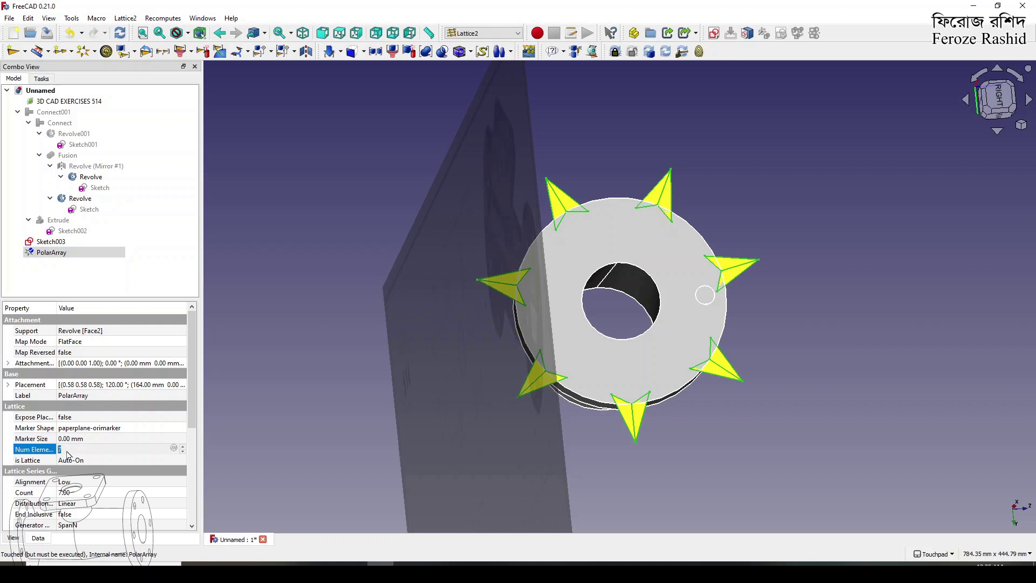
key(6)
scroll(115, 435, down, 2)
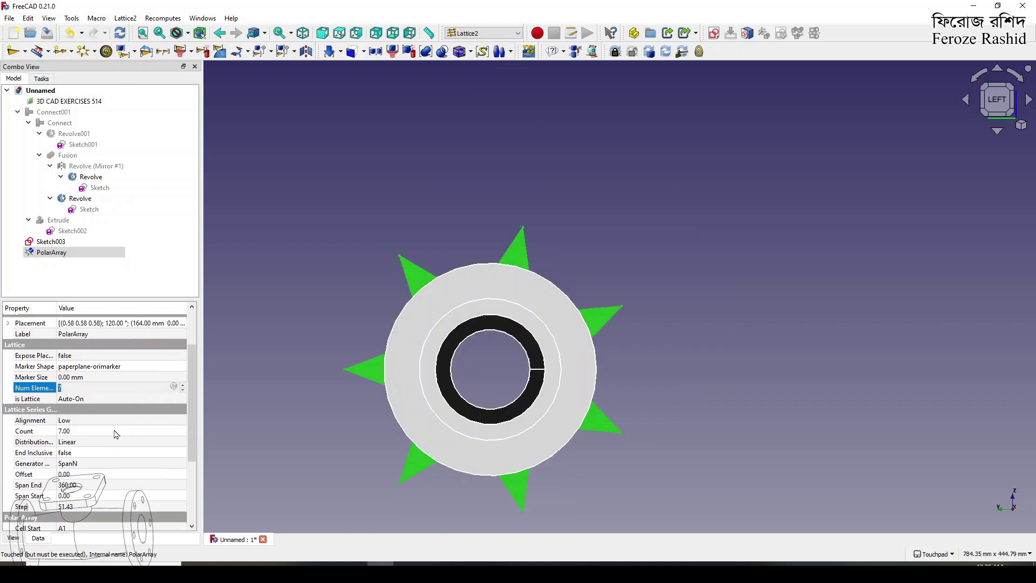
text(6)
click(80, 435)
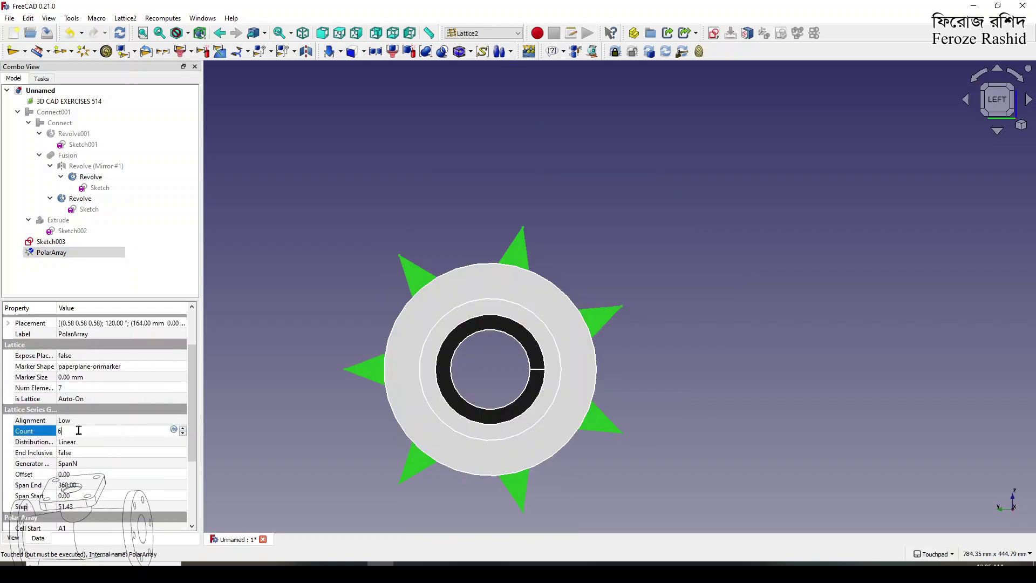
mouse_move(237, 354)
shift+mouse_down()
mouse_move(389, 343)
mouse_move(519, 349)
shift+mouse_up()
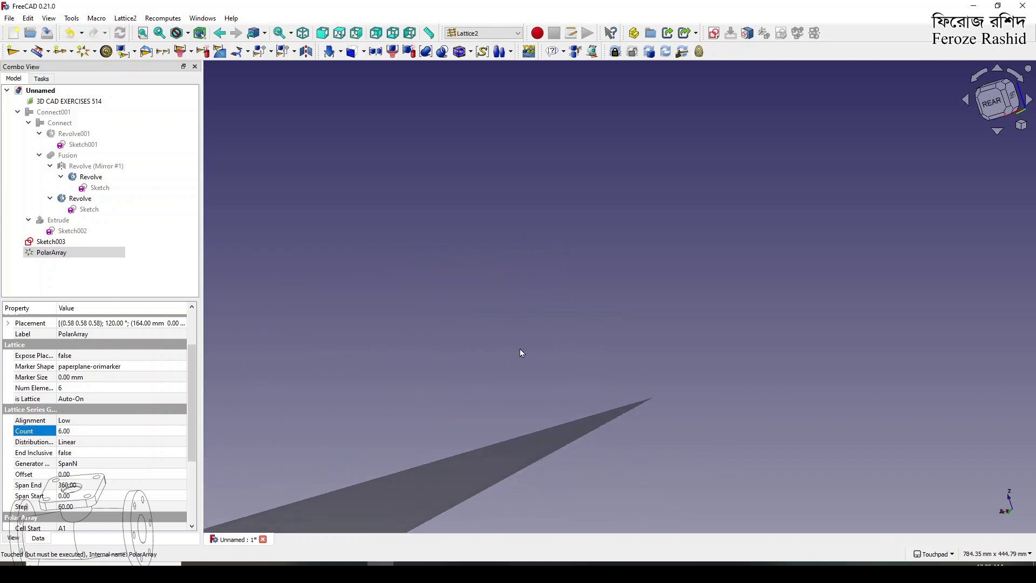
click(996, 108)
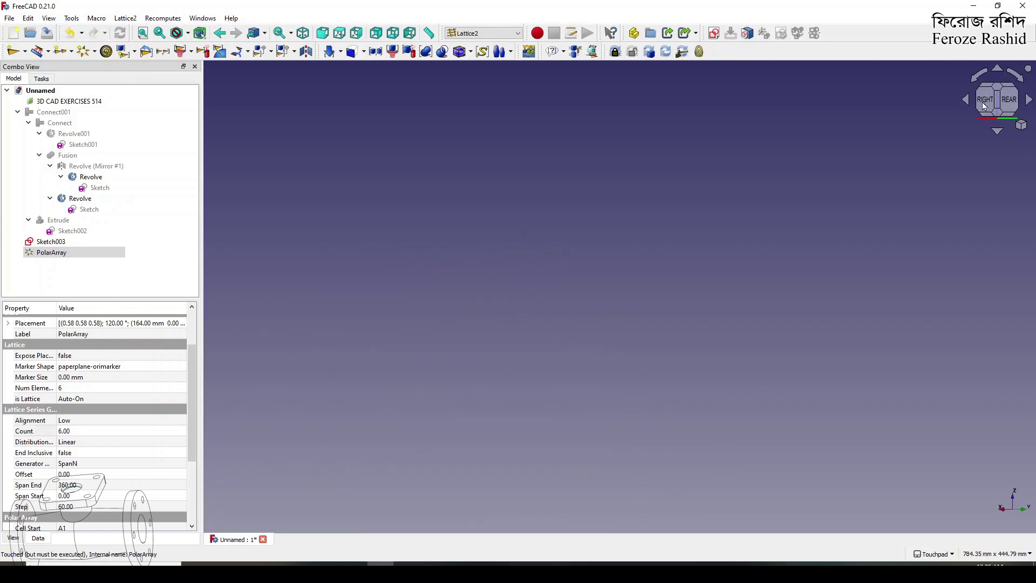
Populate the polar array with copies of the bolt hole sketch
click(44, 253)
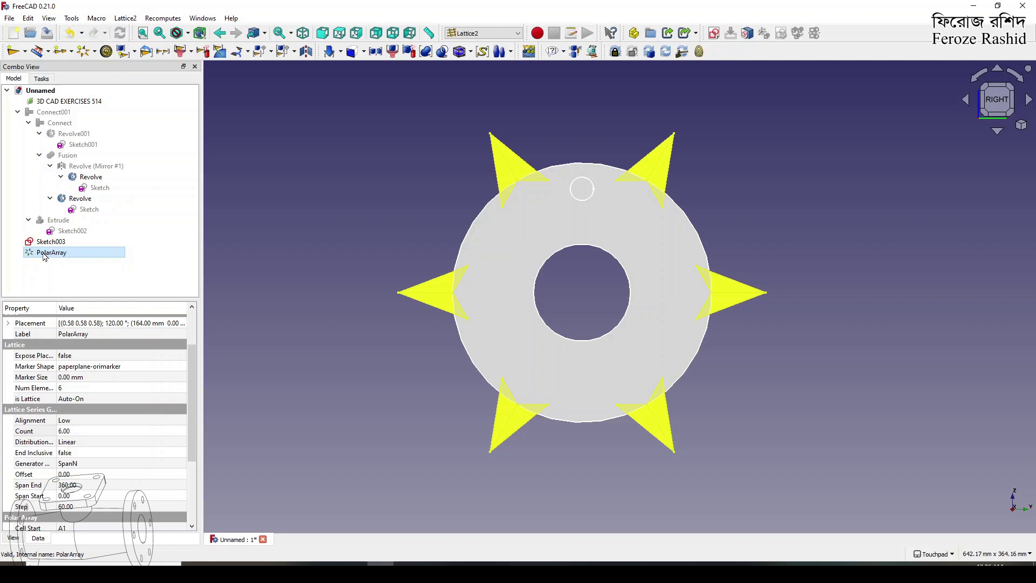
click(52, 243)
ctrl+click(53, 252)
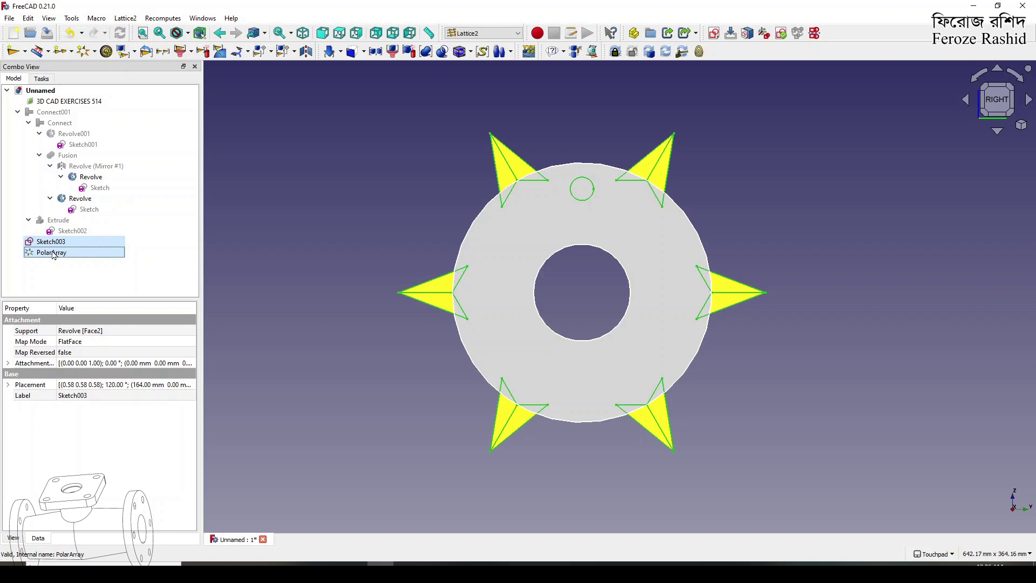
click(268, 52)
click(281, 64)
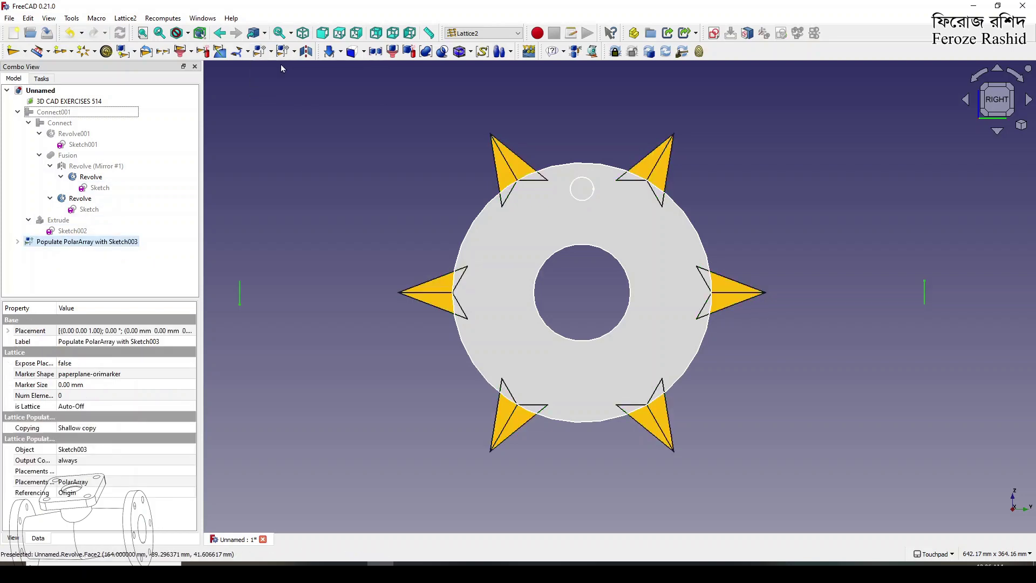
Set the populated array's Referencing to First item
scroll(400, 217, down, 4)
alt+middle_drag(449, 240, 415, 265)
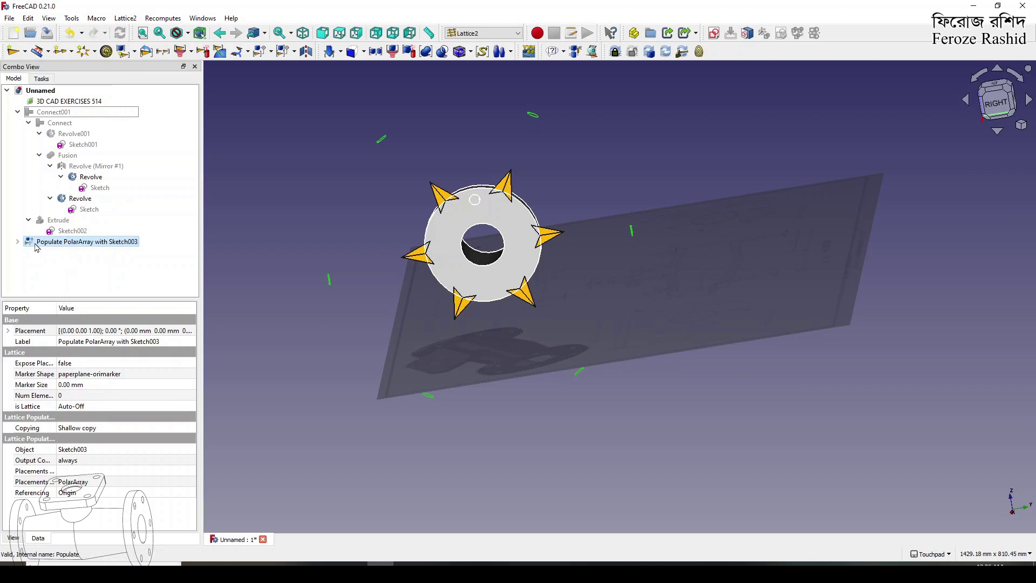
click(18, 242)
click(66, 495)
click(68, 494)
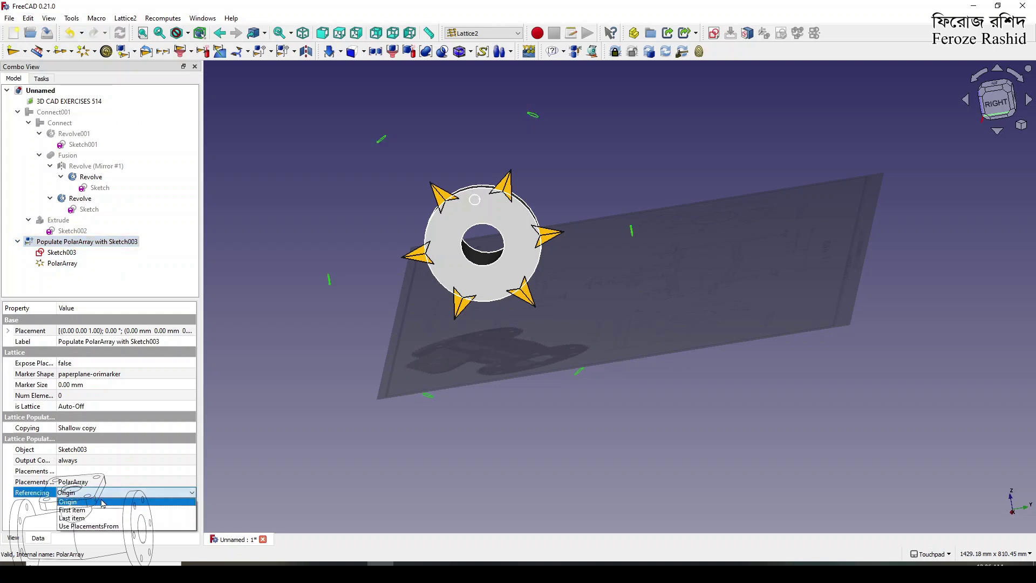
click(104, 509)
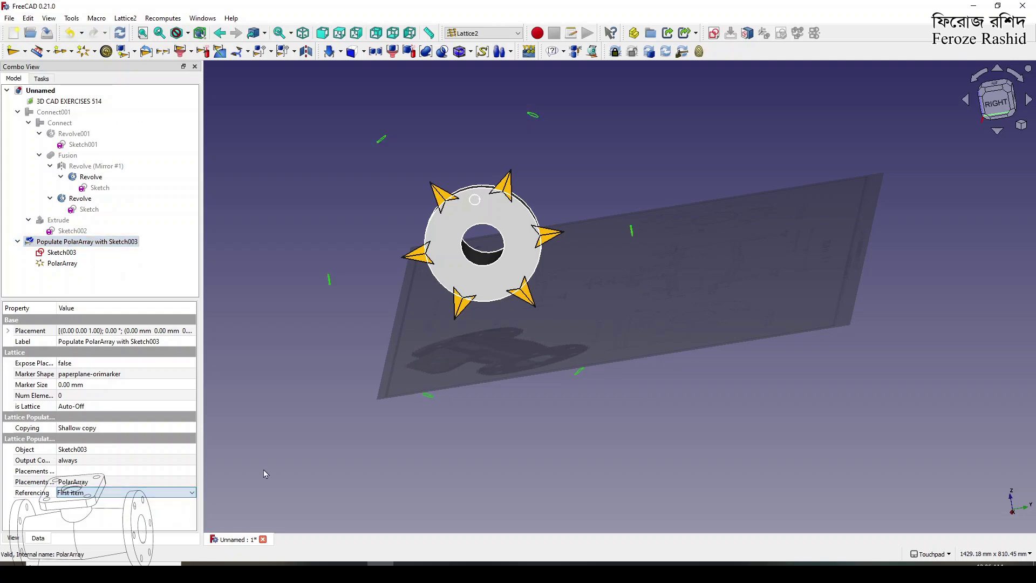
click(267, 467)
scroll(468, 215, up, 2)
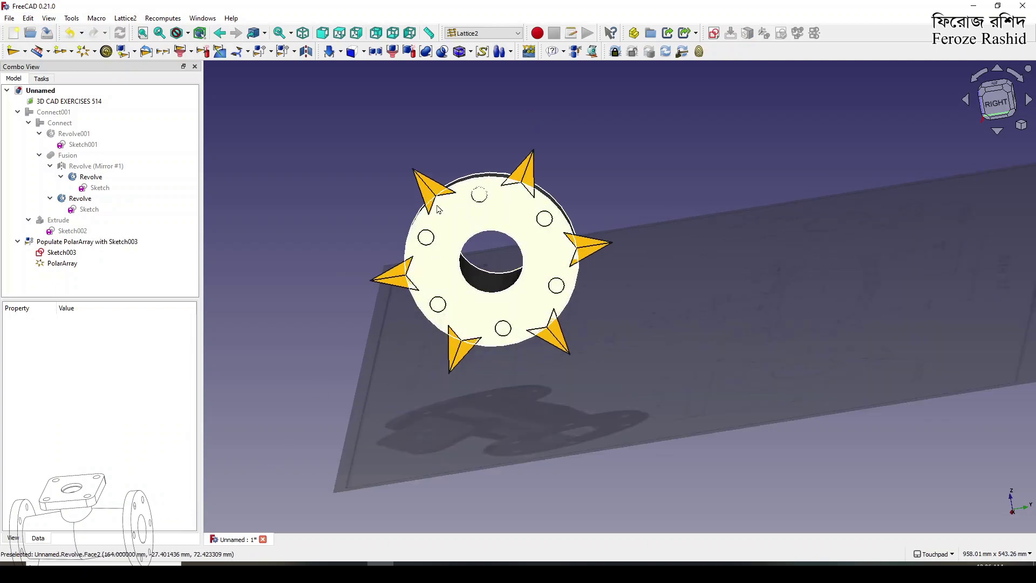
Hide the polar array markers and the original bolt hole sketch
click(63, 263)
key(space)
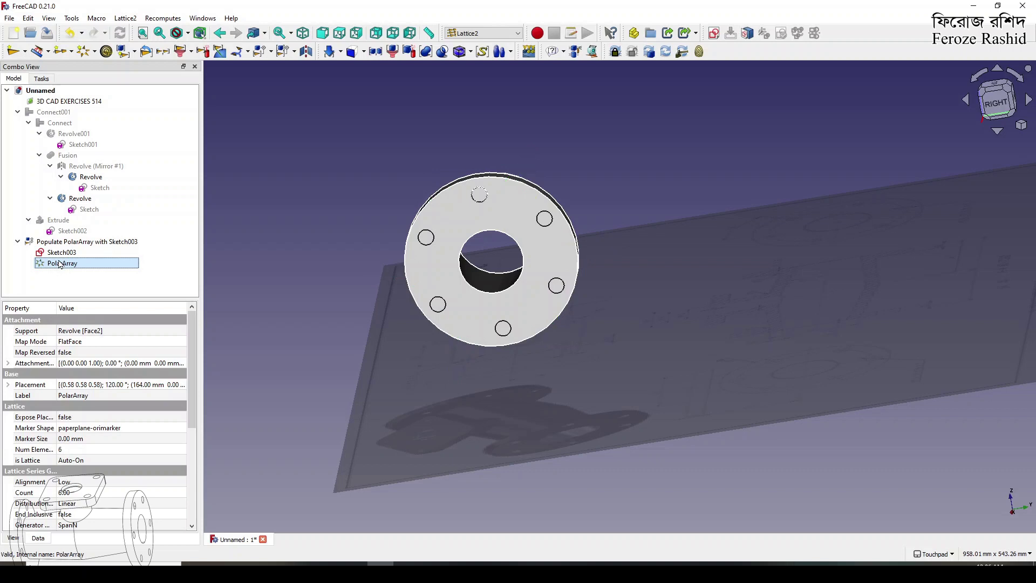
click(65, 252)
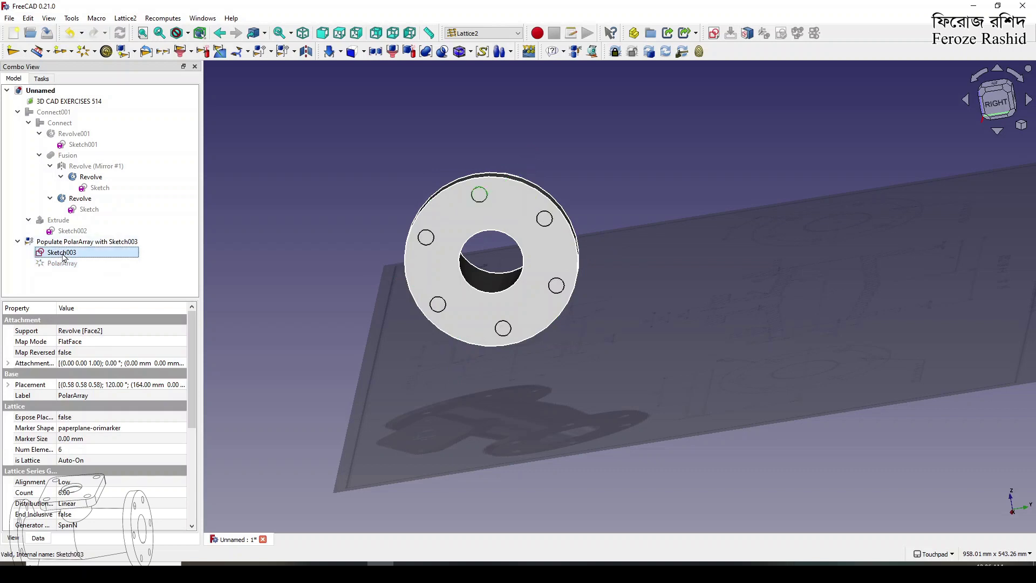
Extrude the populated bolt hole circles 22 mm along their normal as solids in the Part workbench
click(70, 242)
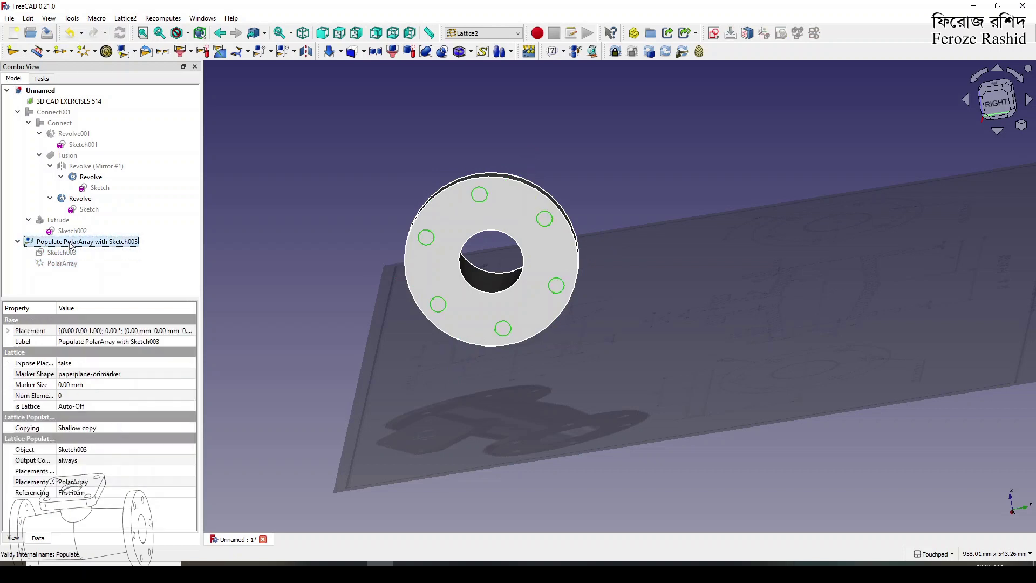
click(483, 33)
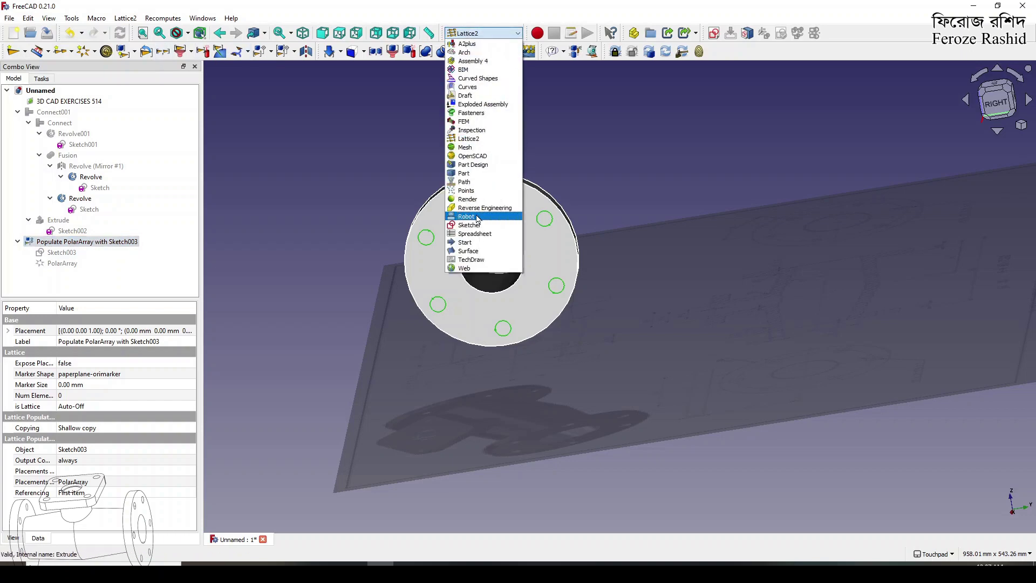
click(468, 175)
alt+drag(474, 209, 569, 225)
alt+drag(357, 275, 407, 292)
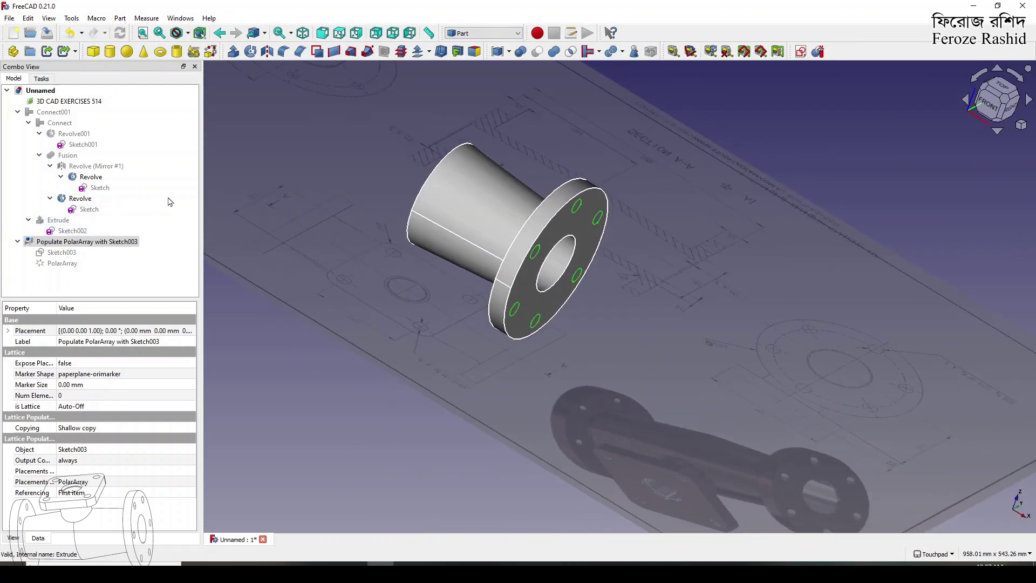
click(233, 51)
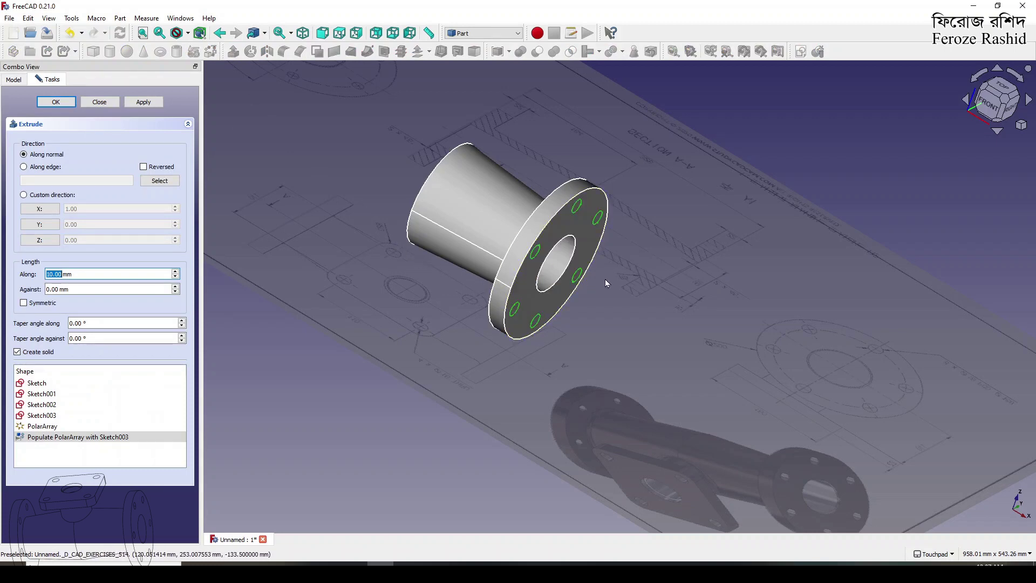
scroll(680, 243, up, 5)
scroll(778, 230, down, 4)
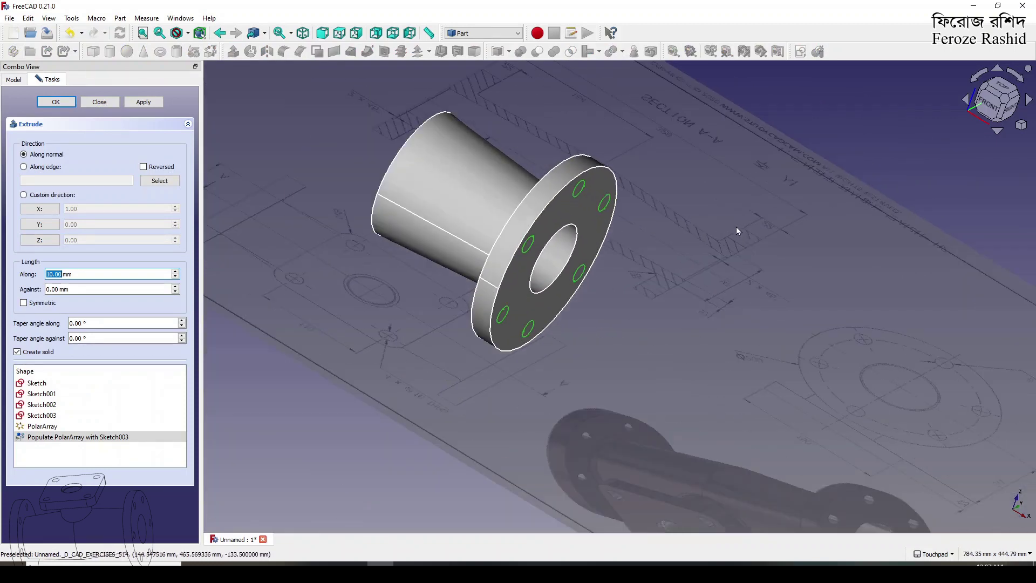
text(22)
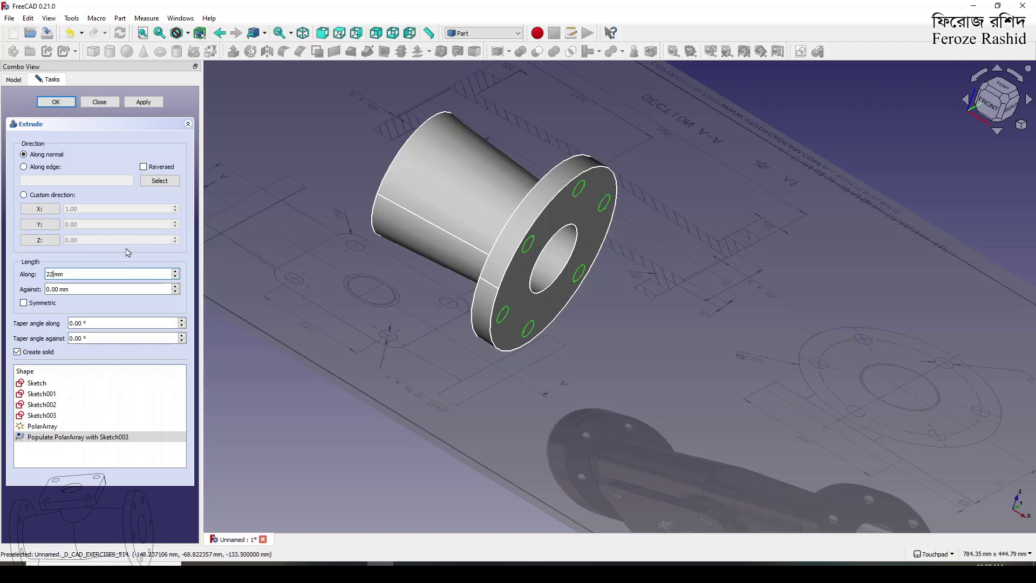
click(143, 102)
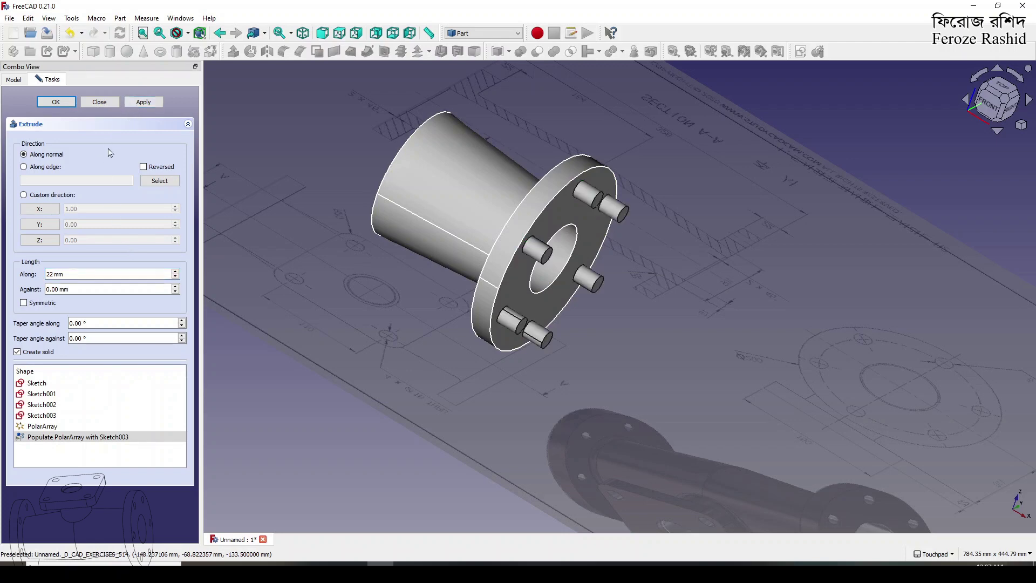
click(101, 103)
Set the bolt hole extrusion's Reversed property to true
click(52, 241)
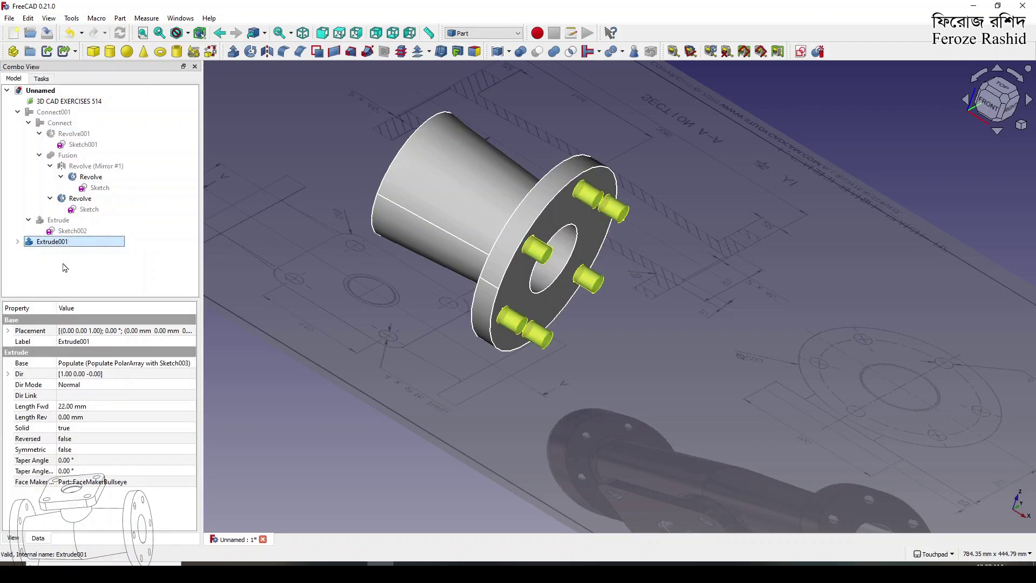
click(65, 438)
click(67, 438)
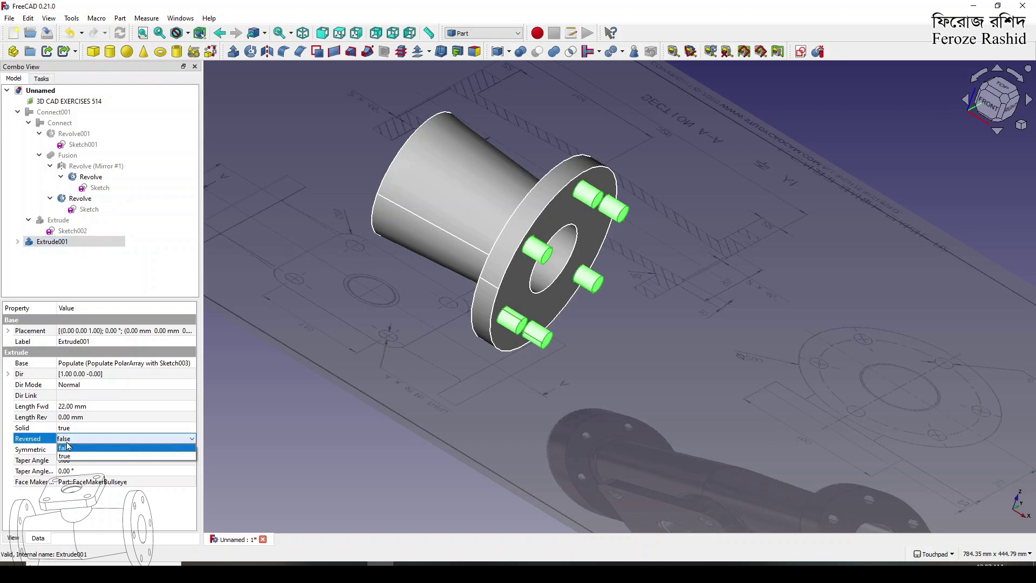
click(70, 460)
click(264, 455)
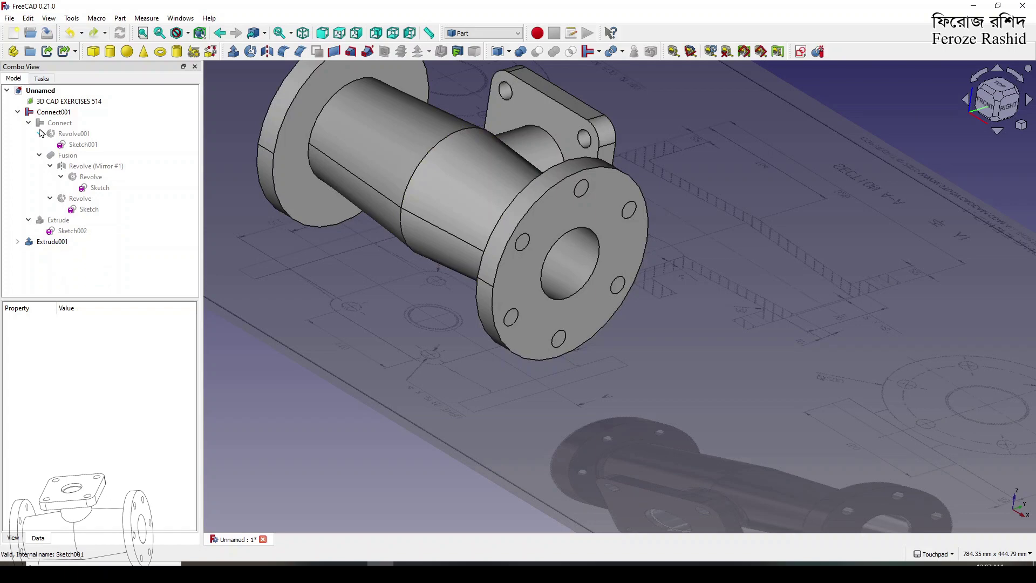
Cut the extruded bolt holes out of the fitting's connected body
click(18, 112)
click(49, 113)
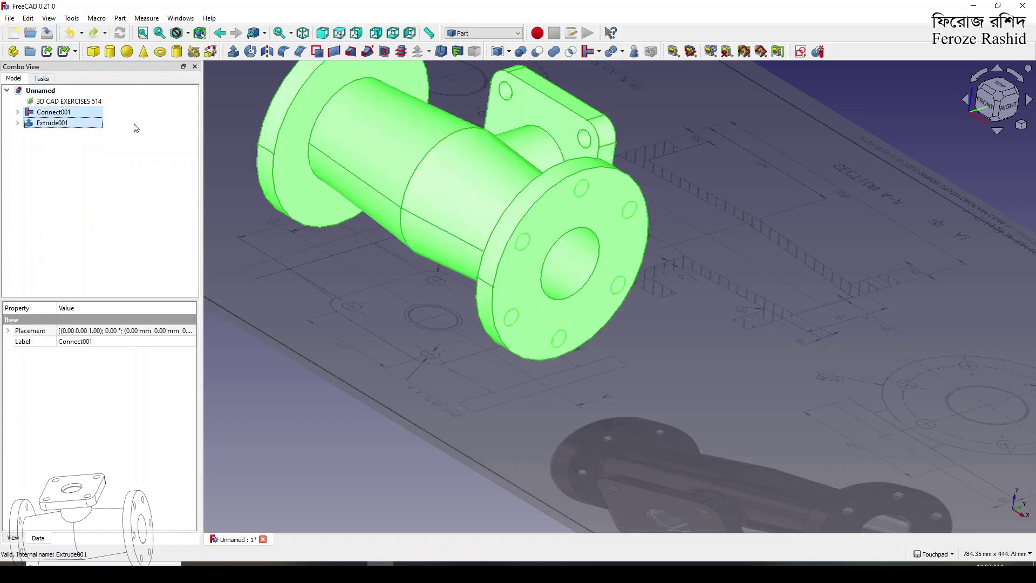
click(534, 54)
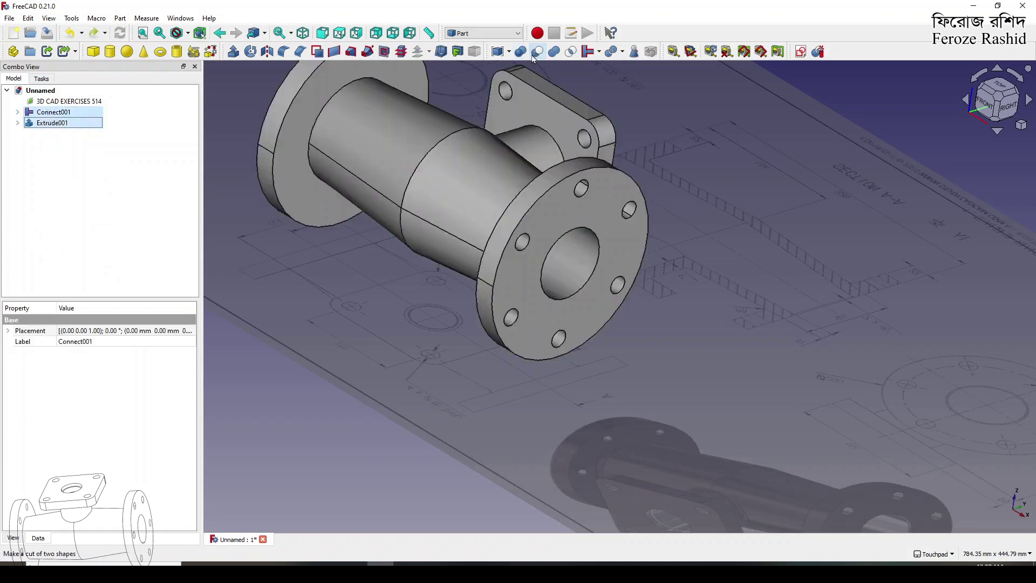
Create a sketch on the outer face of the undrilled round end flange with the Plane face attachment
mouse_move(377, 435)
alt+mouse_down()
mouse_move(553, 272)
mouse_move(439, 259)
mouse_move(439, 241)
mouse_move(576, 269)
mouse_move(580, 351)
alt+mouse_up()
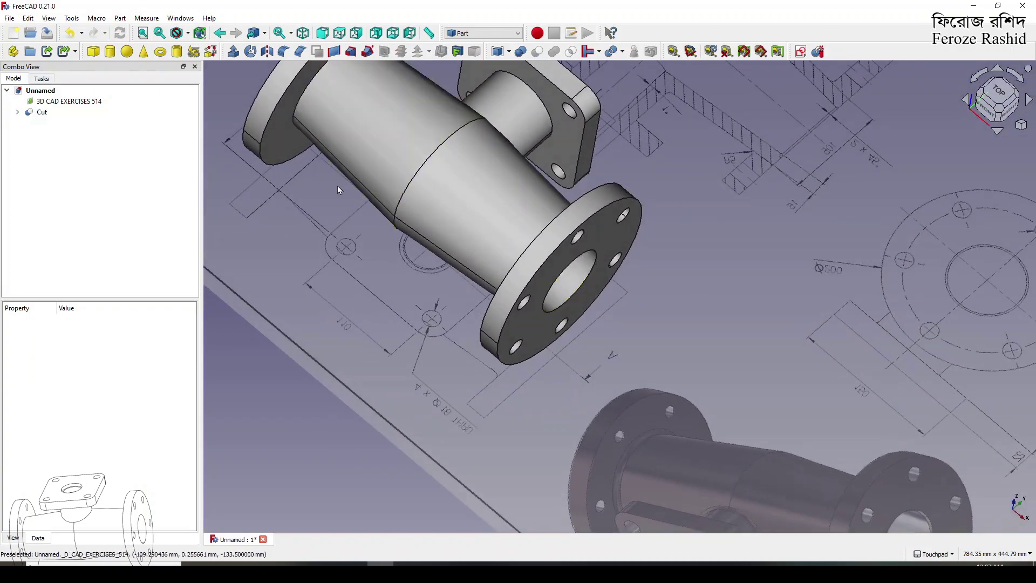
alt+drag(338, 186, 326, 303)
scroll(409, 289, down, 4)
mouse_move(466, 212)
alt+mouse_down()
mouse_move(513, 276)
mouse_move(432, 282)
mouse_move(309, 332)
mouse_move(326, 291)
alt+mouse_up()
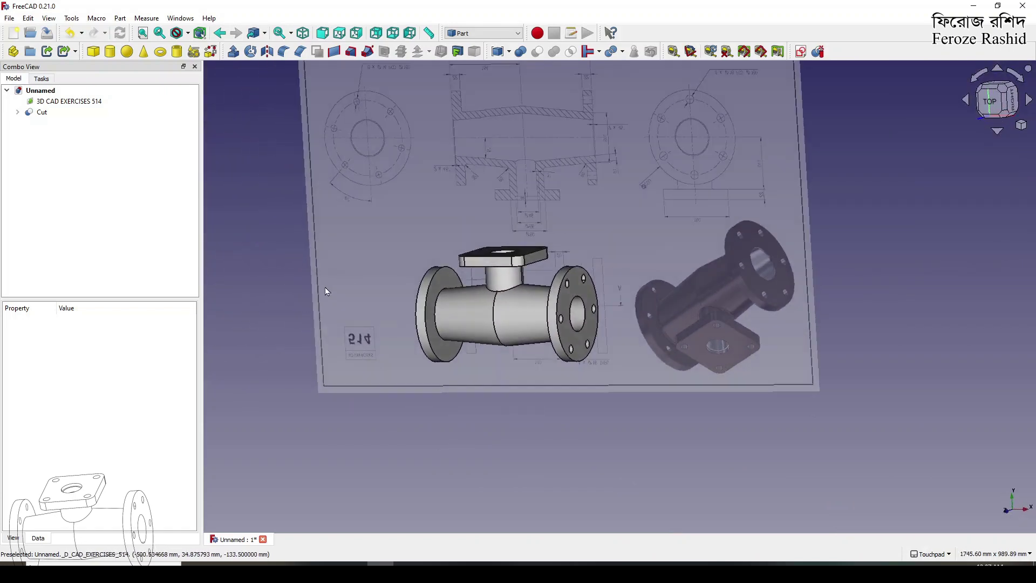
click(470, 311)
scroll(486, 311, up, 5)
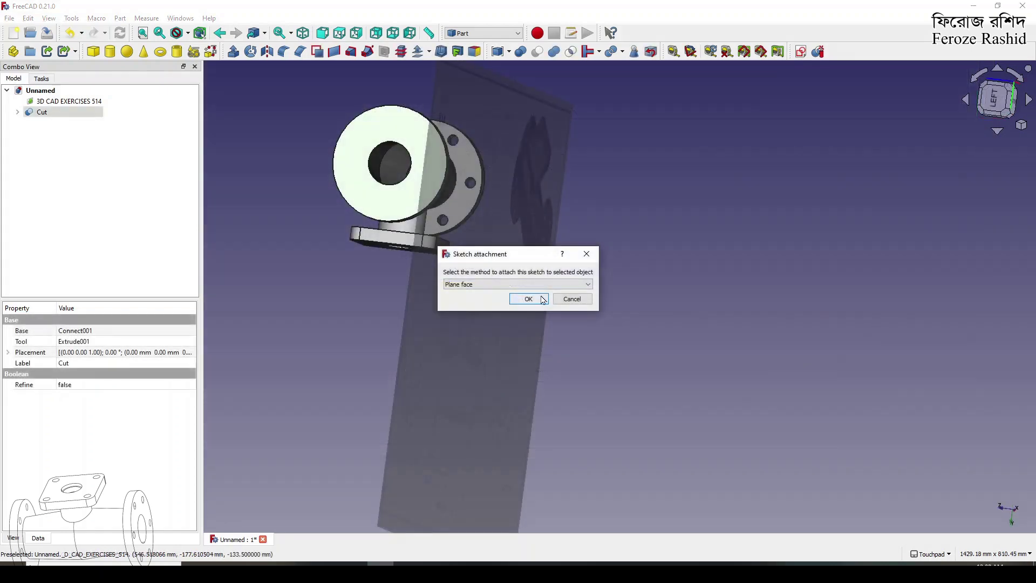
click(528, 299)
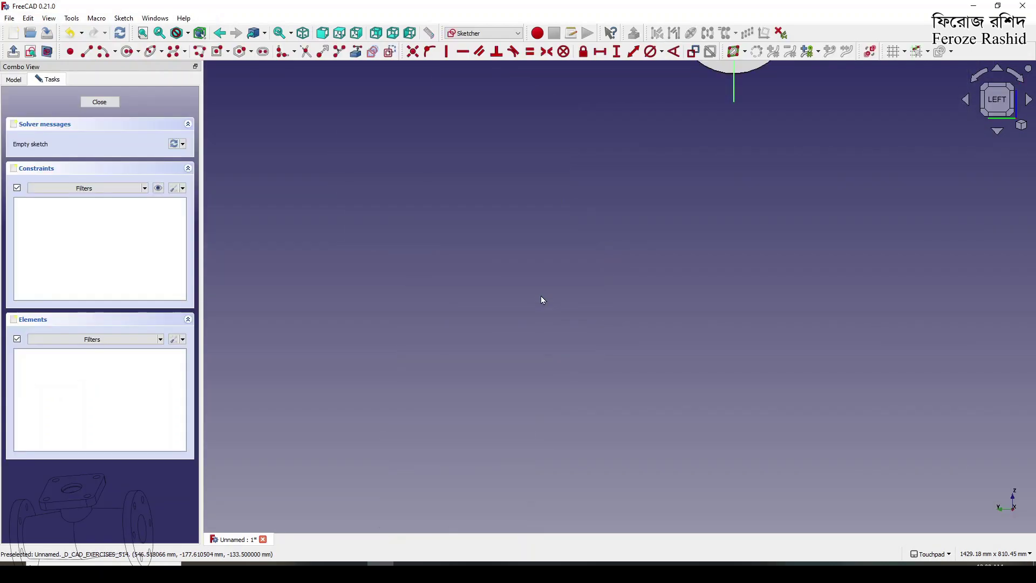
Draw a construction circle centred on the sketch origin and set its diameter to 160 mm
scroll(470, 368, down, 3)
scroll(574, 190, up, 3)
scroll(534, 292, up, 3)
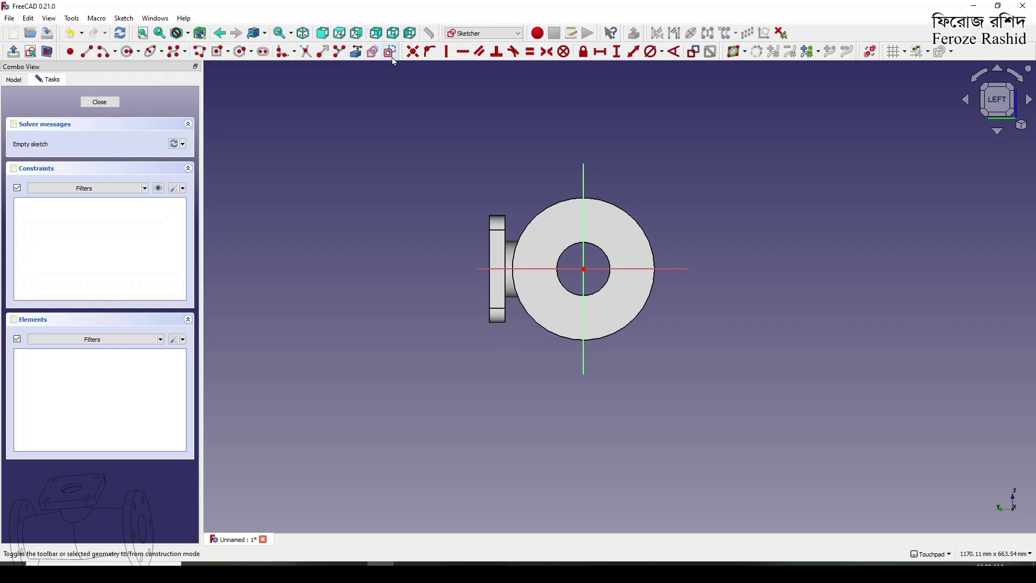
click(127, 54)
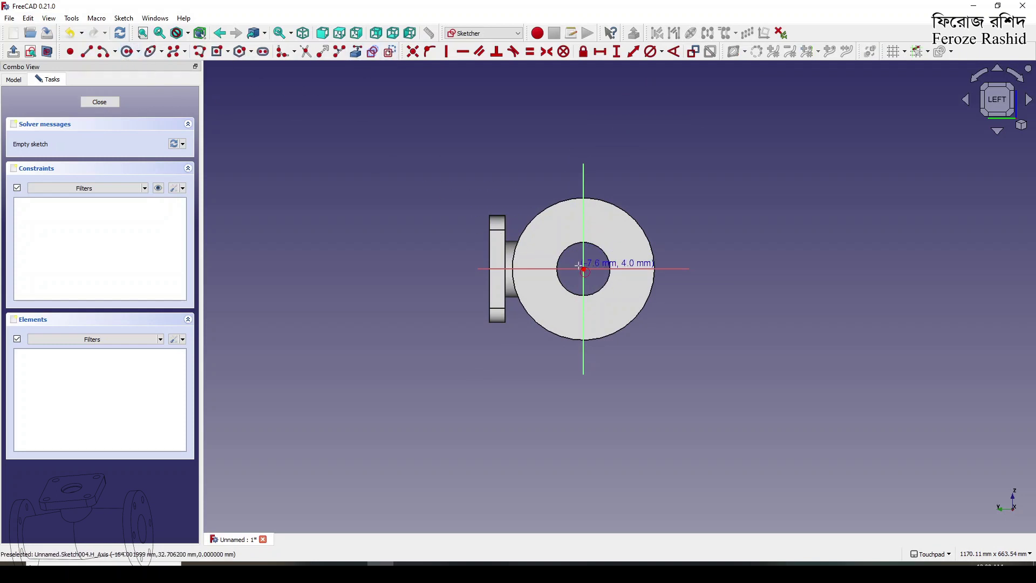
click(584, 269)
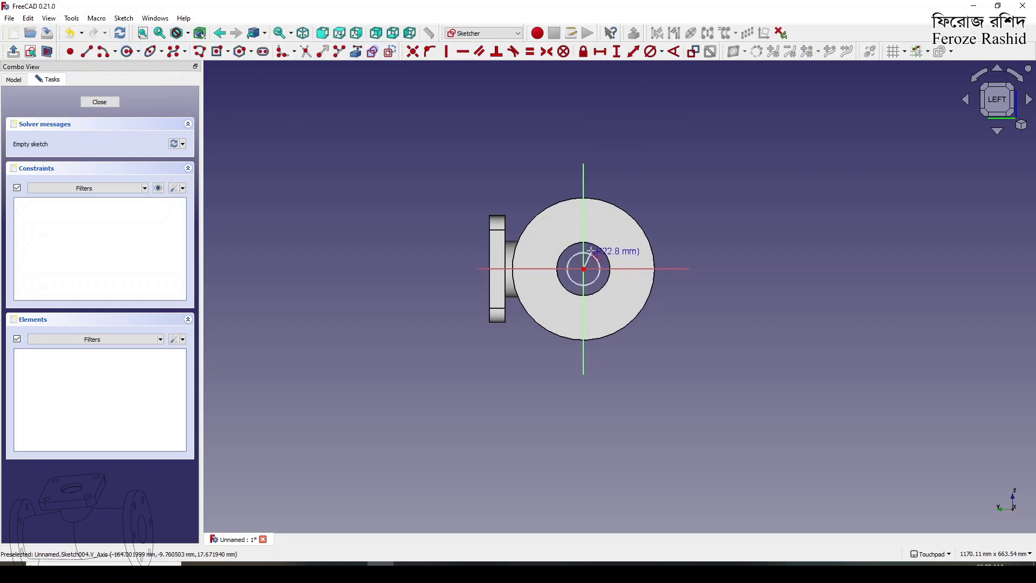
click(600, 225)
click(600, 222)
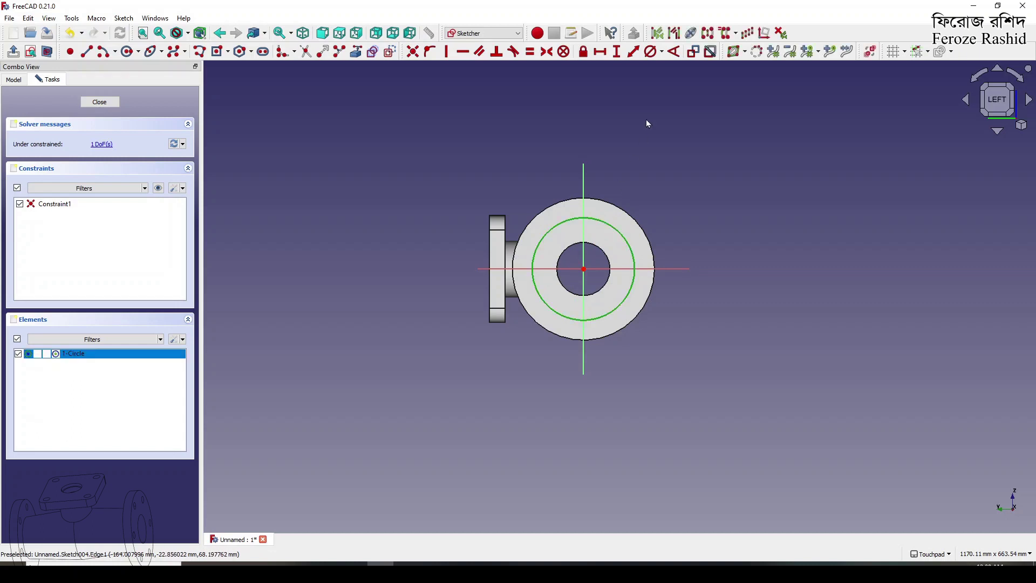
click(649, 58)
text(160)
key(Return)
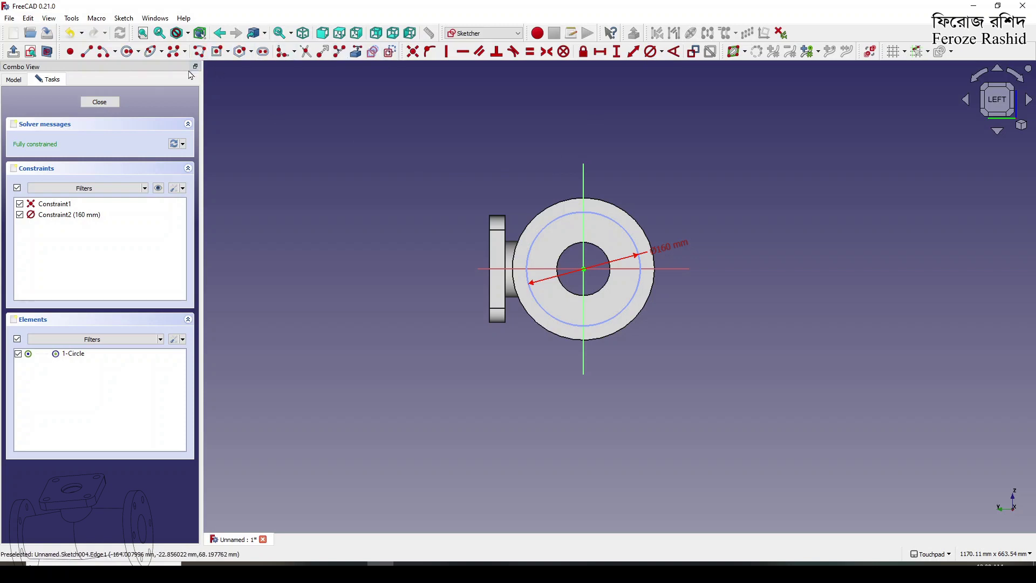
Draw a bolt hole circle about 26 mm in diameter centred on the construction circle and remove its automatic tangent constraint
click(128, 56)
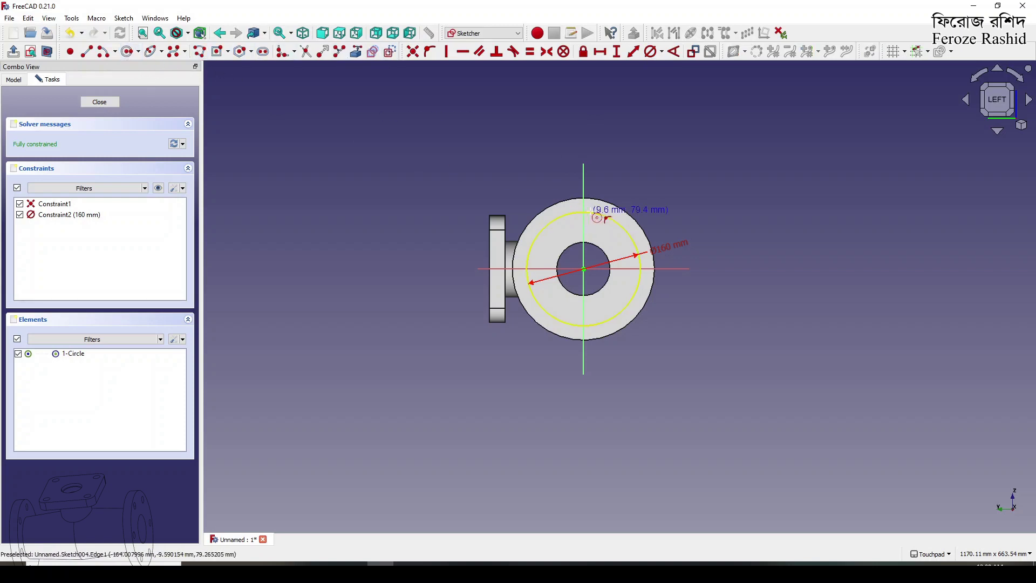
click(570, 211)
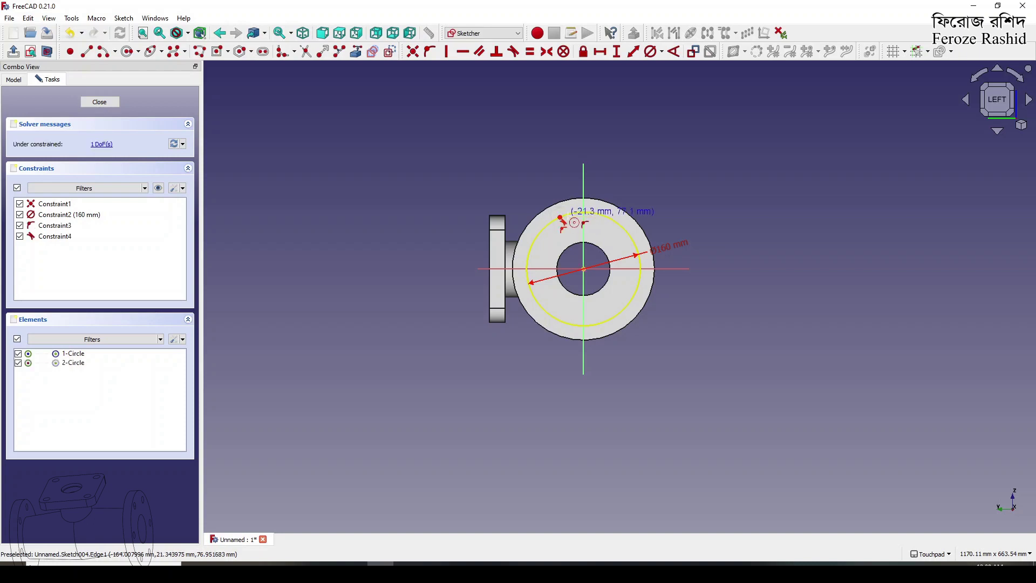
scroll(571, 226, up, 3)
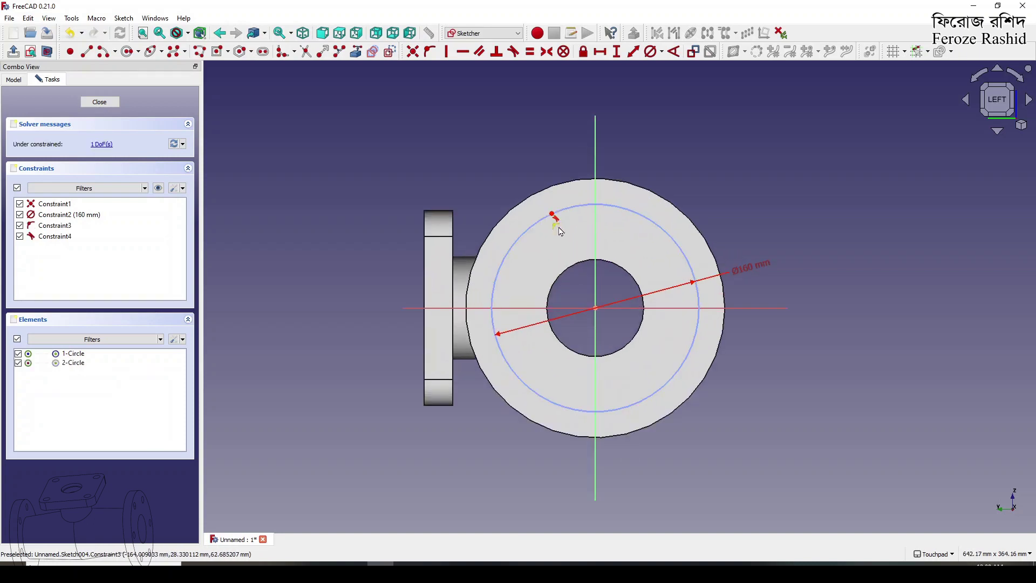
key(ctrl+z)
click(560, 230)
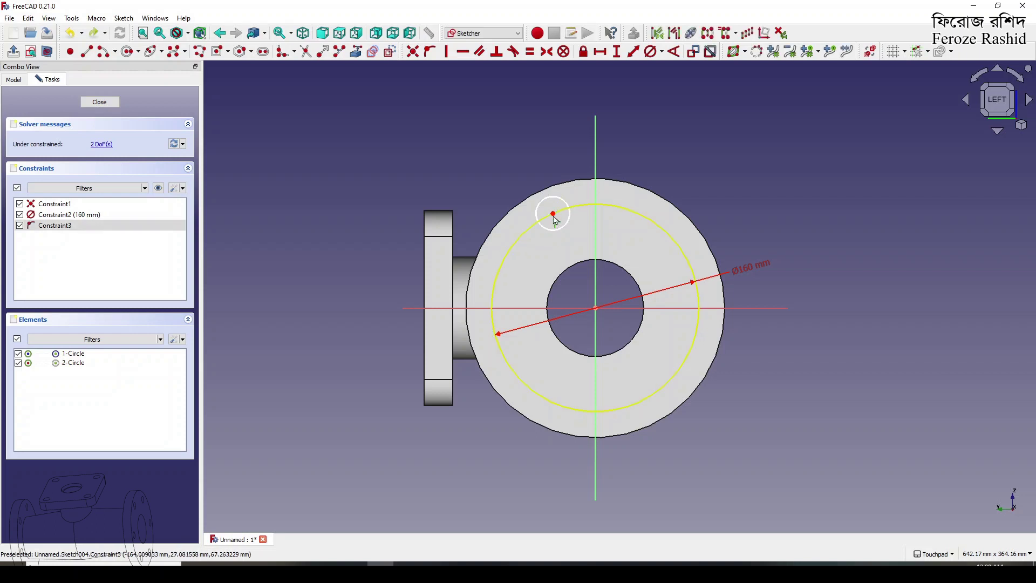
drag(549, 227, 556, 223)
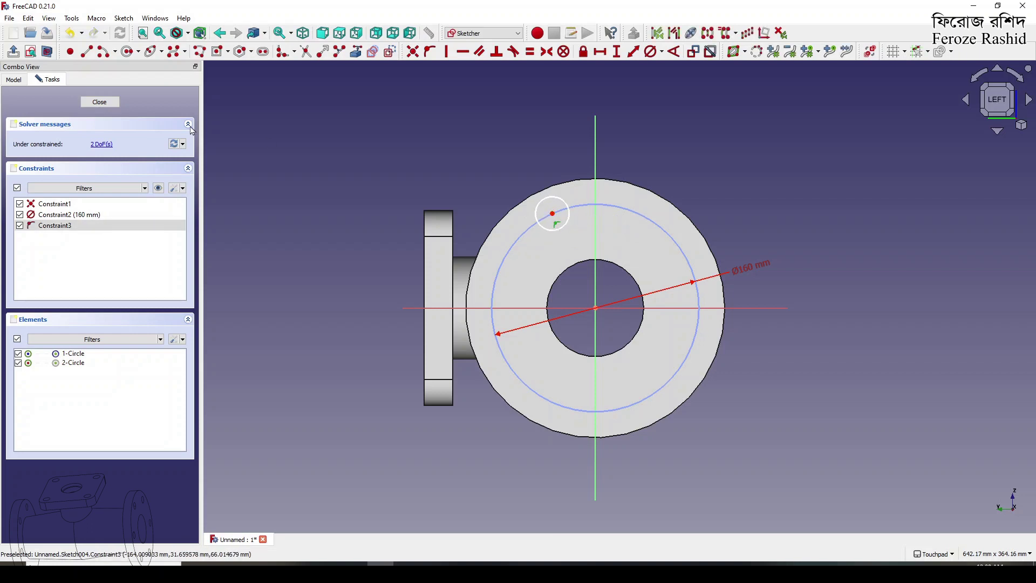
Draw a line from the bolt hole centre to the sketch origin and make it construction geometry
click(387, 55)
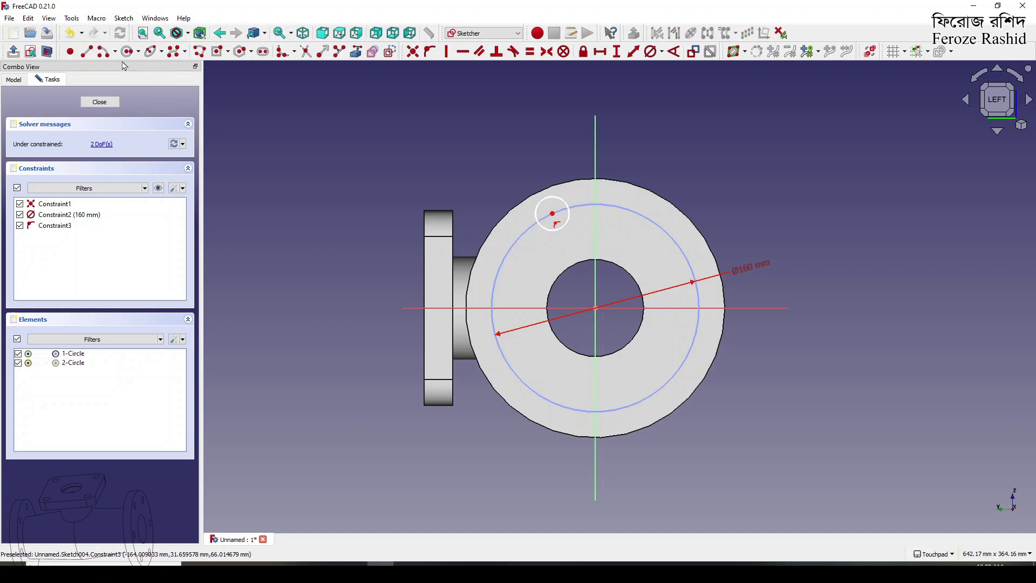
click(87, 53)
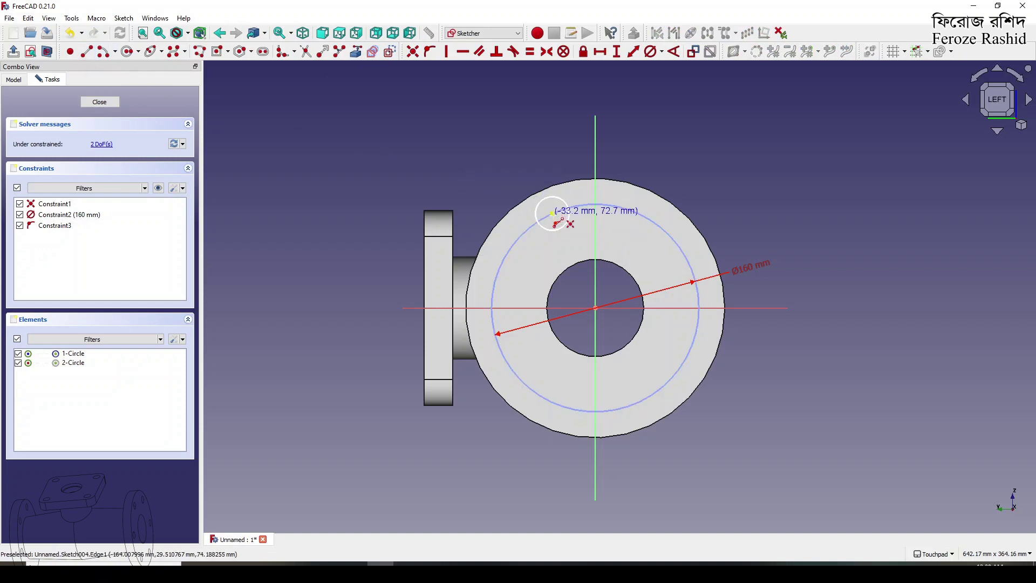
click(553, 214)
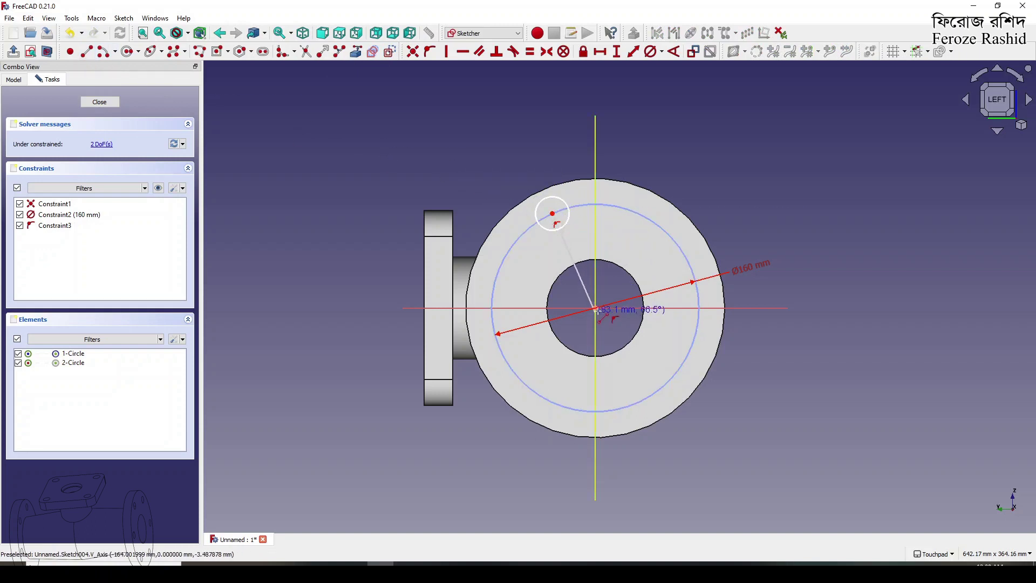
click(596, 309)
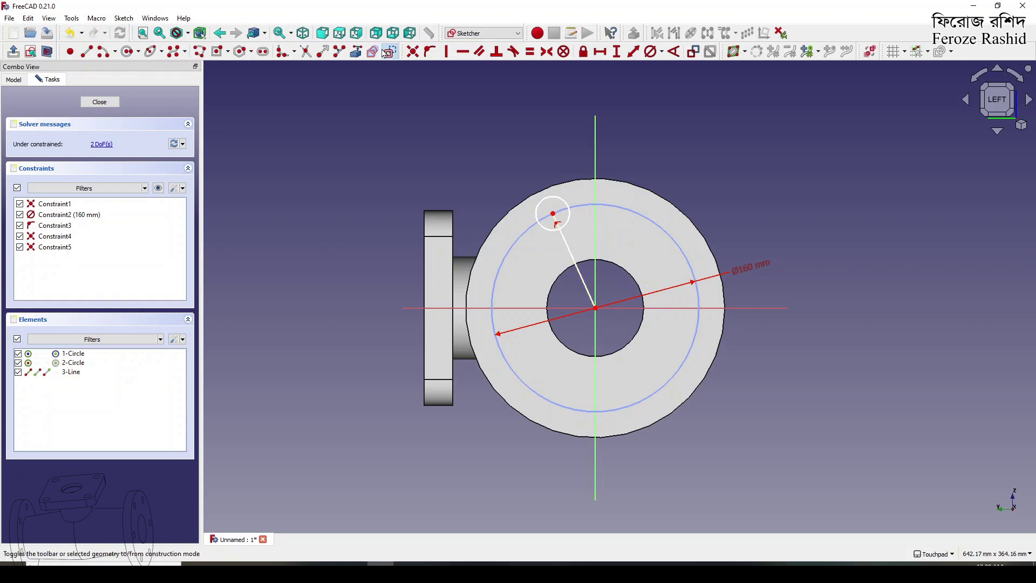
click(569, 252)
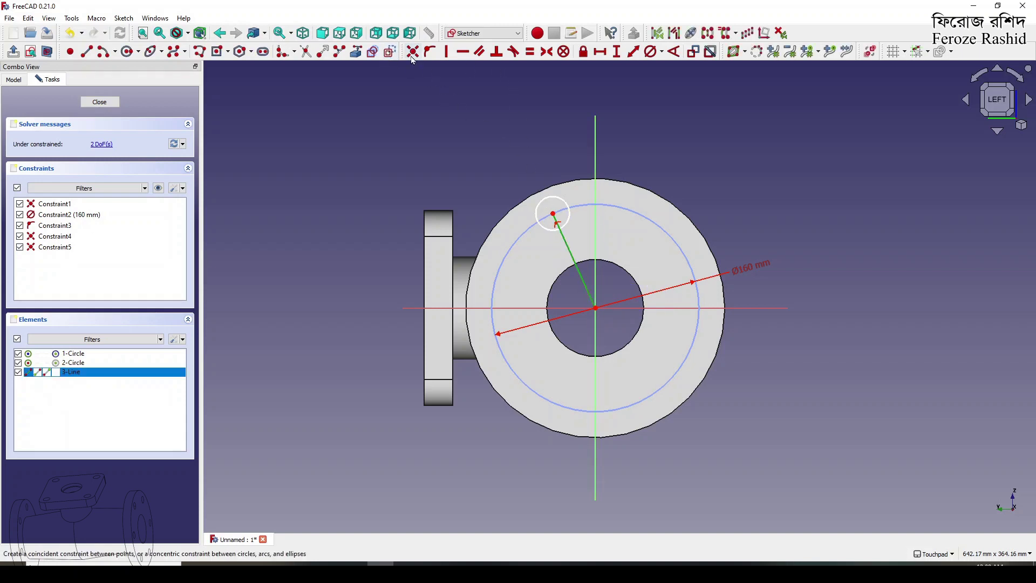
click(430, 123)
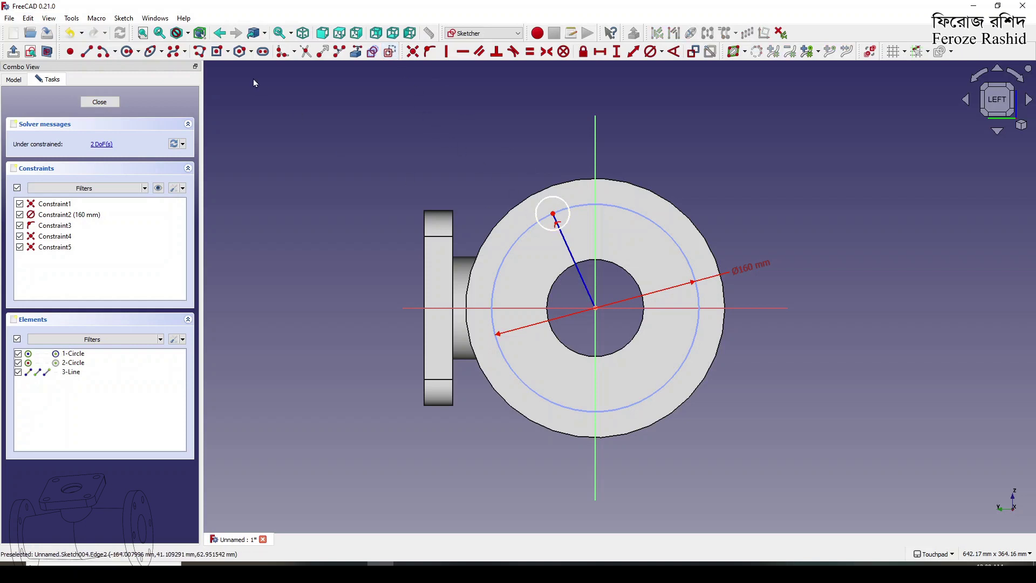
Constrain the angle between the construction line and the vertical axis to 45°
click(569, 250)
click(597, 122)
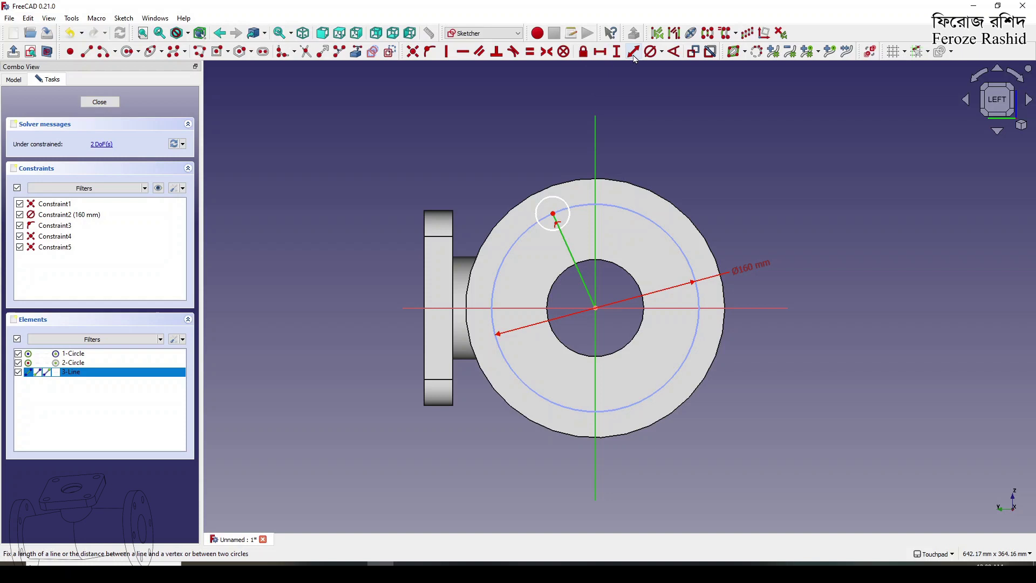
click(674, 52)
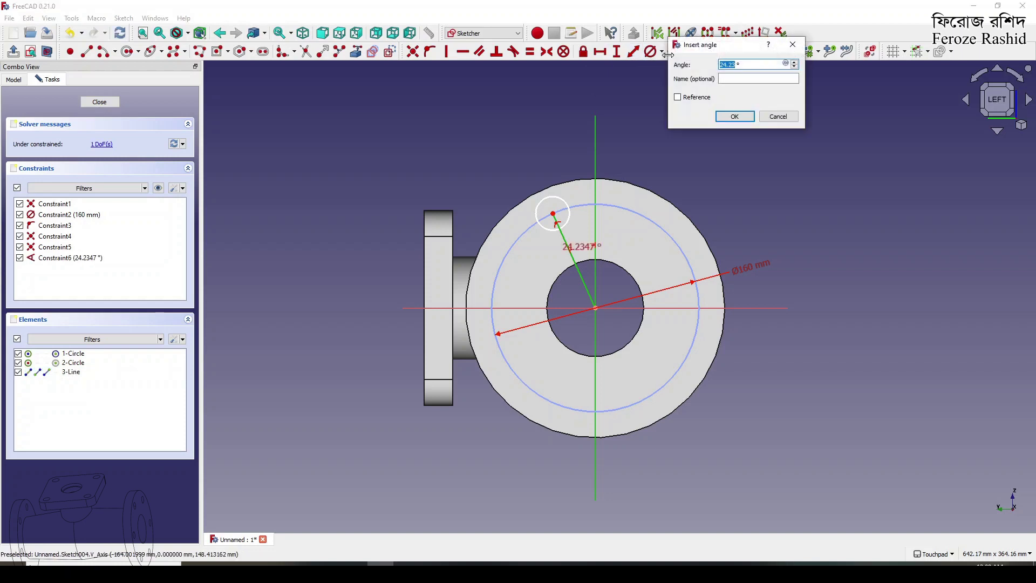
text(45)
key(Return)
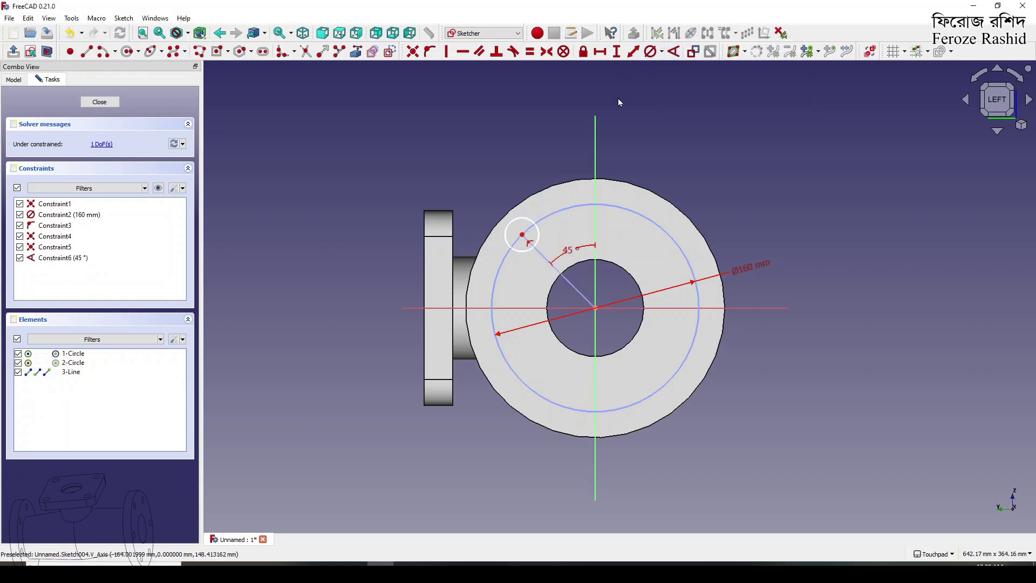
Set the bolt hole circle's diameter to 18 mm and close the sketch
click(532, 222)
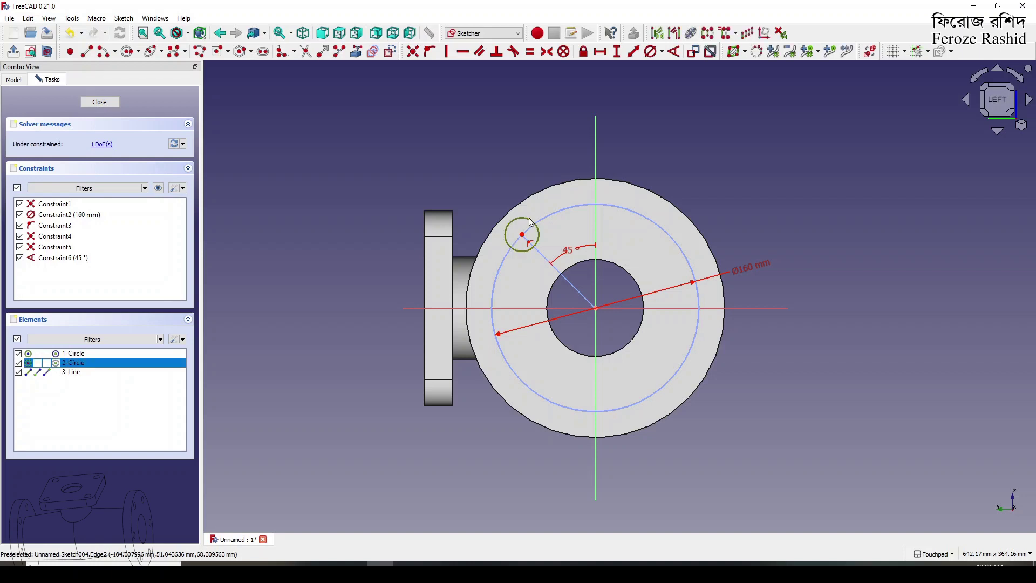
click(654, 54)
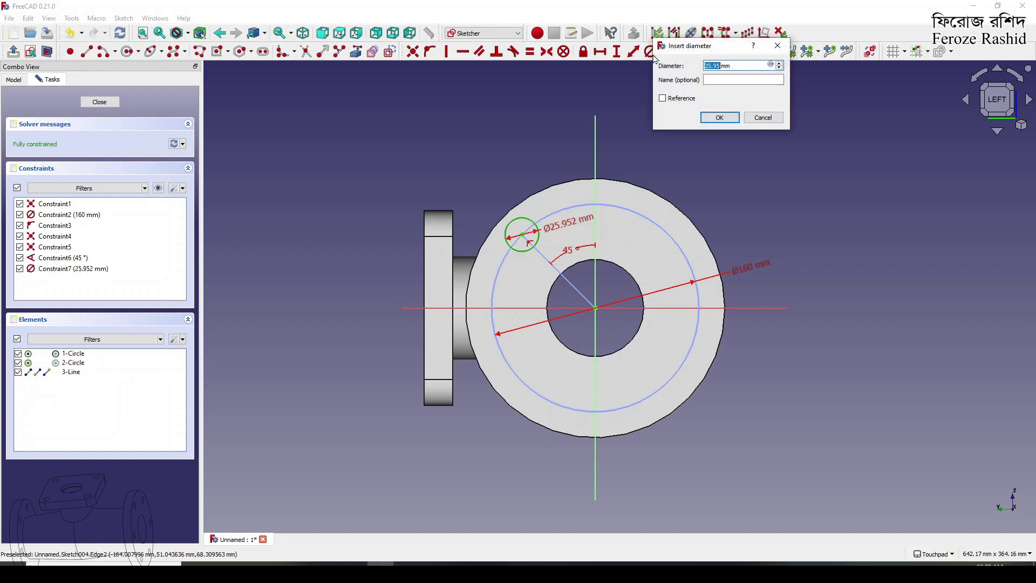
key(Return)
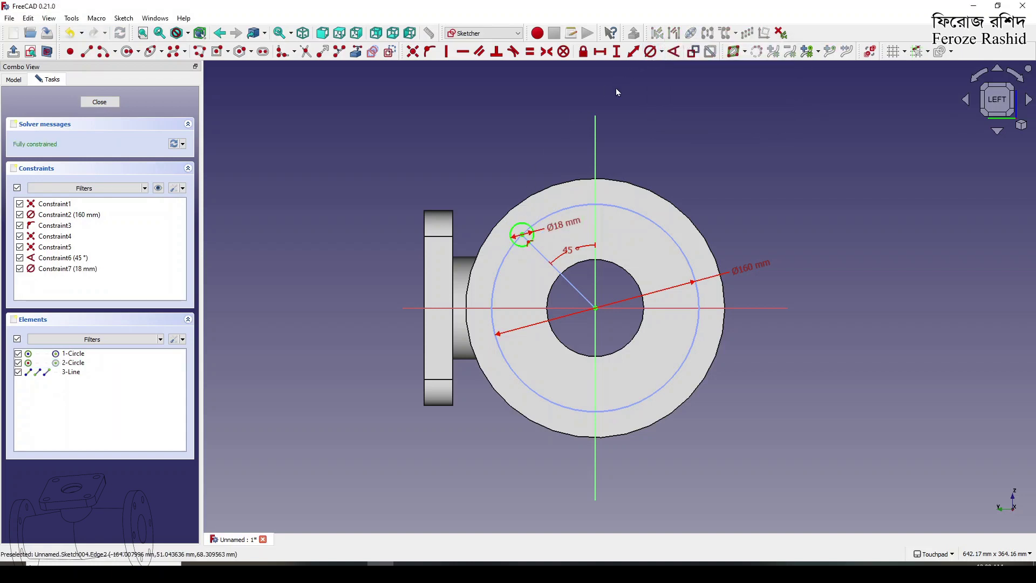
click(100, 102)
click(95, 181)
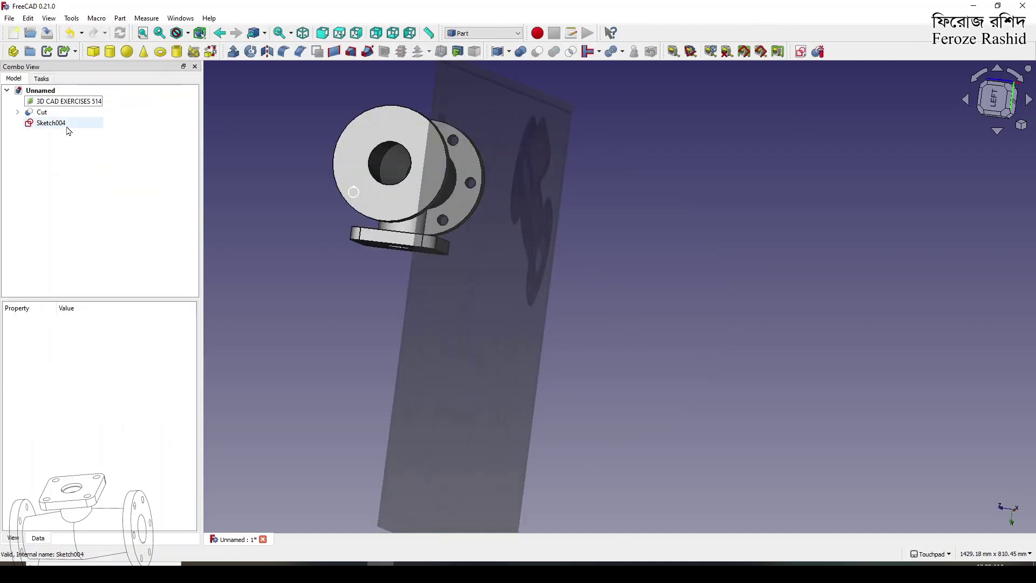
Extrude the new bolt hole sketch 22 mm along its normal, reversed, as a solid in the Part workbench
click(483, 33)
click(65, 123)
click(95, 181)
click(64, 124)
click(233, 51)
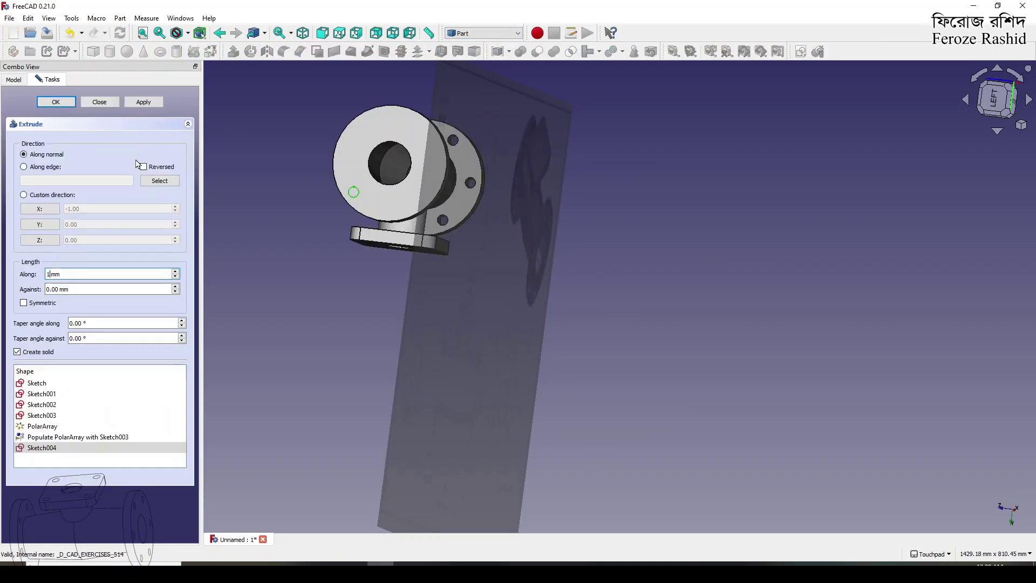
click(95, 102)
Create a Lattice2 polar array attached to the undrilled flange's outer face with the XY on plane mode
click(484, 33)
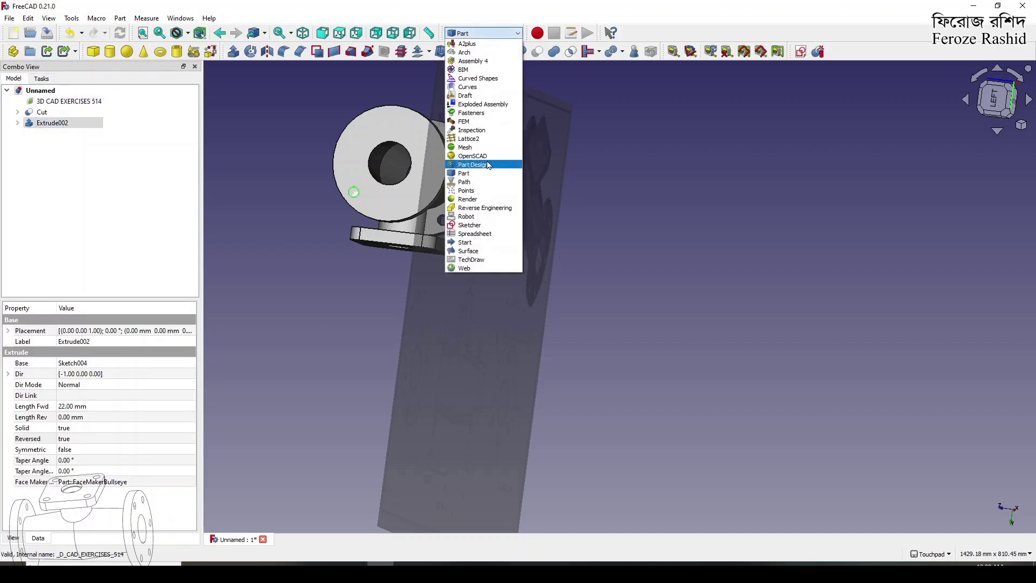
click(470, 201)
click(163, 51)
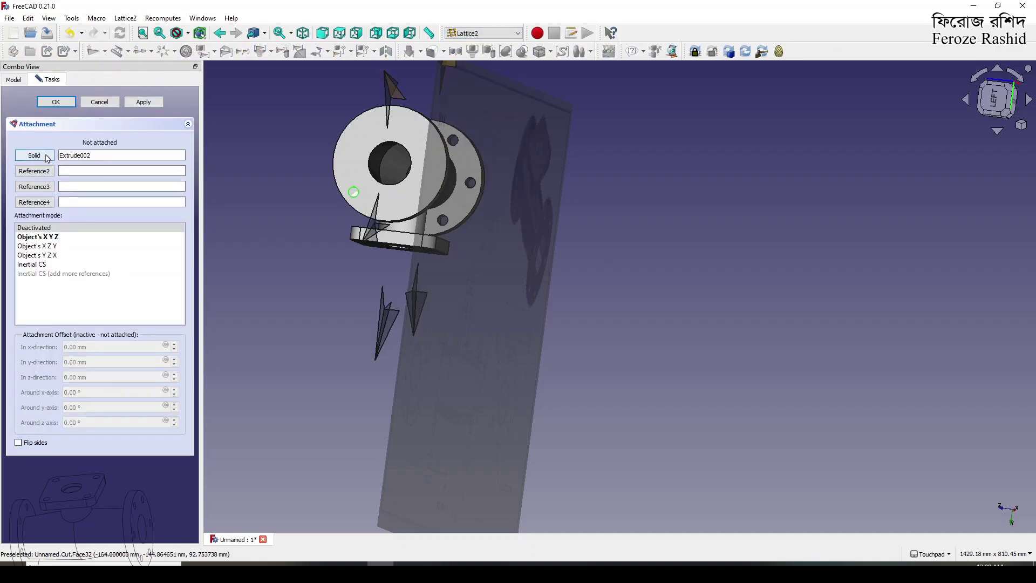
click(46, 156)
click(346, 165)
click(47, 238)
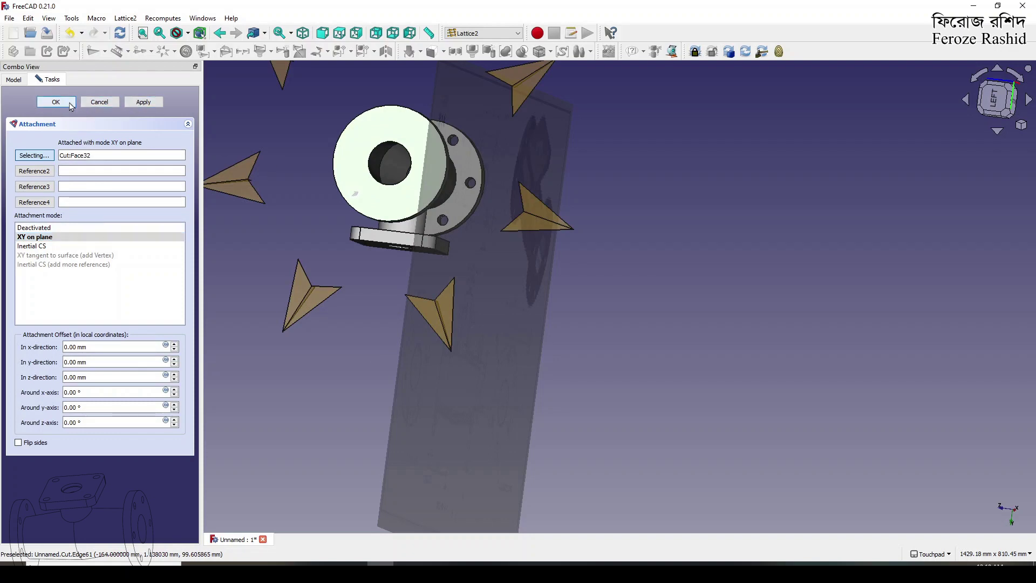
click(58, 102)
Set the new polar array's Count to 6
scroll(342, 271, down, 1)
middle_drag(342, 271, 372, 238)
click(59, 134)
click(66, 493)
text(6)
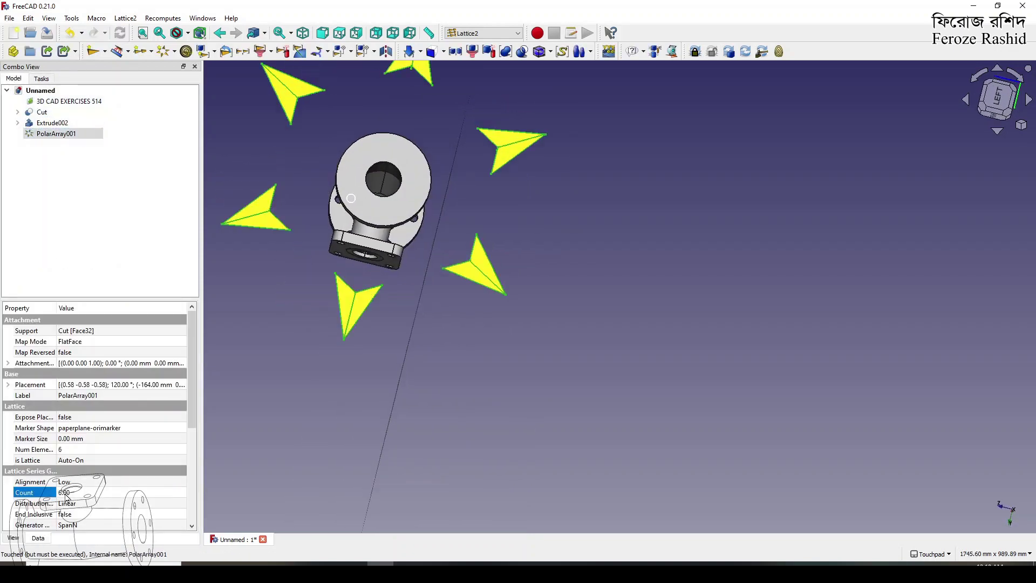
Populate the new polar array with copies of the single bolt hole extrusion
click(53, 123)
ctrl+click(55, 133)
click(339, 51)
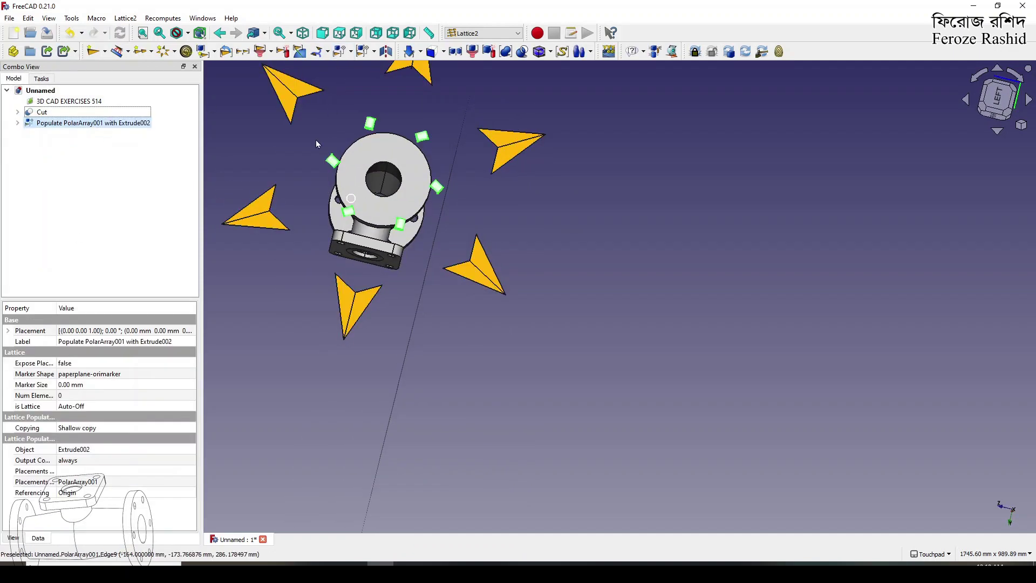
Change the populated array's Referencing option from Origin so the hole copies line up with the round flange's bolt circle
click(62, 493)
click(63, 493)
click(68, 509)
click(148, 175)
Hide the source bolt hole extrusion Extrude002 and the PolarArray001 markers inside the populated array
click(53, 124)
click(18, 123)
click(47, 135)
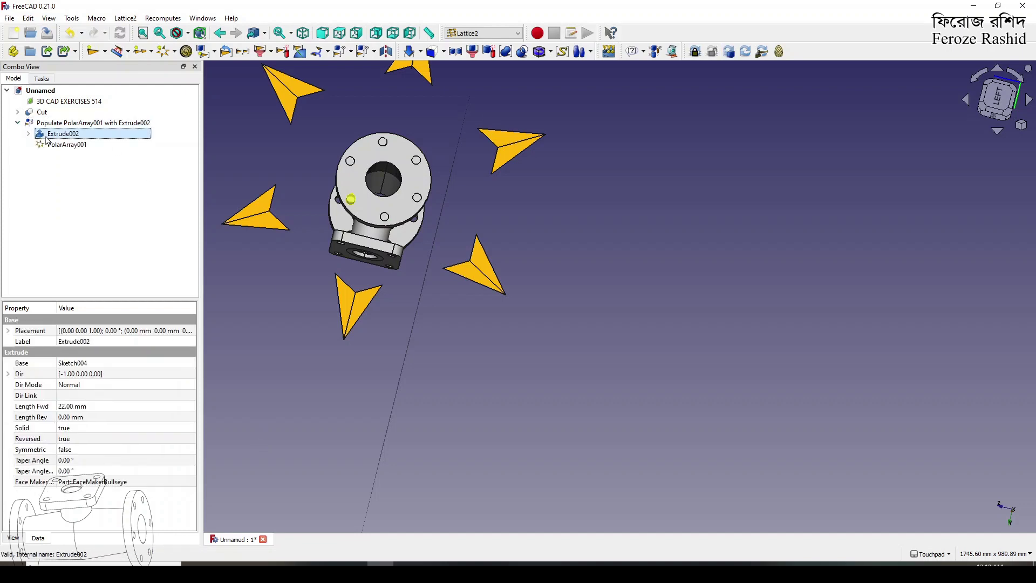
key(space)
click(46, 145)
key(space)
Cut the populated bolt hole array from the fitting body with the Part workbench's boolean Cut
click(50, 123)
click(42, 112)
ctrl+click(53, 123)
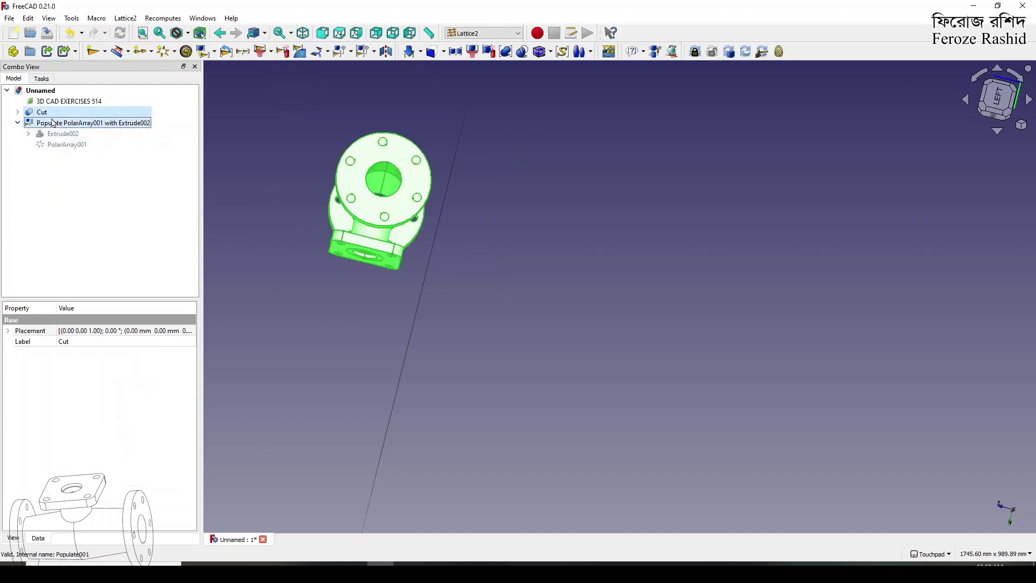
click(486, 33)
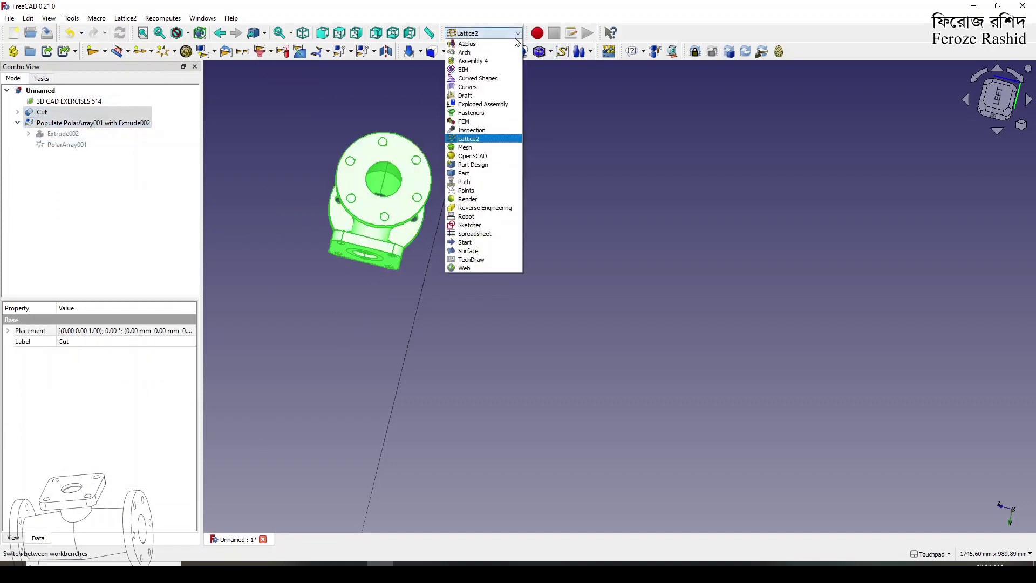
click(476, 173)
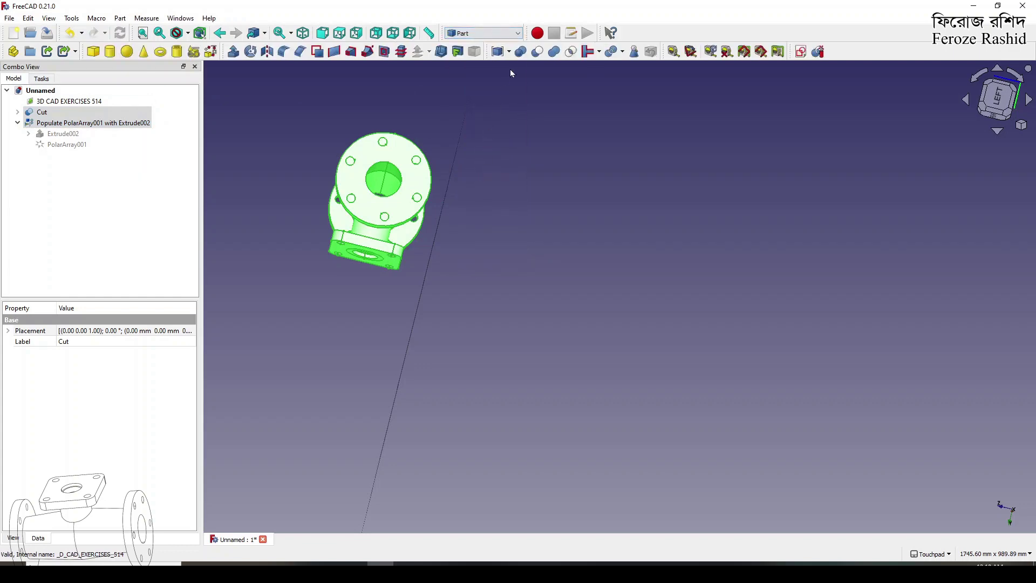
click(536, 54)
Hide the 3D CAD EXERCISES 514 reference drawing image
scroll(427, 144, up, 2)
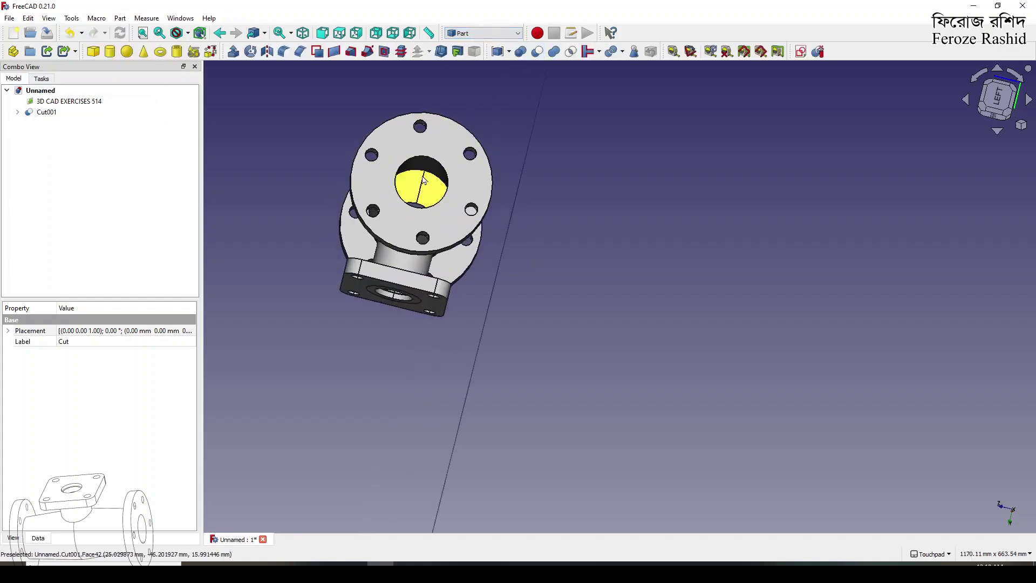
middle_drag(464, 208, 630, 188)
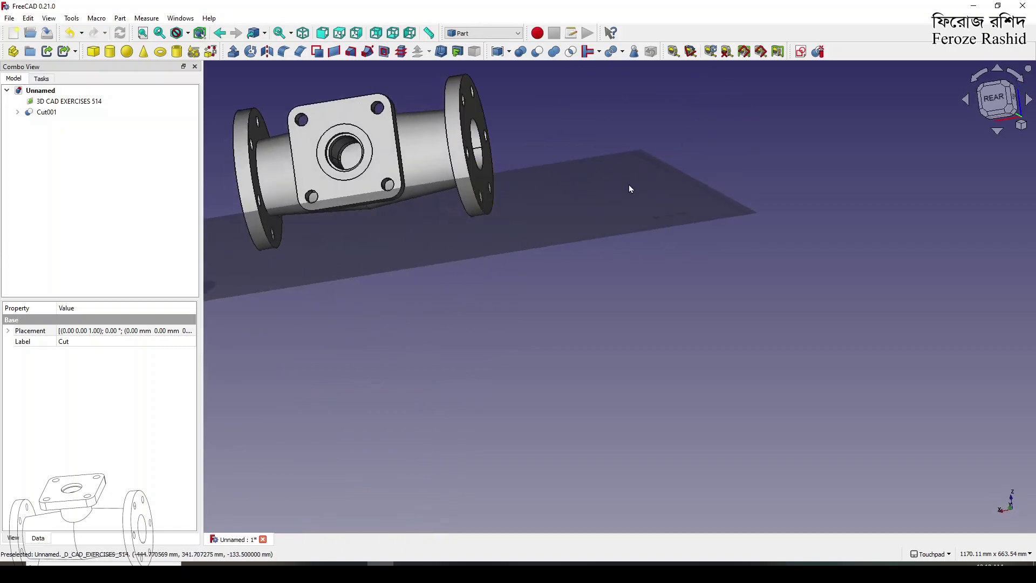
click(603, 195)
key(space)
Examine the finished fitting from all sides, including the square flange, the bores and both round flanges' bolt holes
middle_drag(550, 225, 412, 116)
scroll(381, 153, up, 3)
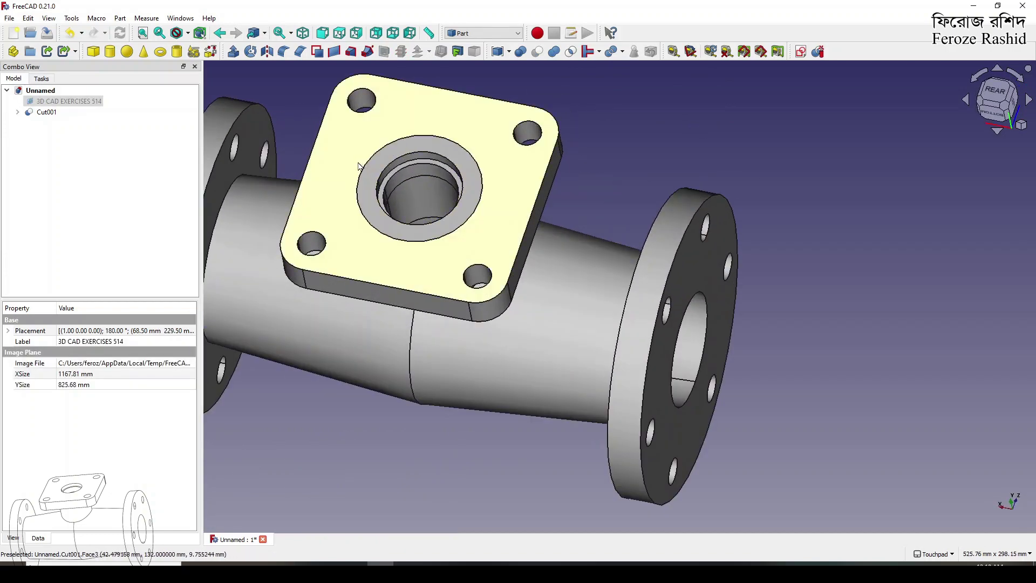
scroll(366, 203, down, 5)
middle_drag(366, 204, 257, 144)
click(1003, 105)
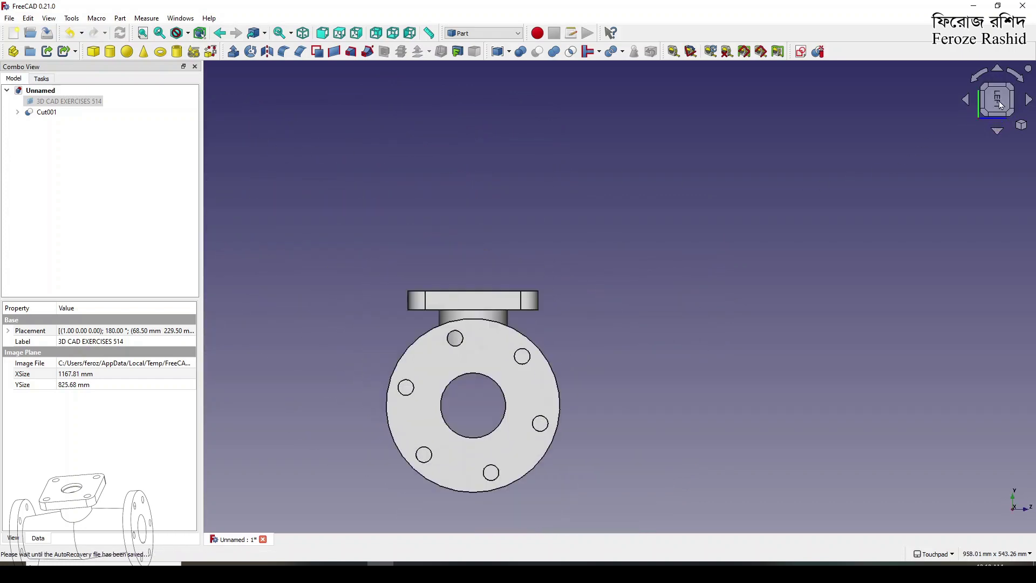
click(976, 80)
scroll(542, 275, down, 3)
scroll(617, 366, up, 3)
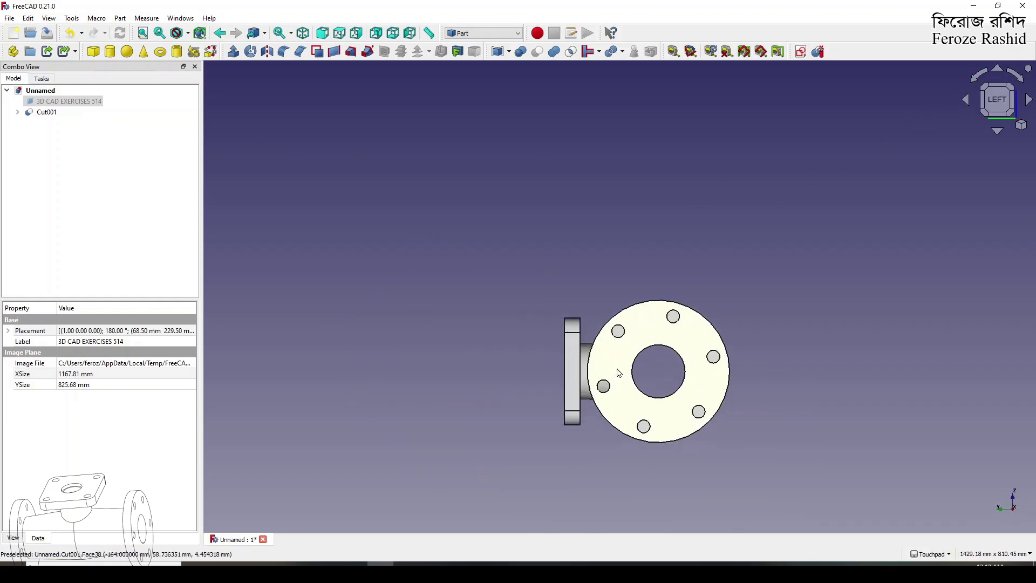
alt+middle_drag(625, 353, 560, 387)
alt+middle_drag(560, 386, 440, 405)
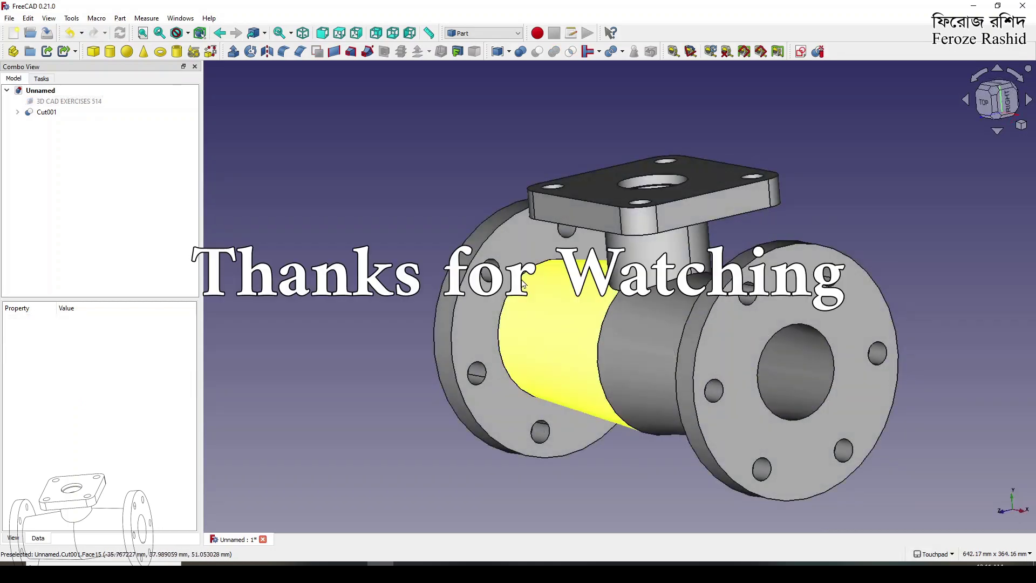
click(70, 101)
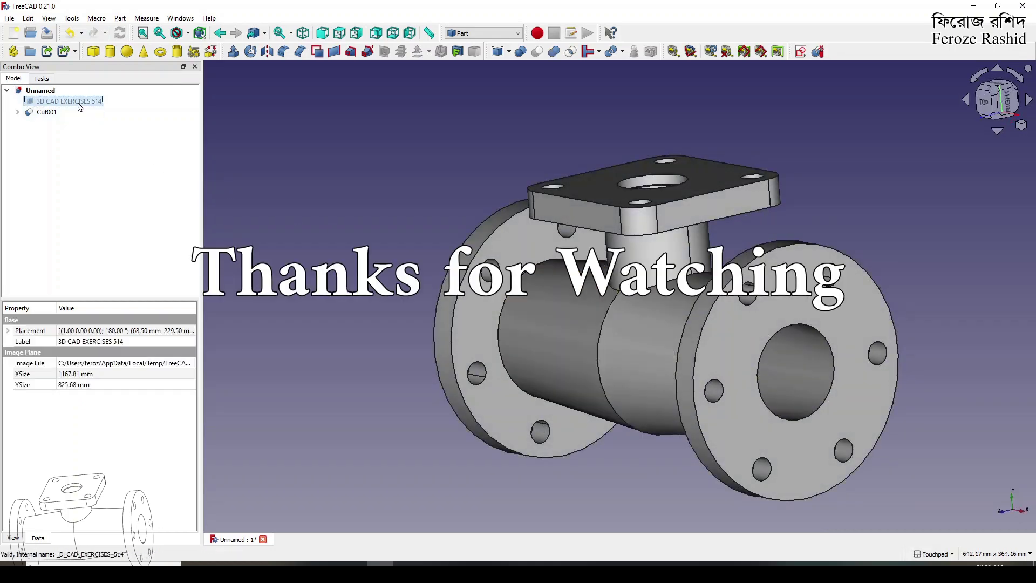